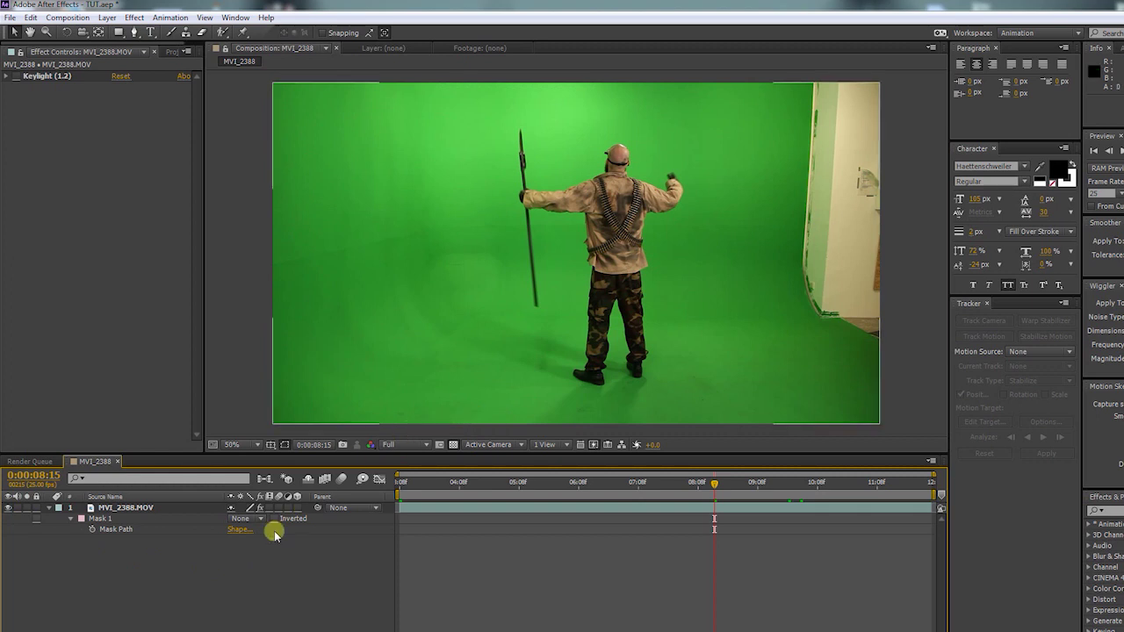
Set Mask 1 to Add, key out the green screen with Keylight, and hide the clip.
left_click(260, 518)
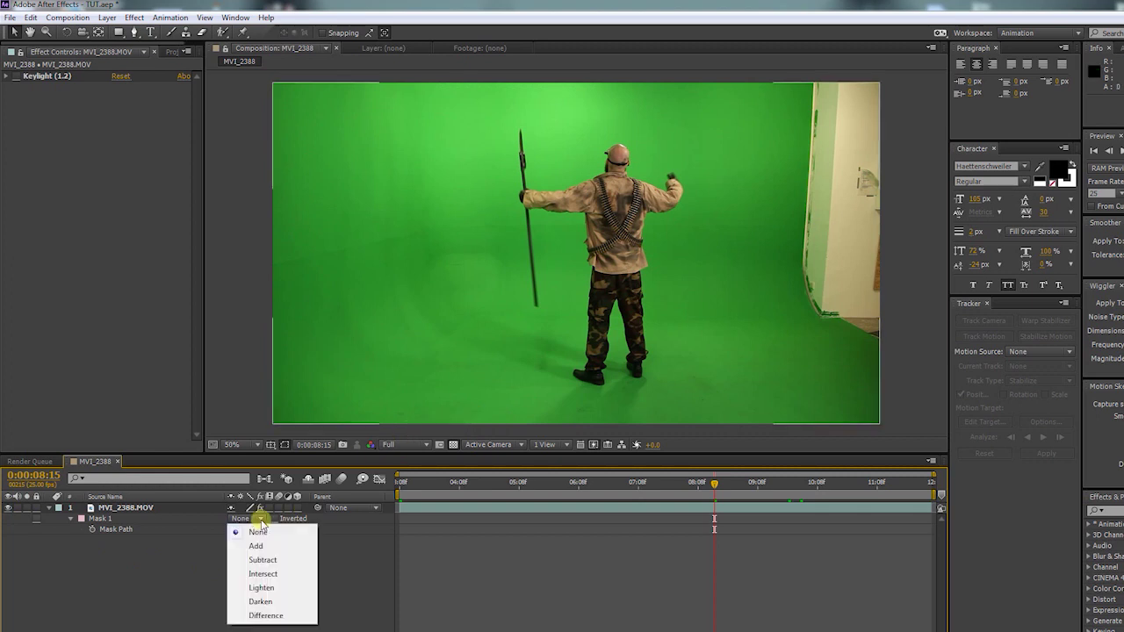
left_click(260, 546)
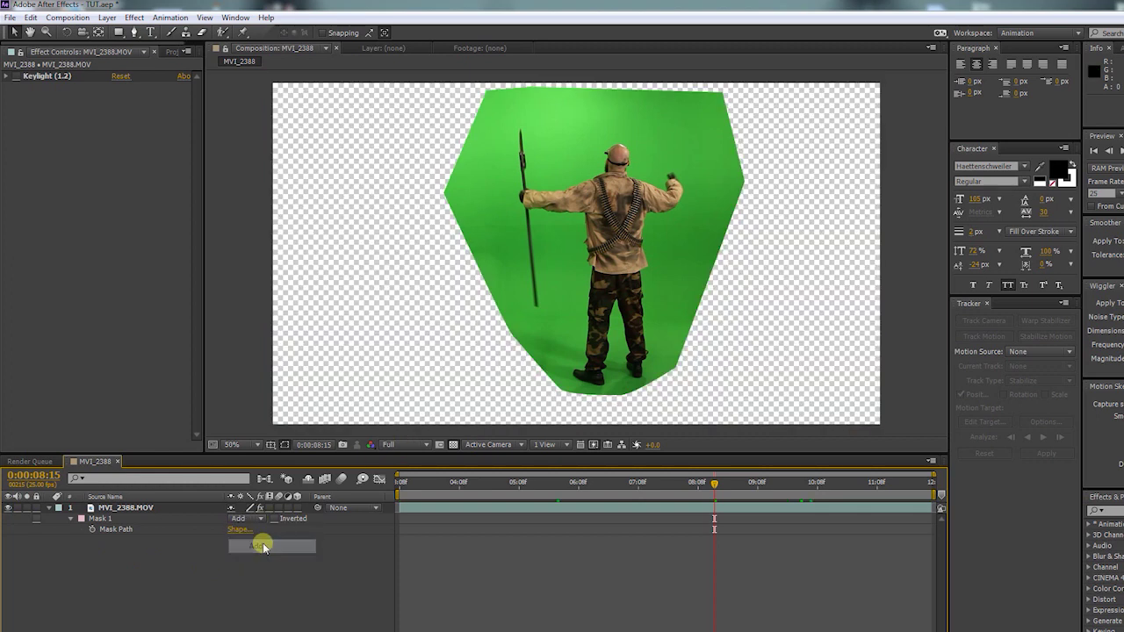
left_click(17, 78)
left_click(71, 518)
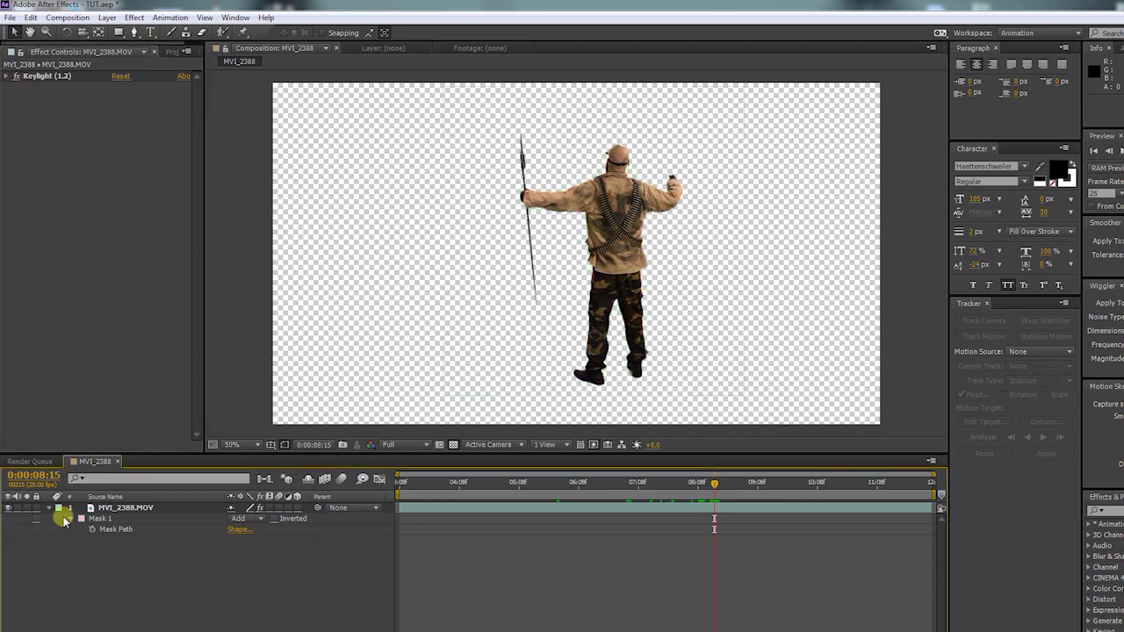
left_click(9, 508)
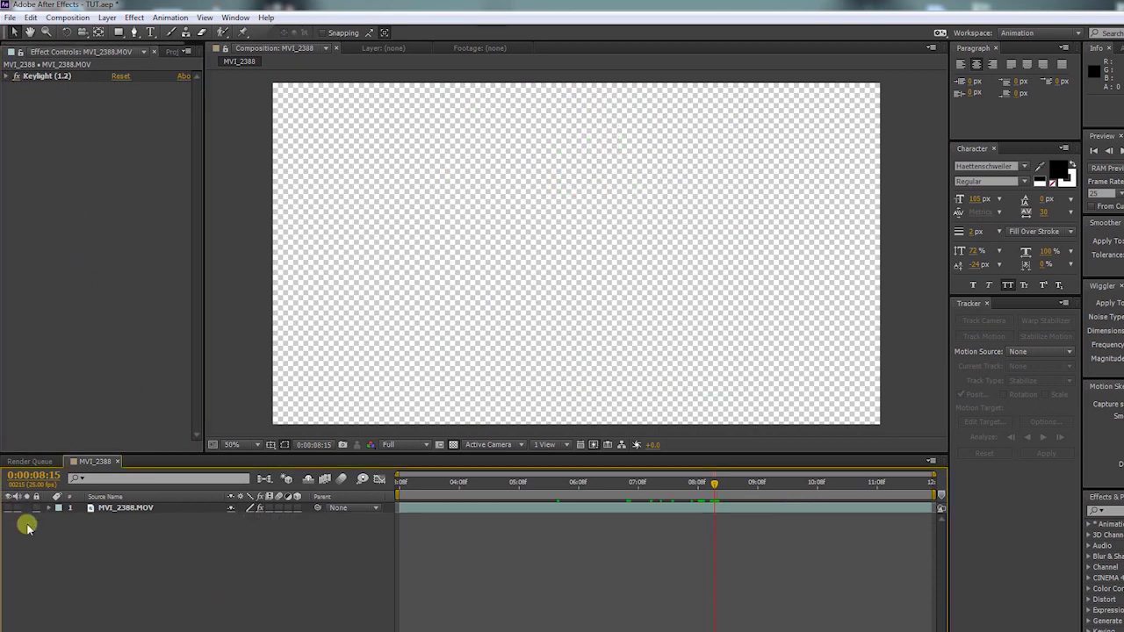
Create a comp-sized 1920×1080 blue solid named Element.
left_click(105, 17)
mouse_move(123, 32)
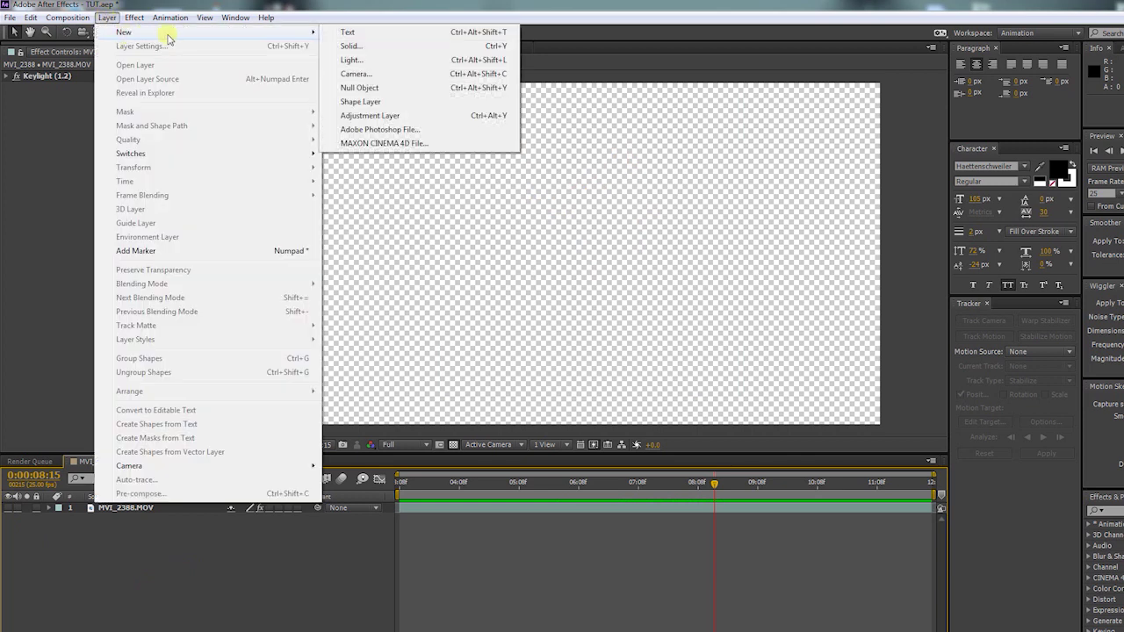
left_click(351, 47)
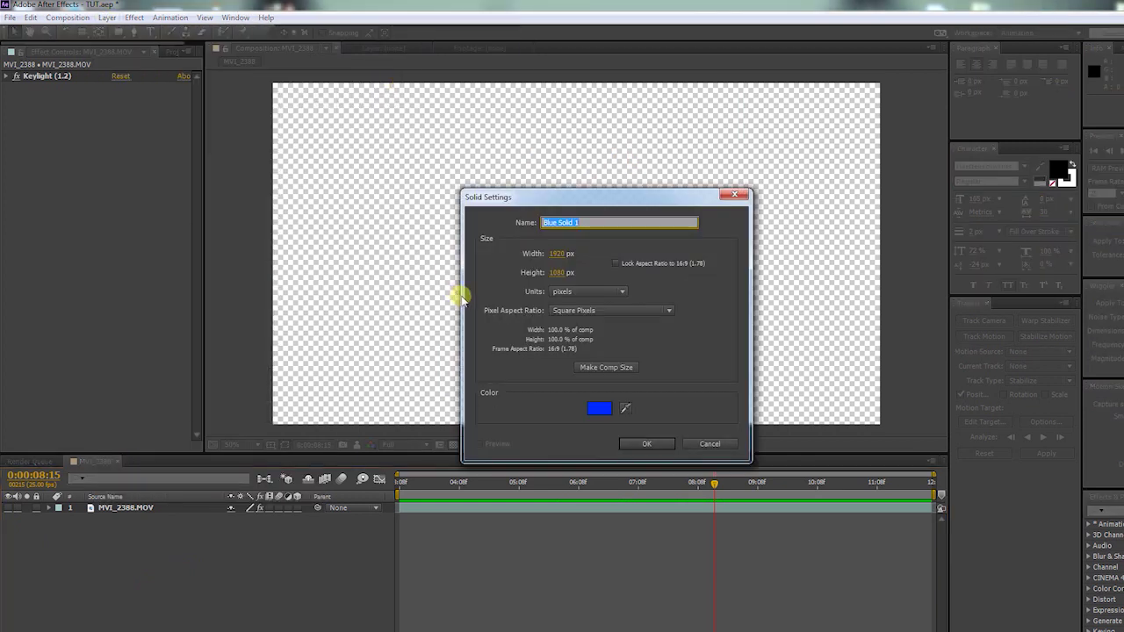
left_click(595, 369)
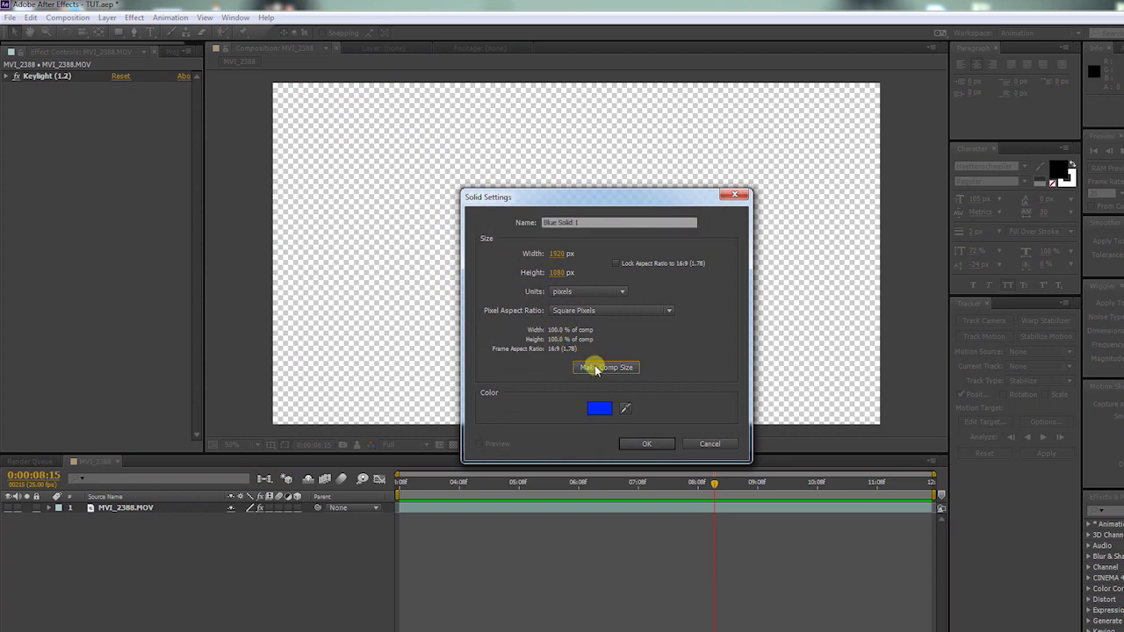
left_click(596, 223)
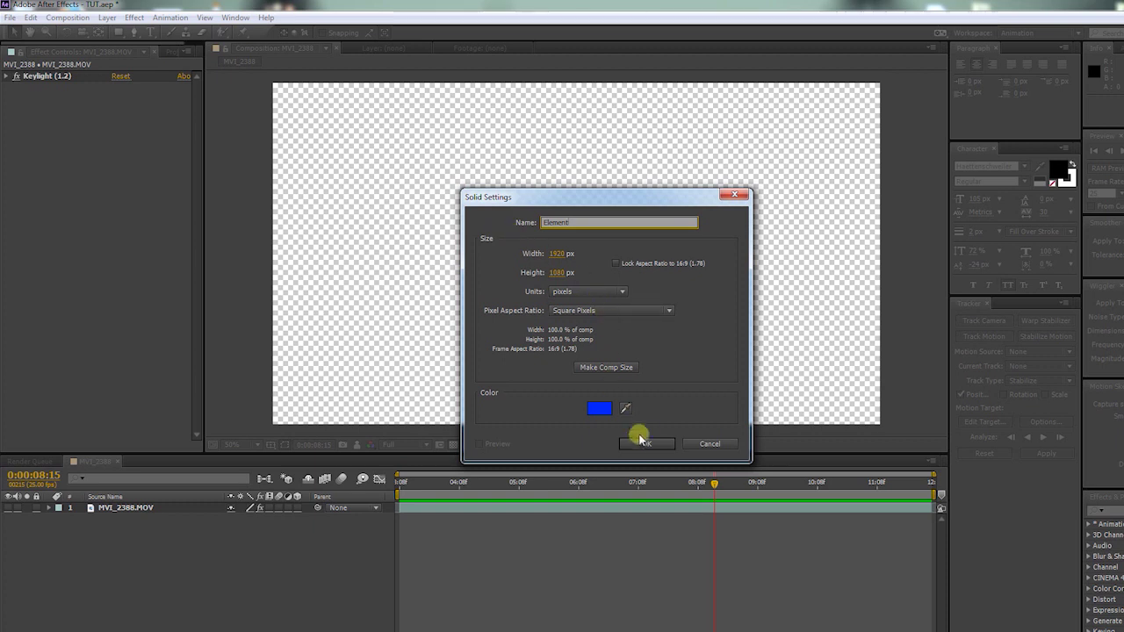
left_click(647, 444)
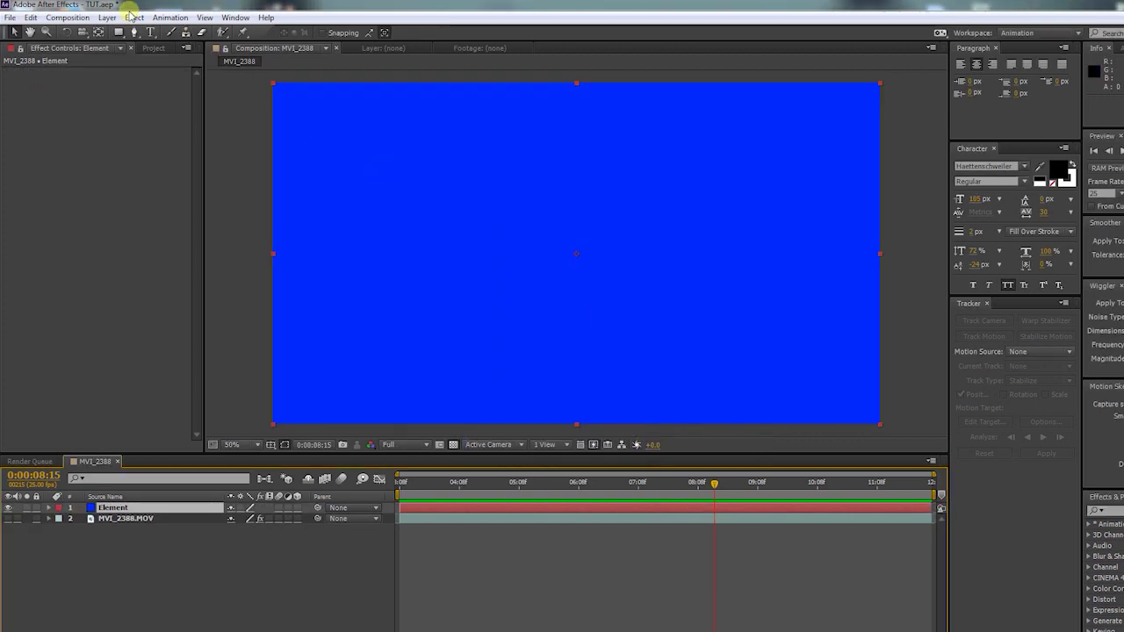
Apply the Video Copilot Element effect to the solid and open its Scene Setup.
left_click(134, 18)
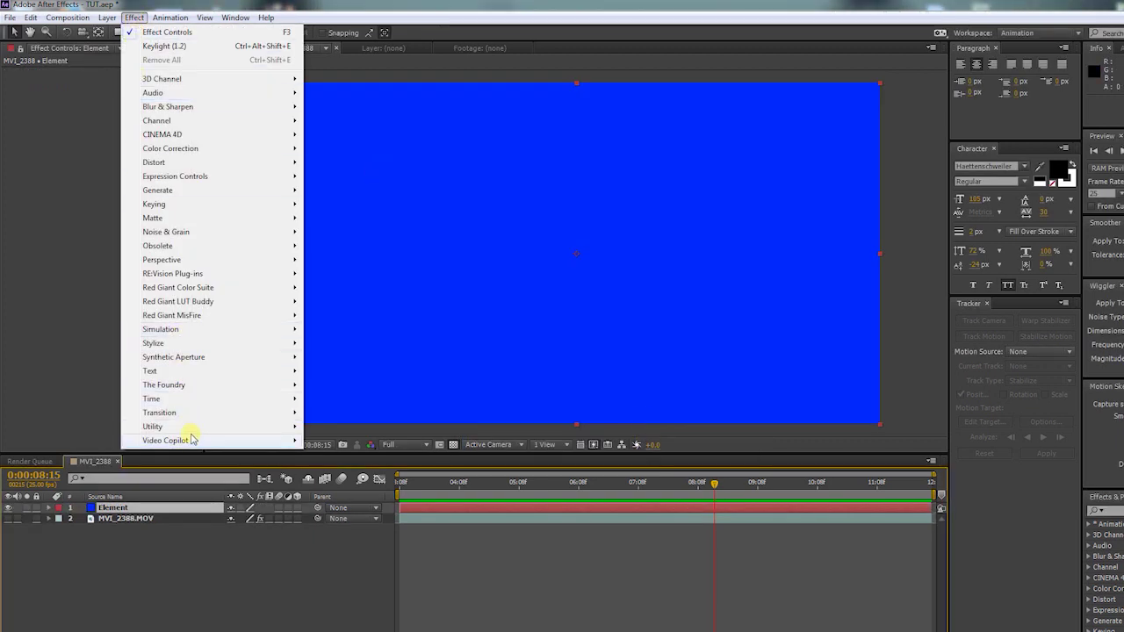
mouse_move(185, 439)
left_click(338, 441)
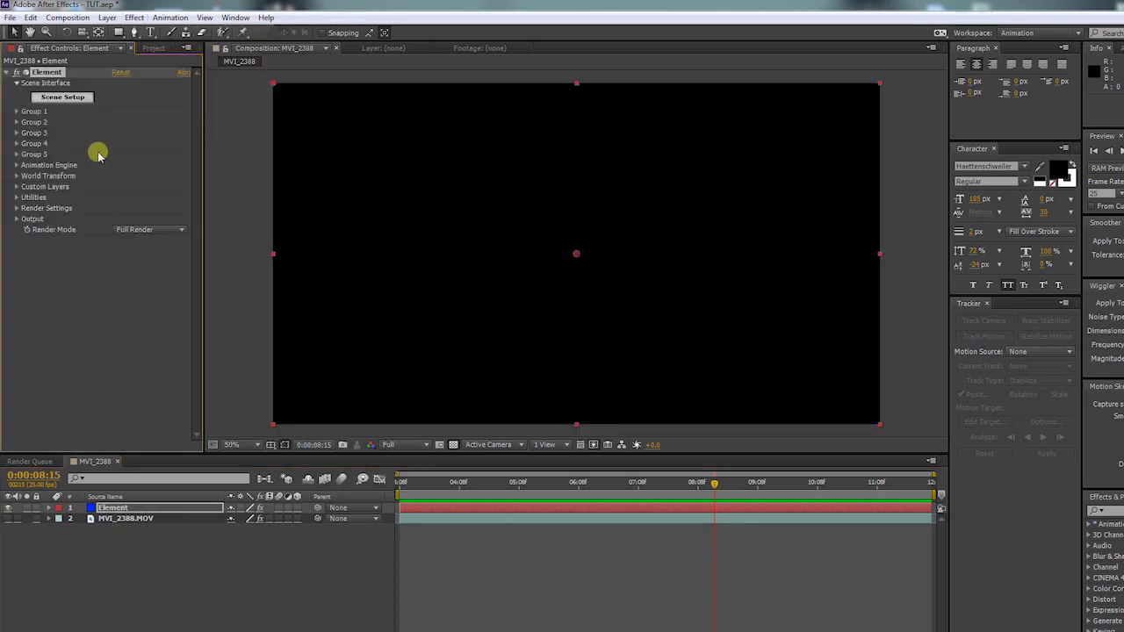
left_click(72, 100)
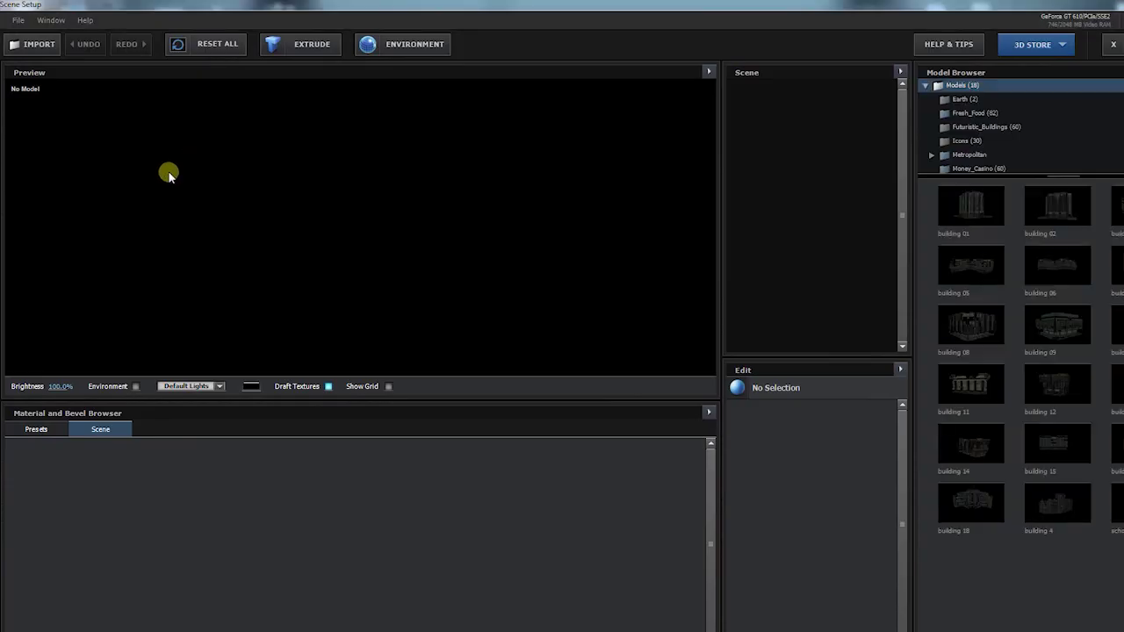
Add the Hangar_L3 model from the Futuristic_Buildings set and orbit the preview to inspect it.
left_click(983, 127)
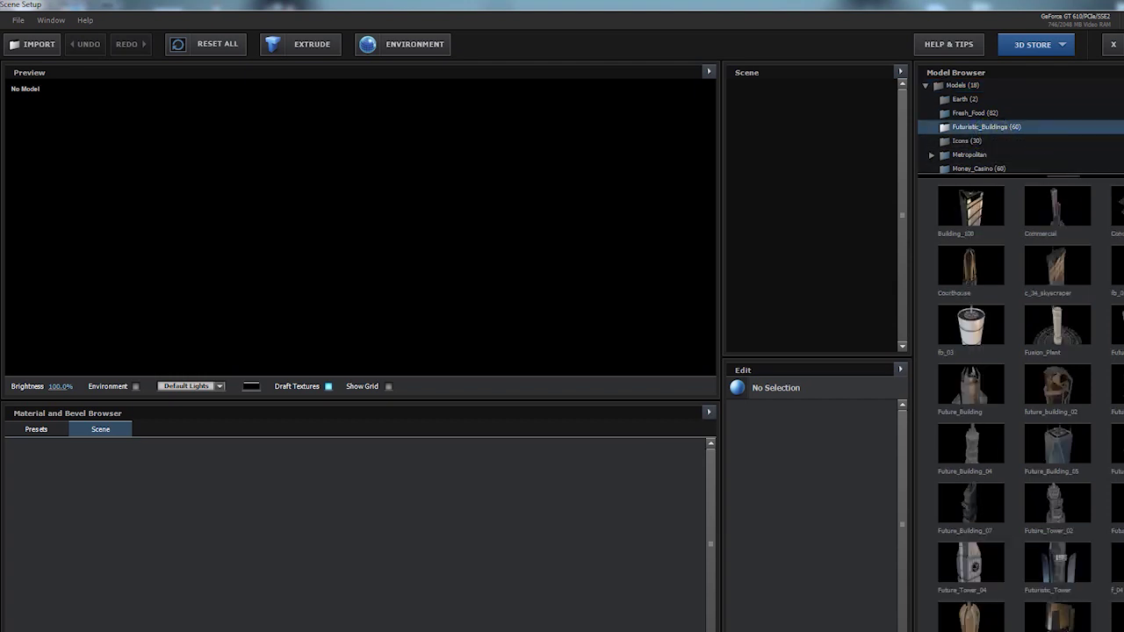
scroll(1018, 404, "down", 3)
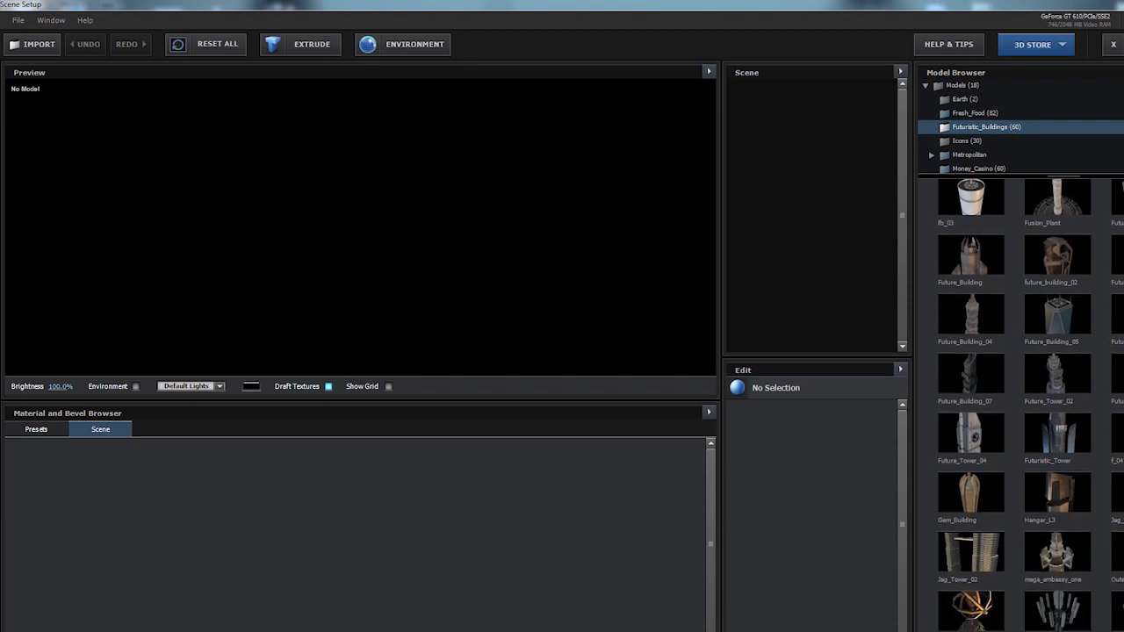
left_click(1061, 501)
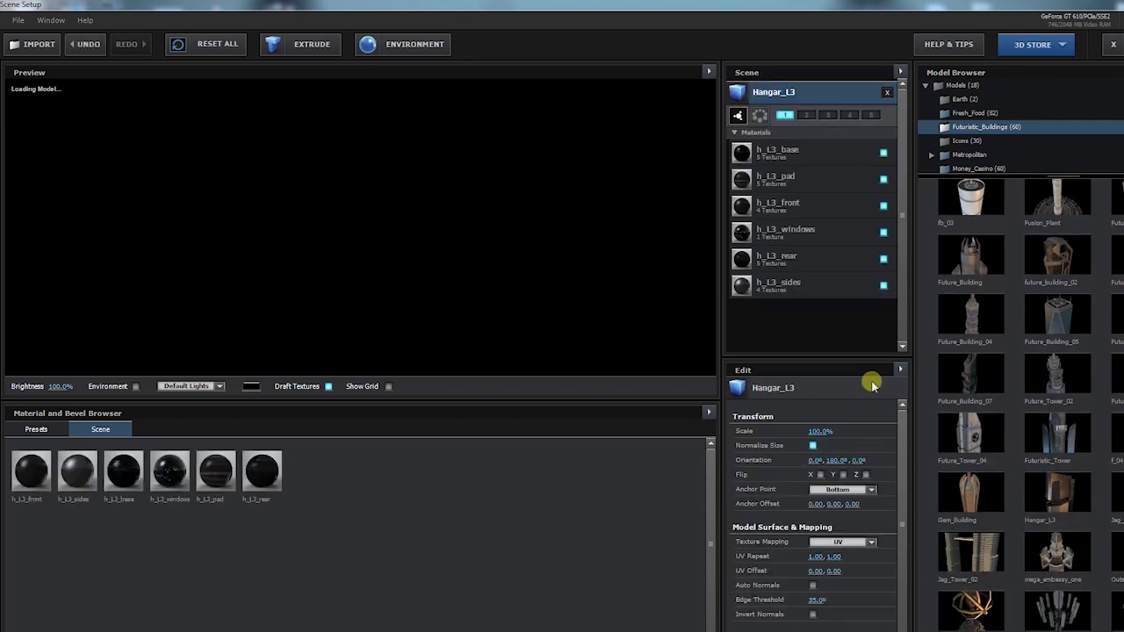
left_click_drag(321, 263, 203, 254)
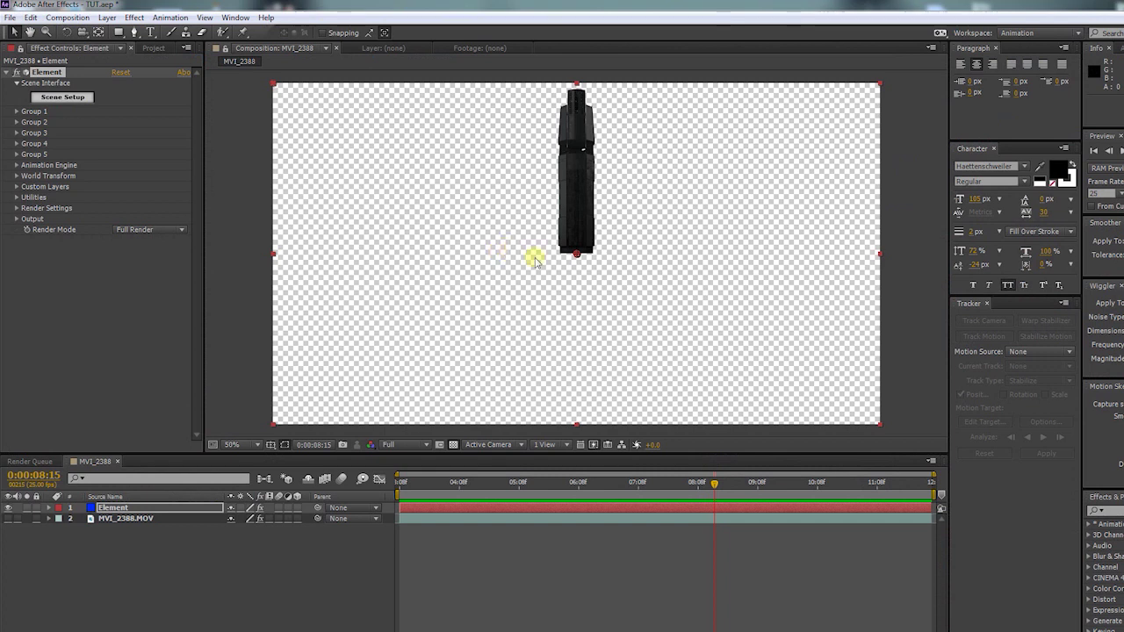
Create a new camera layer, Camera 1, using the 24mm lens preset.
left_click(107, 18)
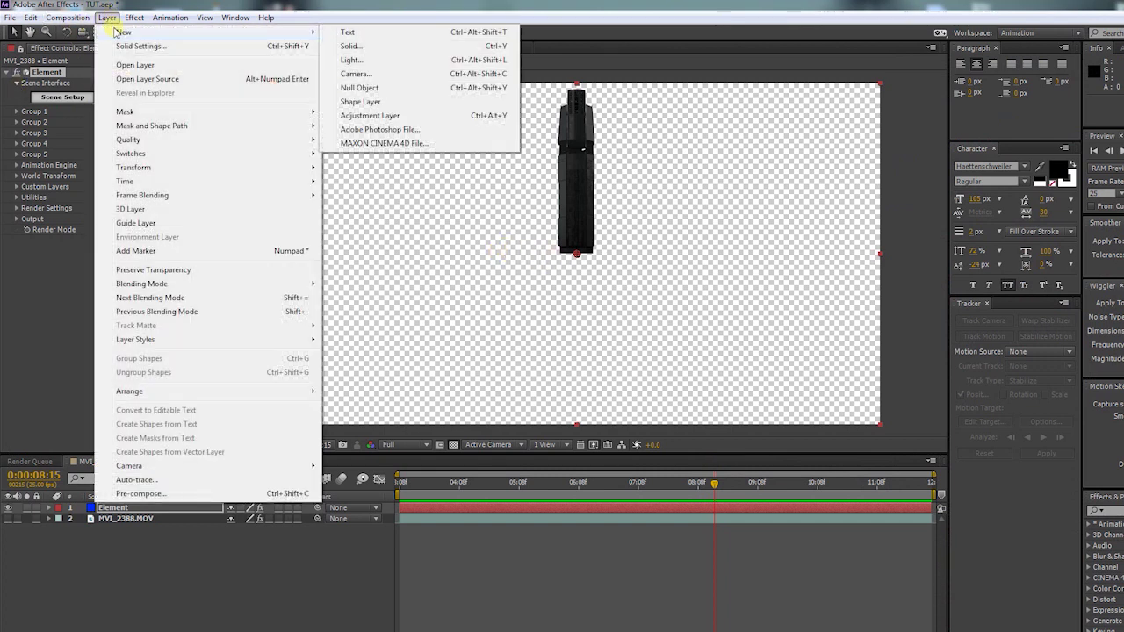
mouse_move(299, 31)
left_click(356, 74)
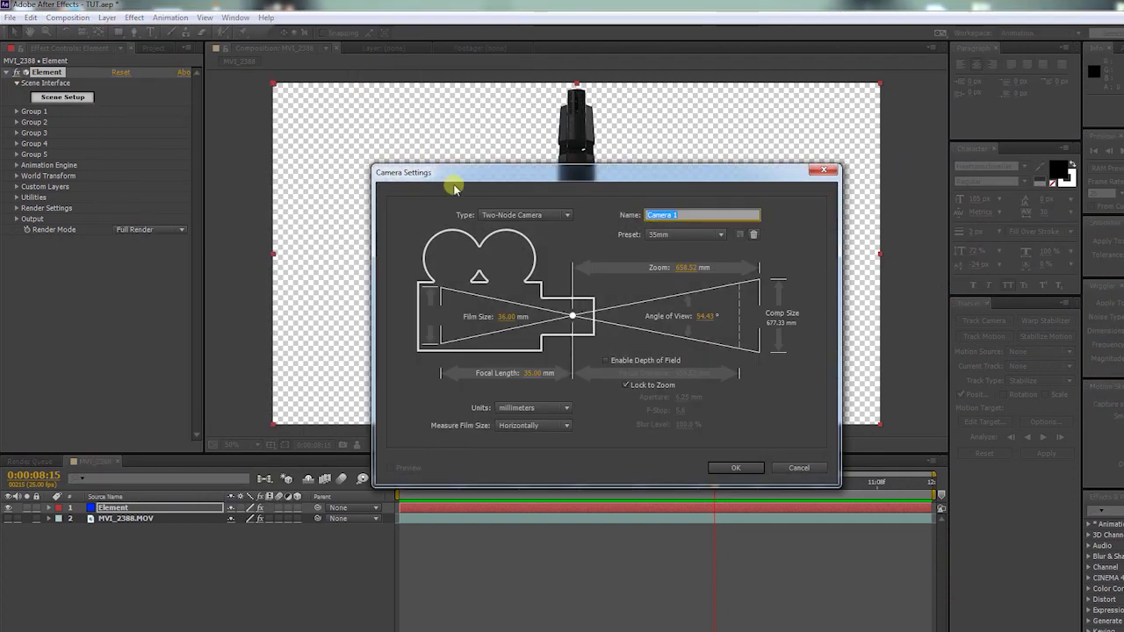
left_click(721, 235)
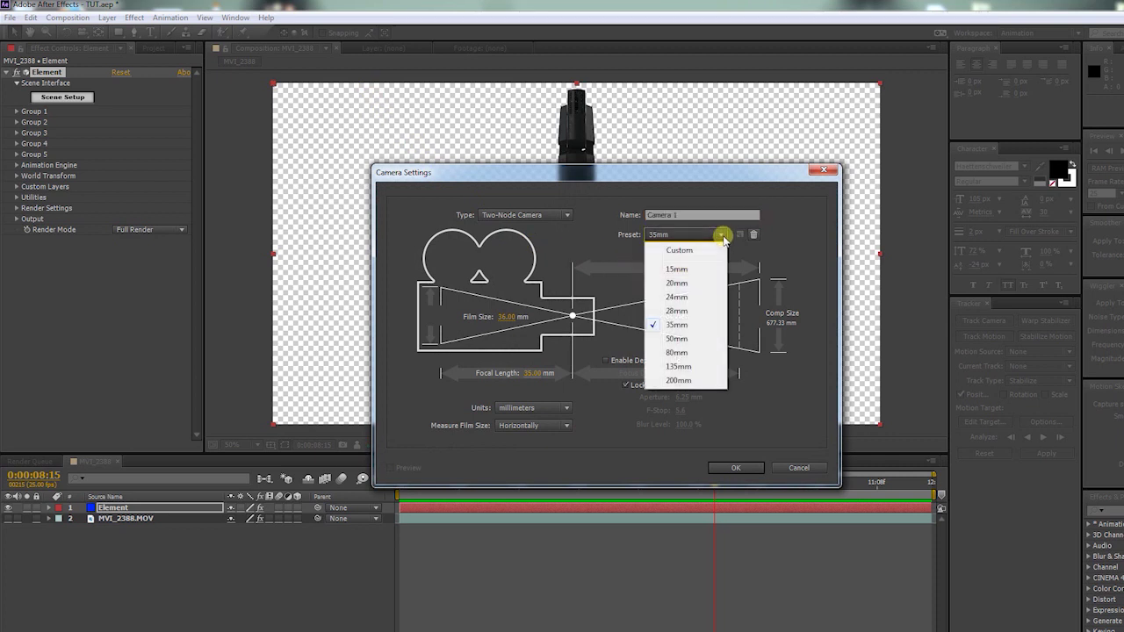
left_click(677, 297)
left_click(742, 471)
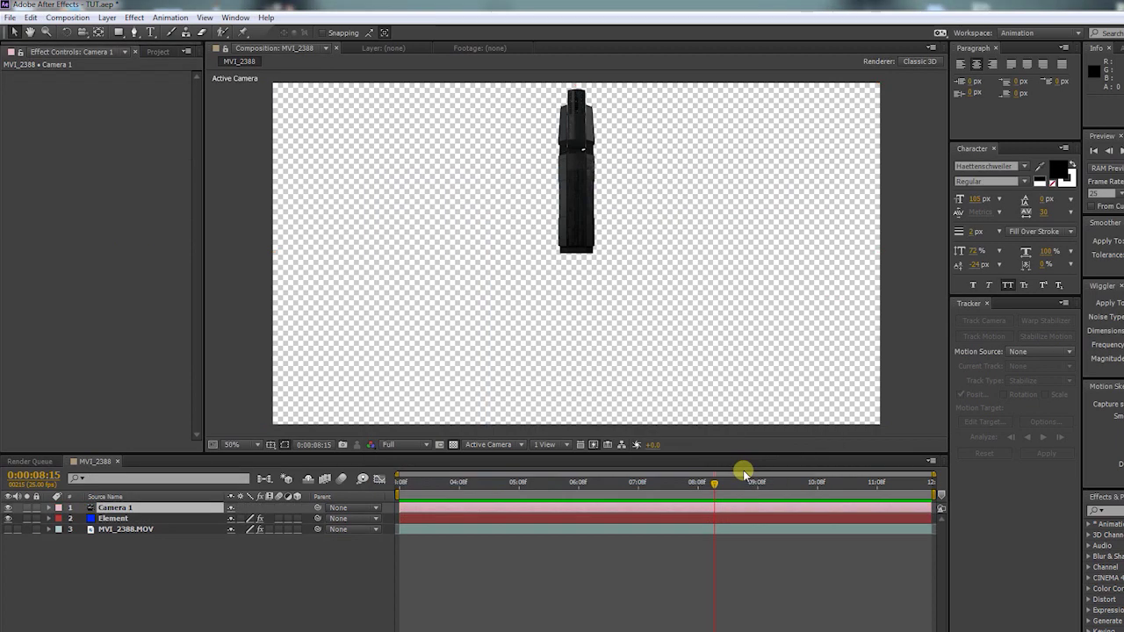
Set Element's Group 1 Particle Size to 50 and scrub Position XY to 960, 2320.
left_click(128, 520)
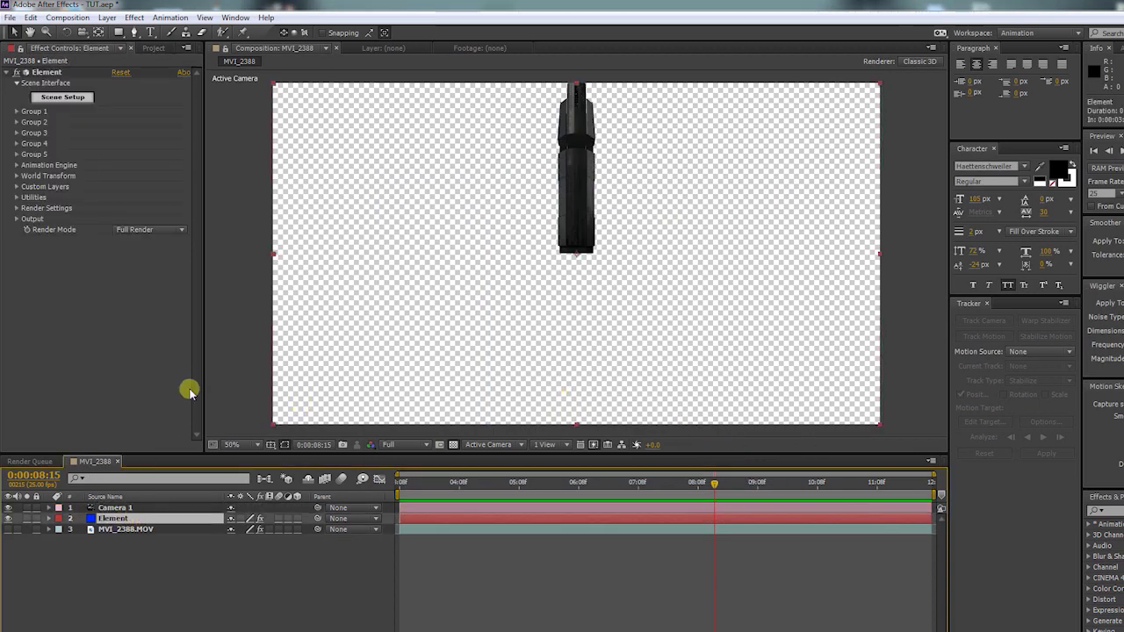
left_click(18, 112)
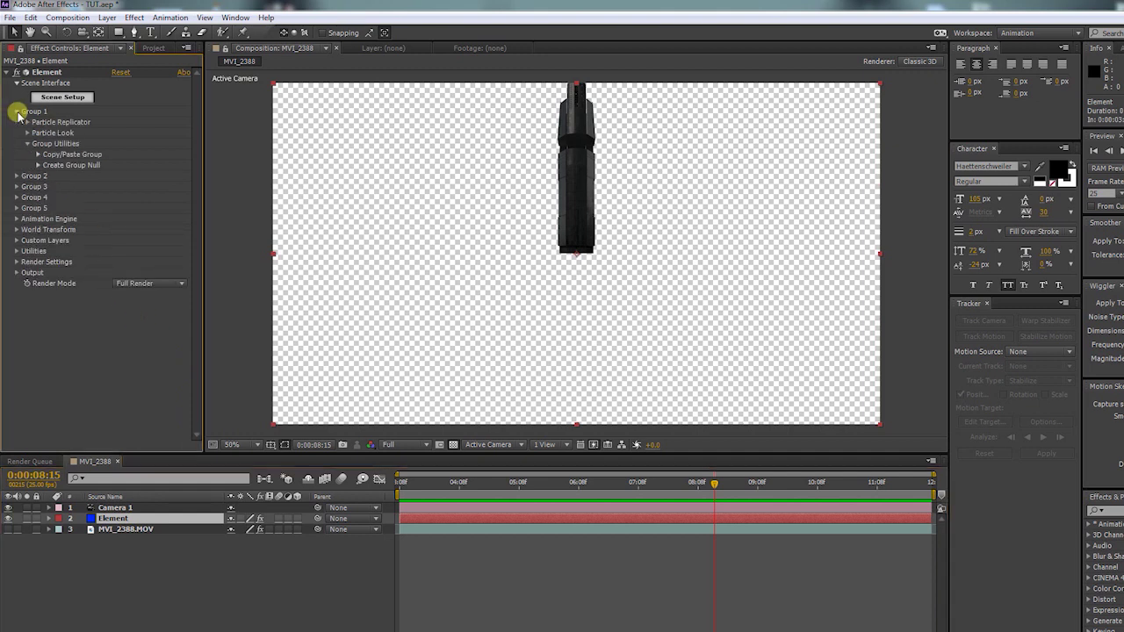
left_click(47, 99)
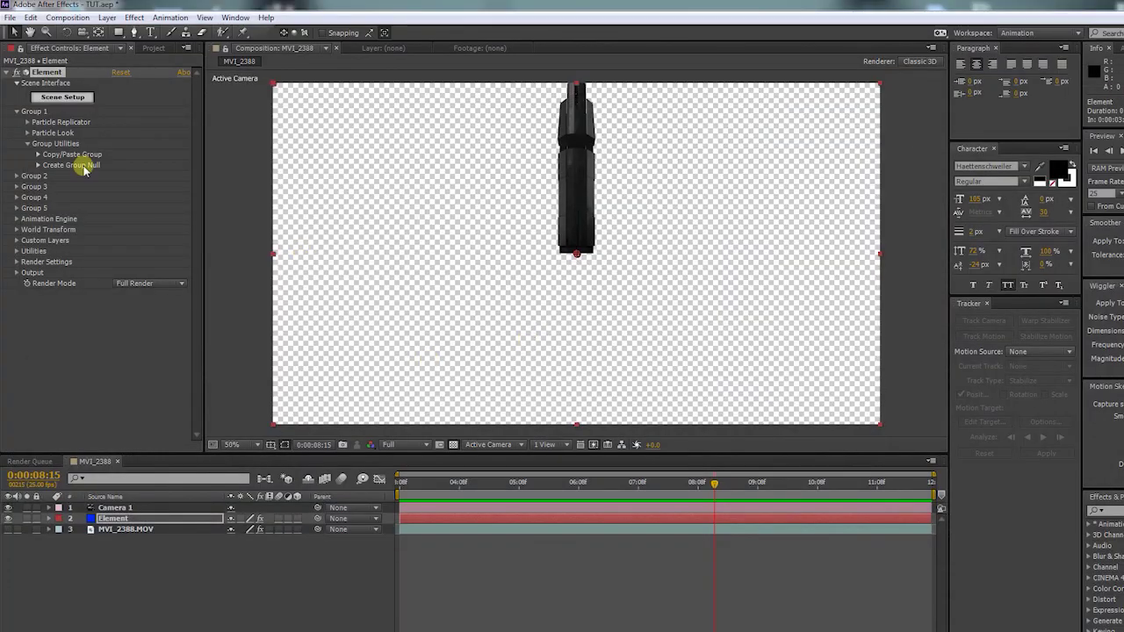
left_click(27, 122)
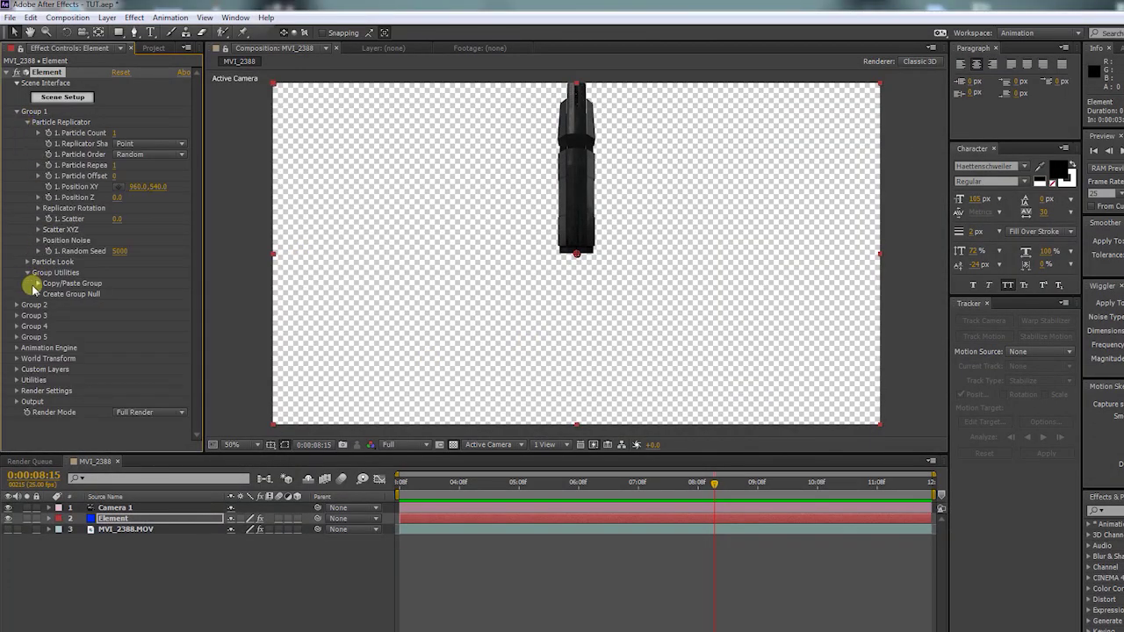
left_click(29, 262)
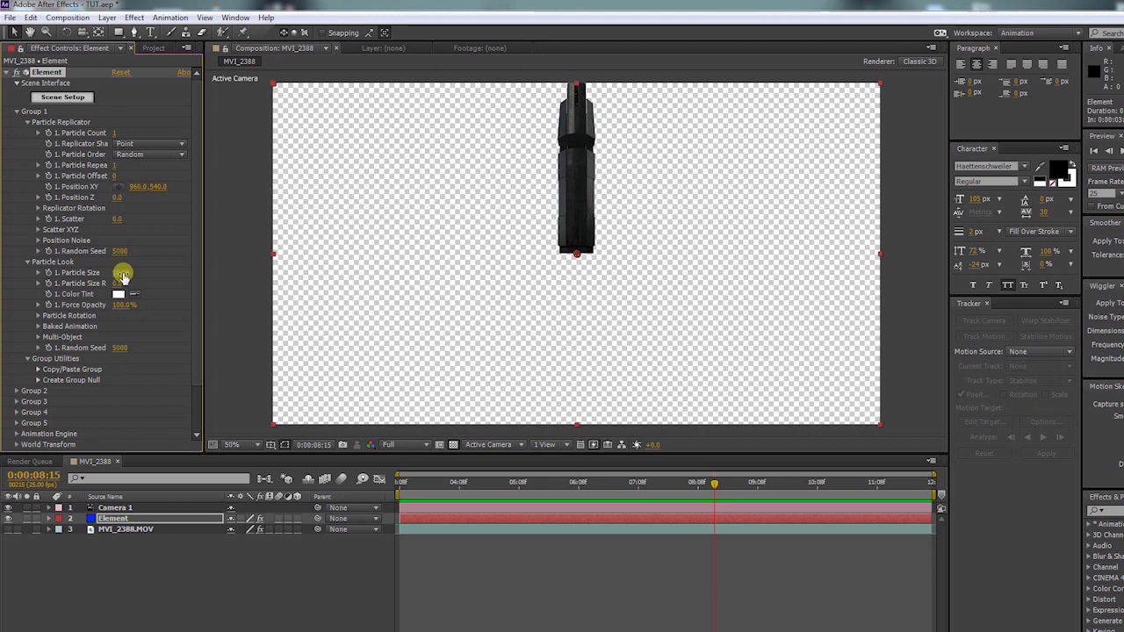
type("50")
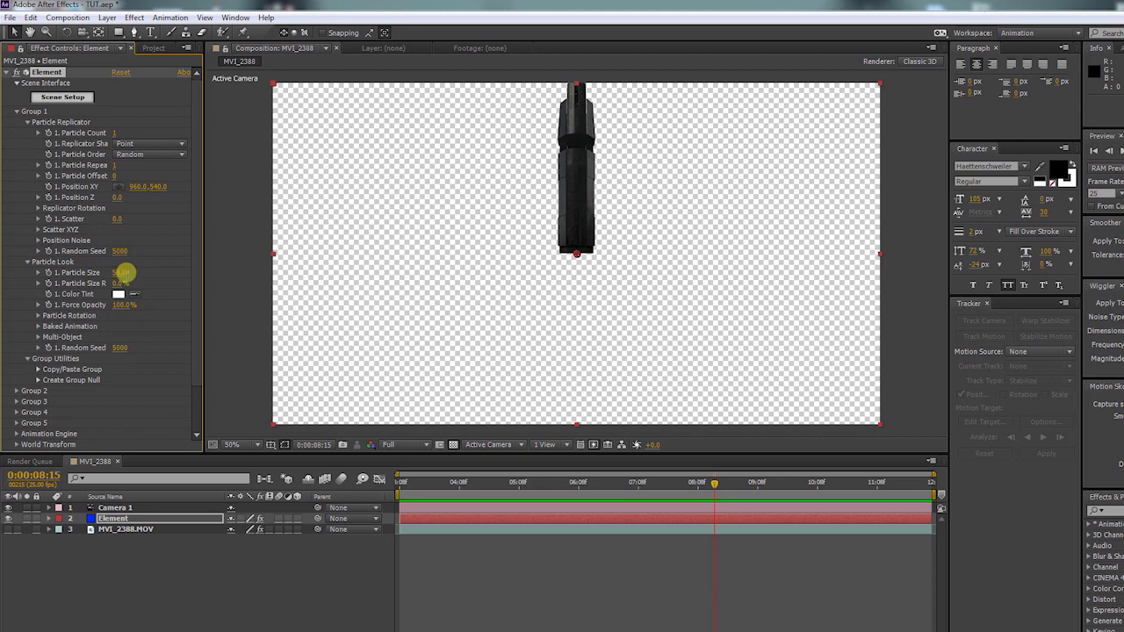
key("Return")
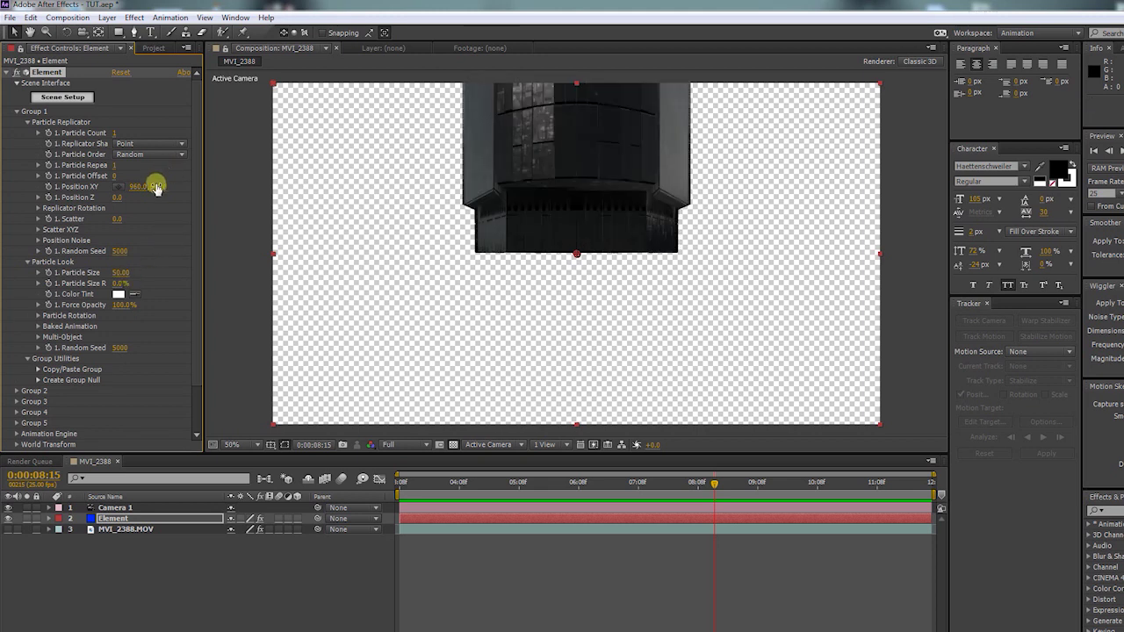
left_click_drag(155, 187, 665, 220)
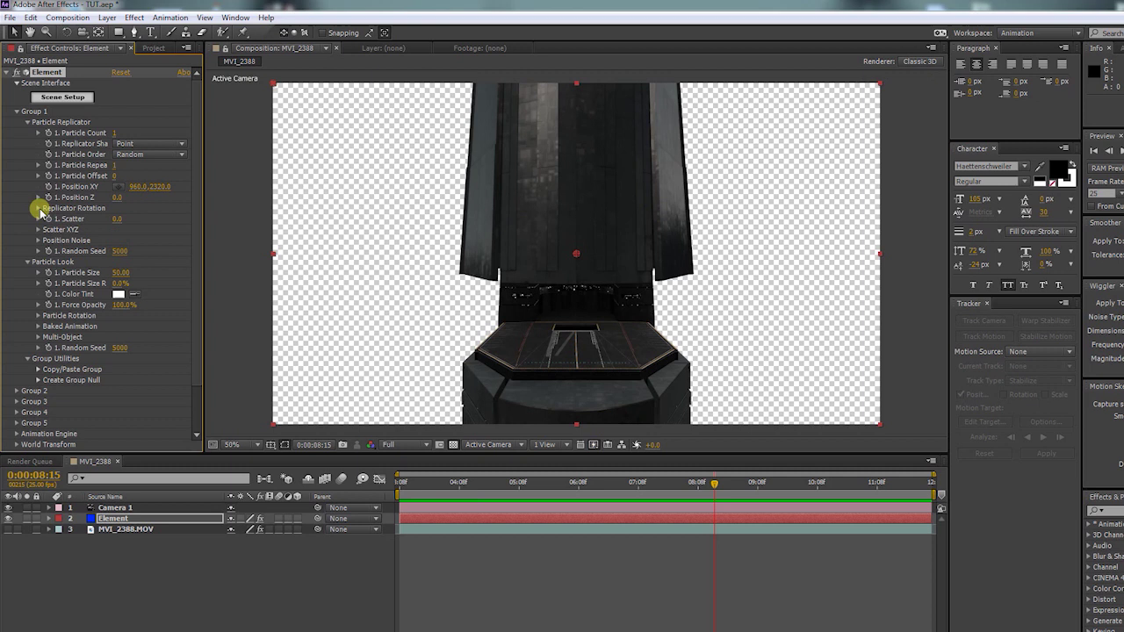
Rotate the hangar to 121° on Y and raise its particle size to 100.
left_click(38, 208)
left_click_drag(131, 230, 213, 231)
left_click(163, 189)
left_click_drag(163, 189, 87, 188)
left_click(116, 304)
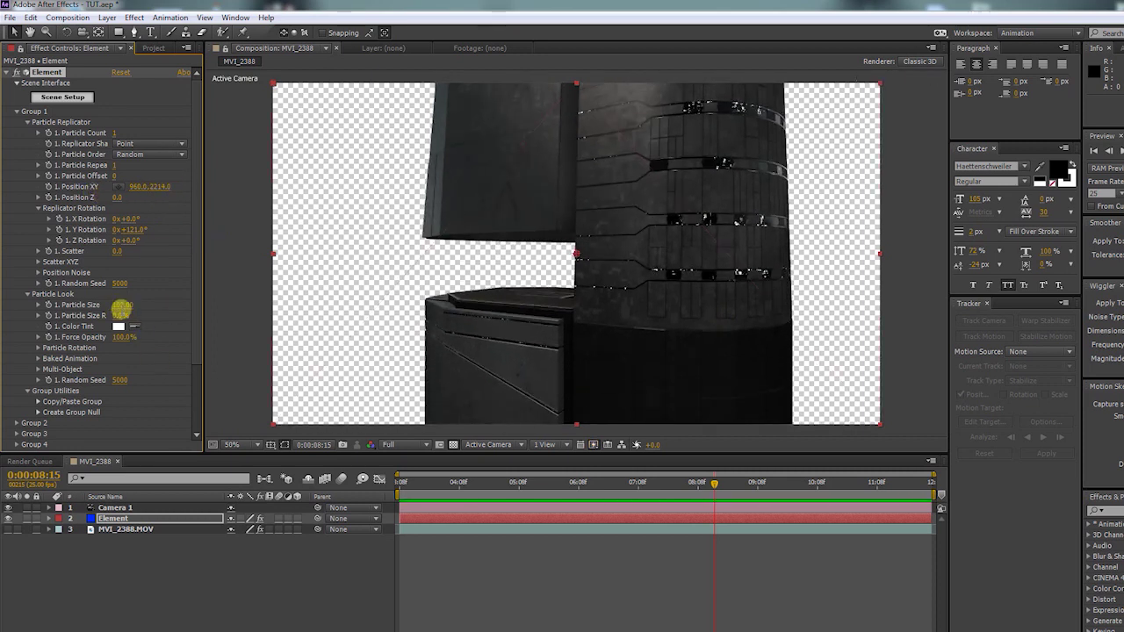
type("100")
key("Return")
mouse_move(158, 186)
left_mouse_down()
mouse_move(4, 189)
mouse_move(155, 196)
mouse_move(144, 181)
mouse_move(168, 184)
left_mouse_up()
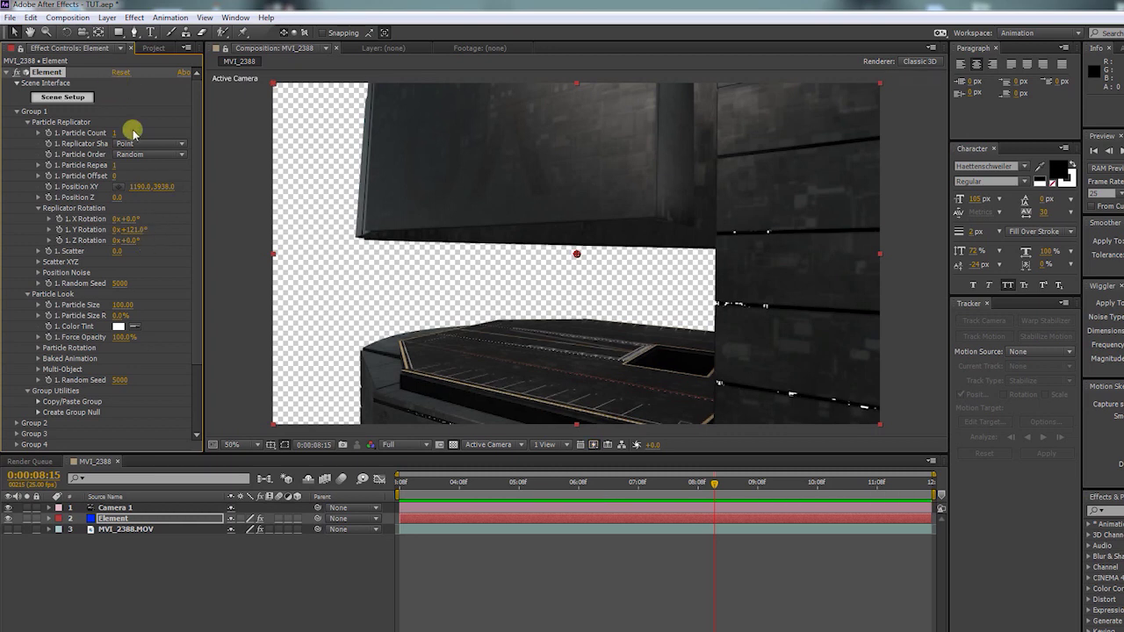
Push the hangar back to Position Z -470 and set Position XY to 1190, 3838.
left_click(38, 263)
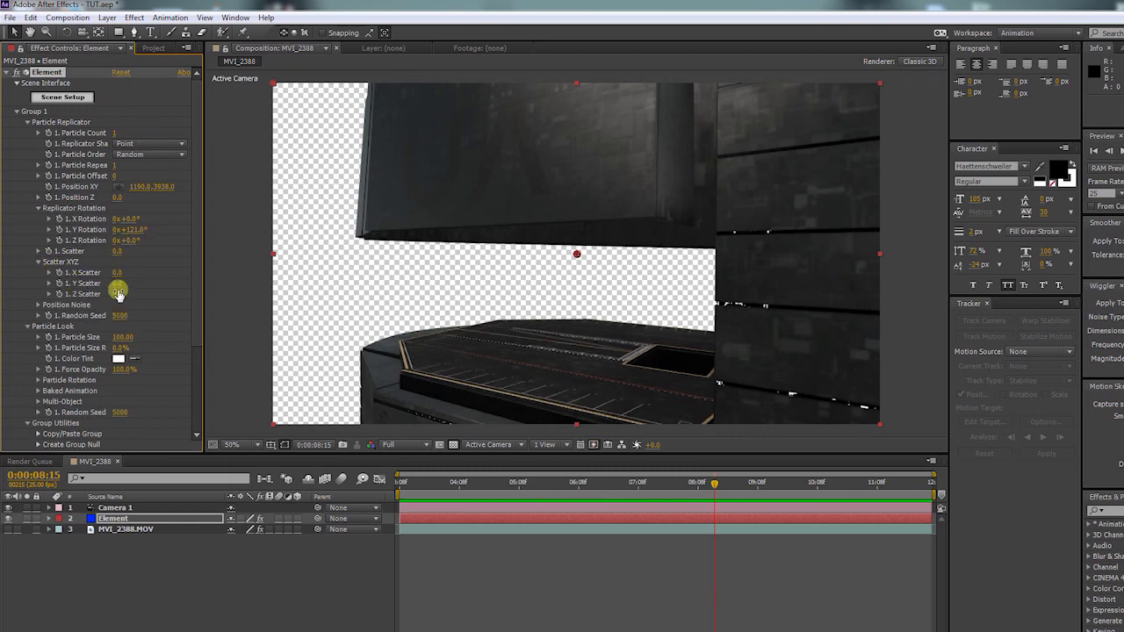
left_click(39, 262)
left_click_drag(121, 204, 95, 206)
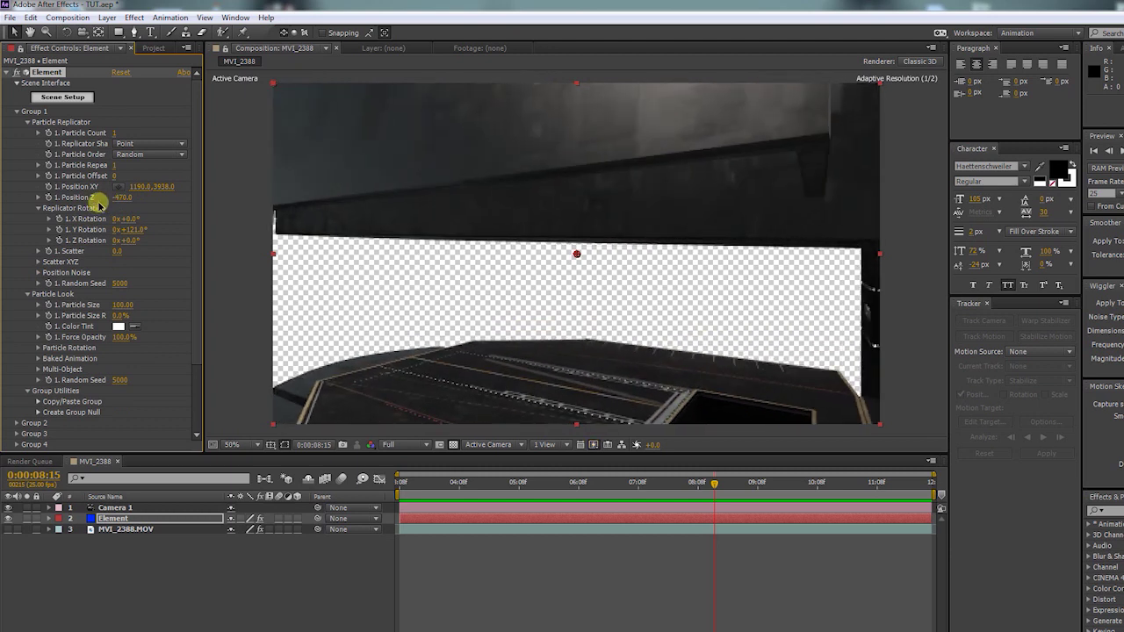
left_click_drag(161, 187, 154, 190)
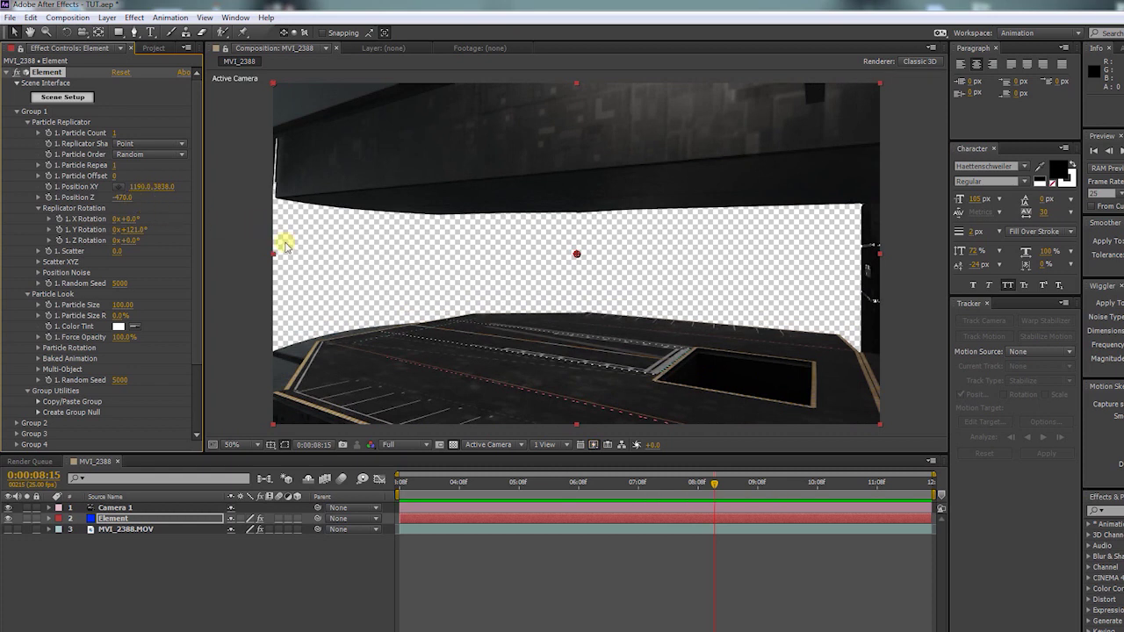
Dolly and reframe the camera view toward the hangar with the camera tools.
left_click(84, 32)
left_click(127, 73)
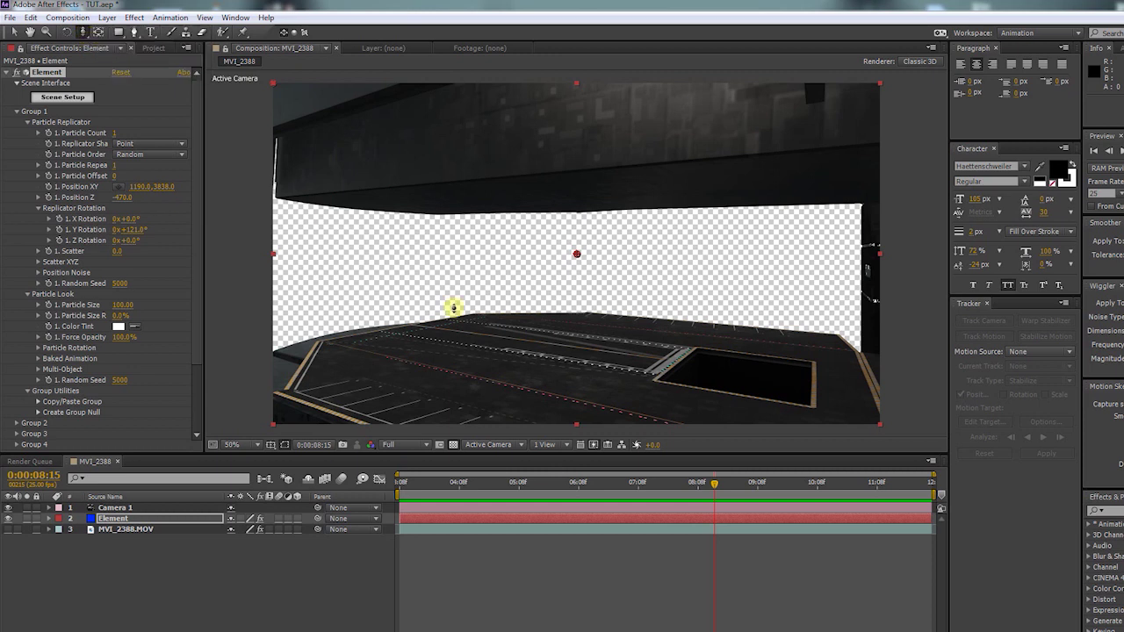
left_click_drag(502, 349, 322, 188)
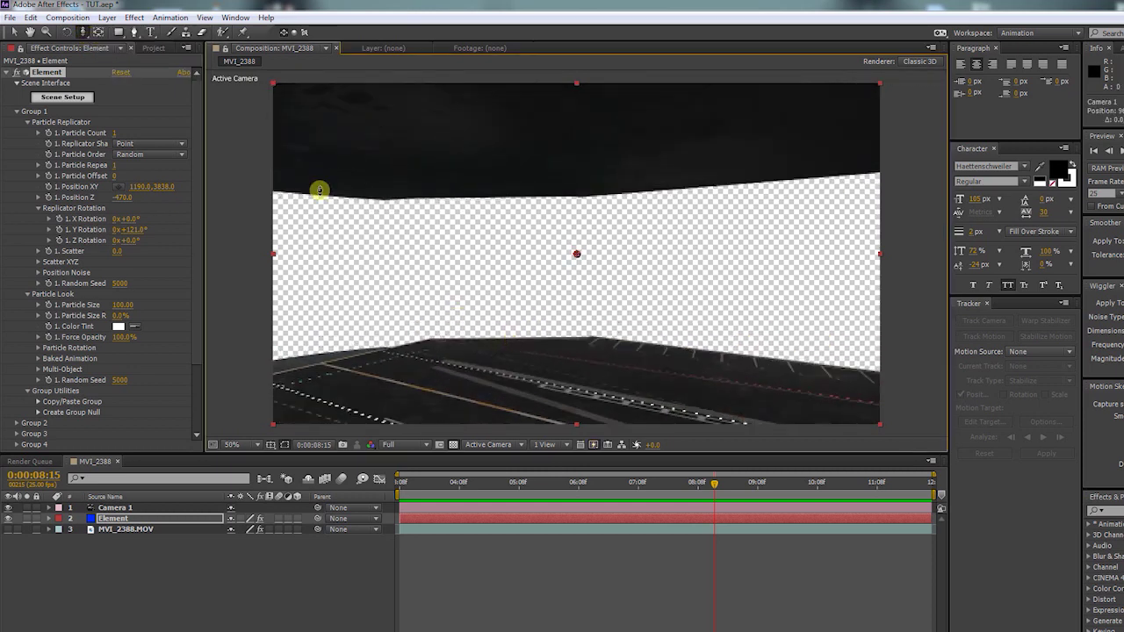
left_click(83, 32)
left_click(127, 50)
left_click_drag(474, 202, 527, 189)
left_click(83, 31)
left_click_drag(457, 248, 466, 254)
left_click_drag(386, 195, 522, 389)
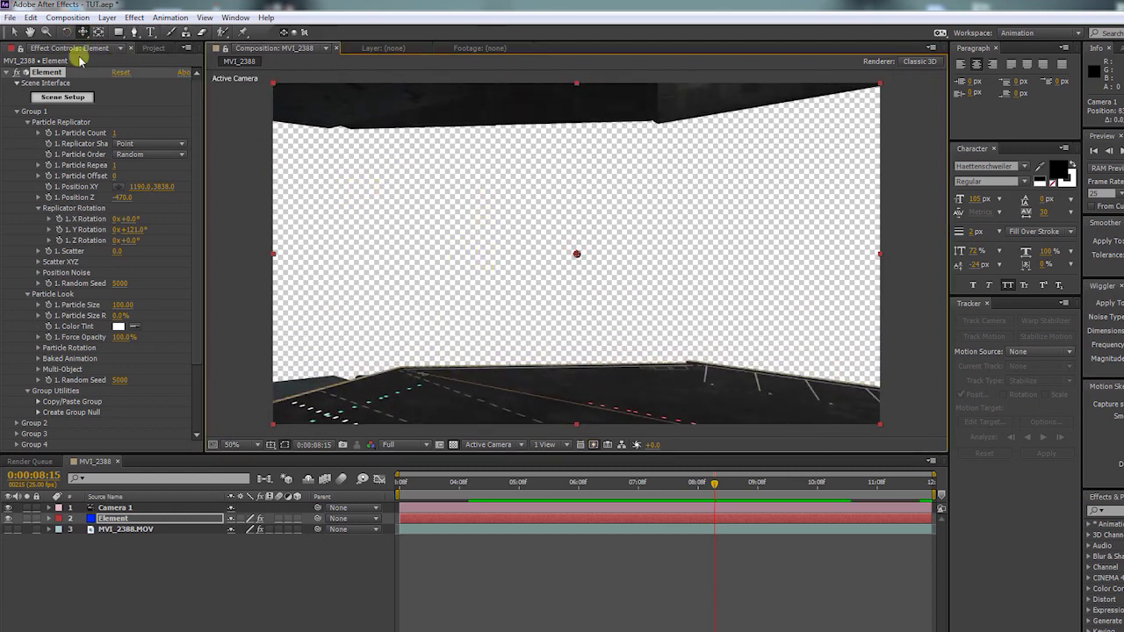
Show MVI_2388.MOV above Element as a 3D layer and orbit the camera to frame the man.
left_click(8, 528)
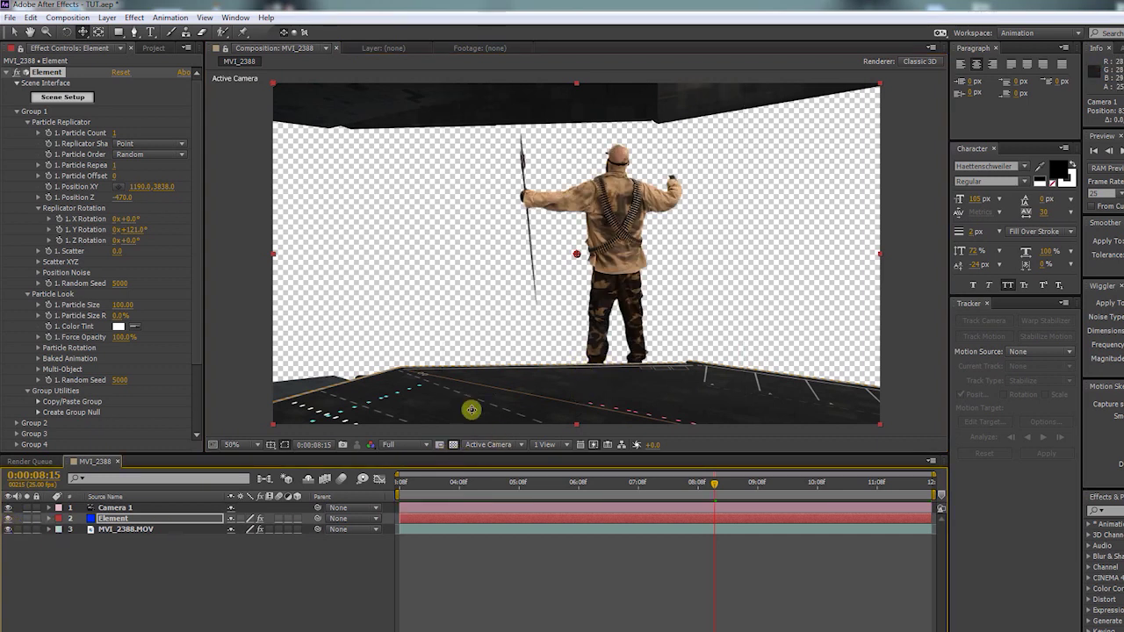
left_click_drag(109, 519, 106, 531)
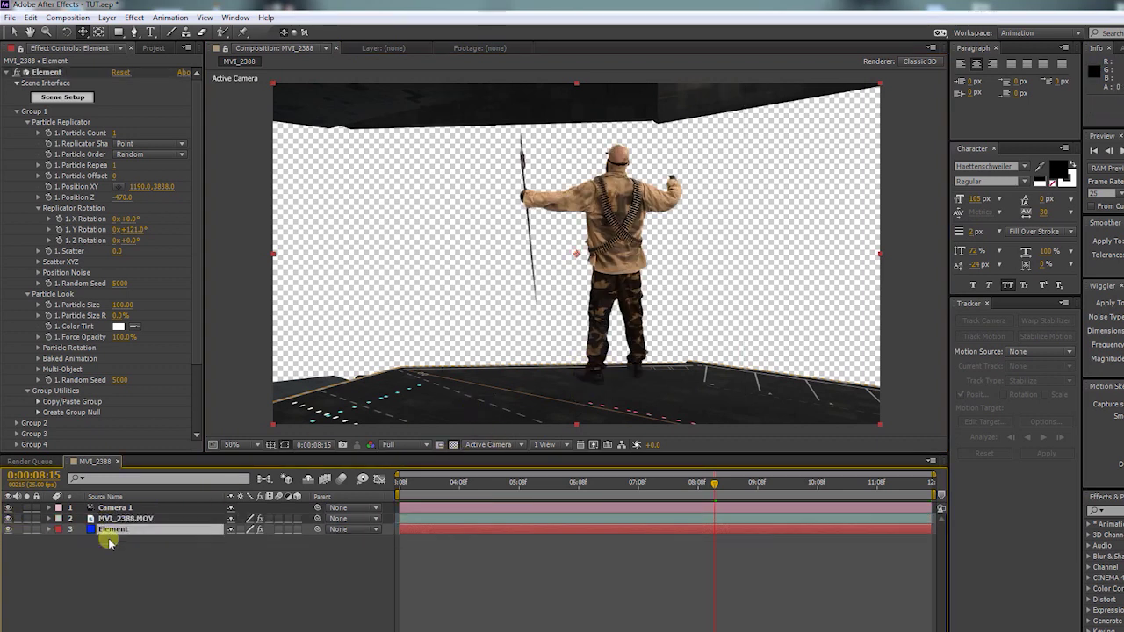
left_click(298, 519)
left_click(84, 32)
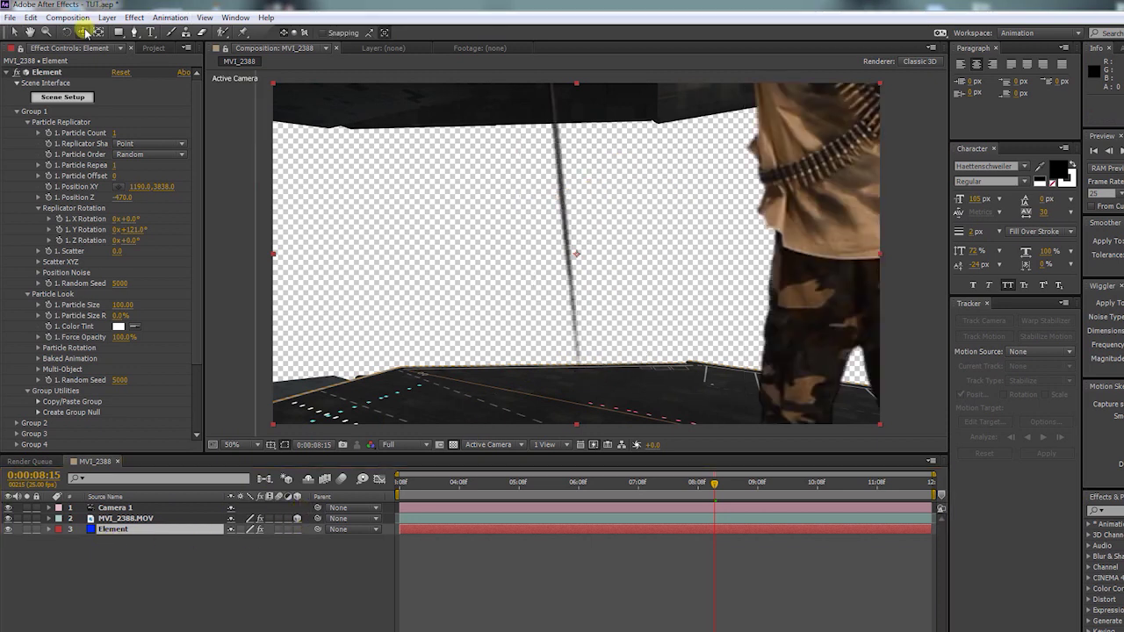
left_click_drag(83, 31, 132, 60)
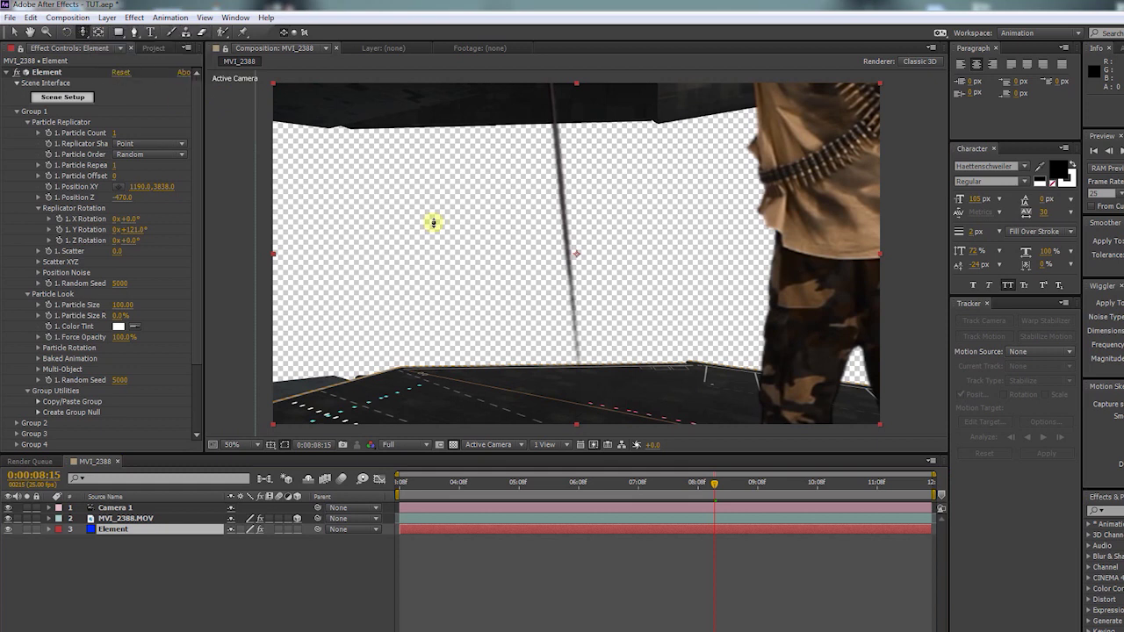
left_click_drag(431, 220, 443, 263)
Move MVI_2388.MOV's anchor point down to the soldier's feet, keeping Scale 100%, and dolly Camera 1 closer.
key("ctrl+Up")
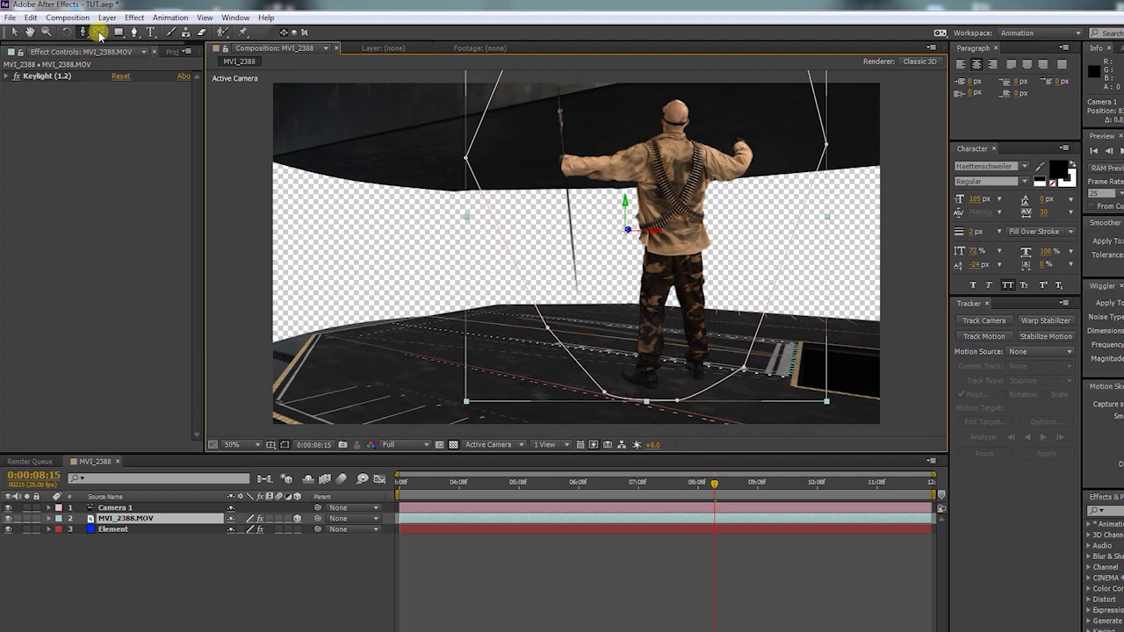
left_click(99, 33)
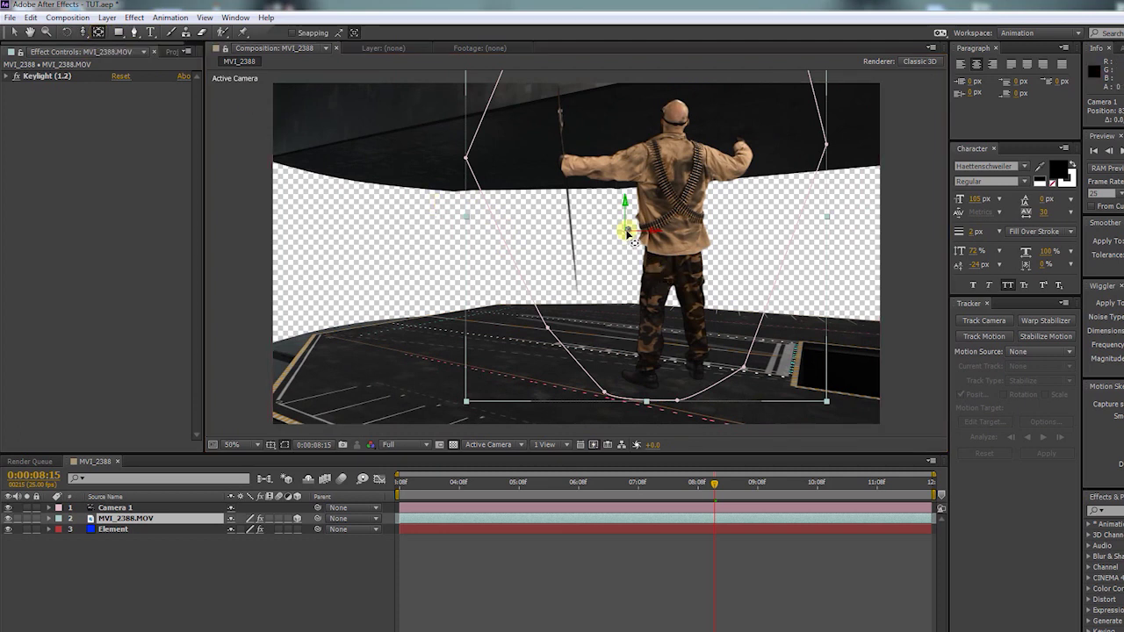
left_click_drag(630, 238, 670, 371)
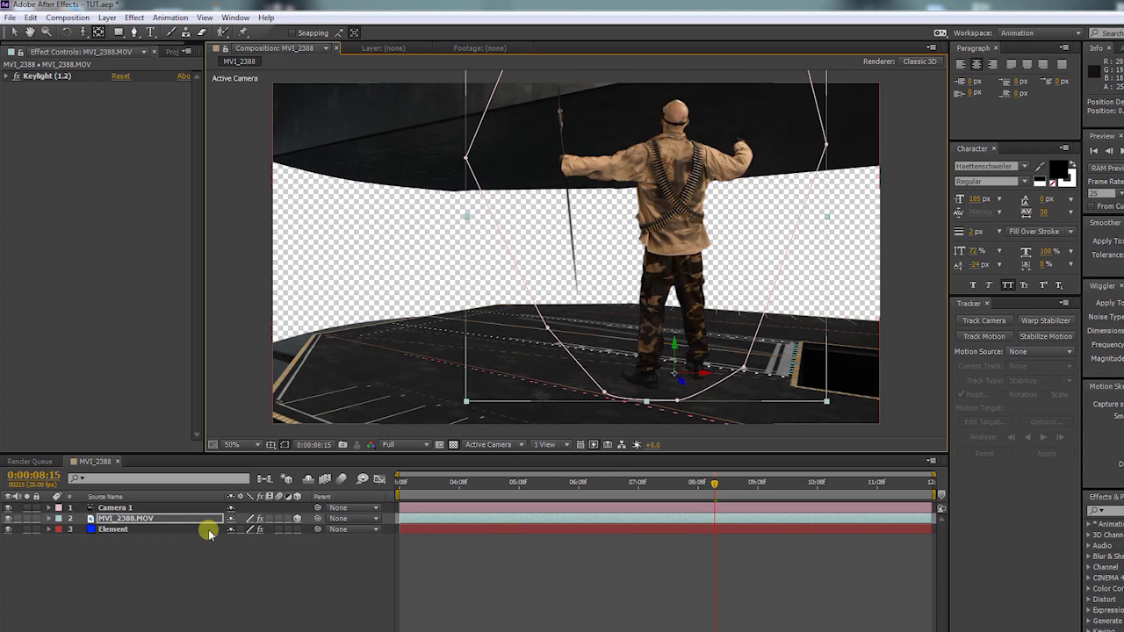
key("s")
mouse_move(241, 532)
left_mouse_down()
mouse_move(214, 533)
mouse_move(261, 532)
left_mouse_up()
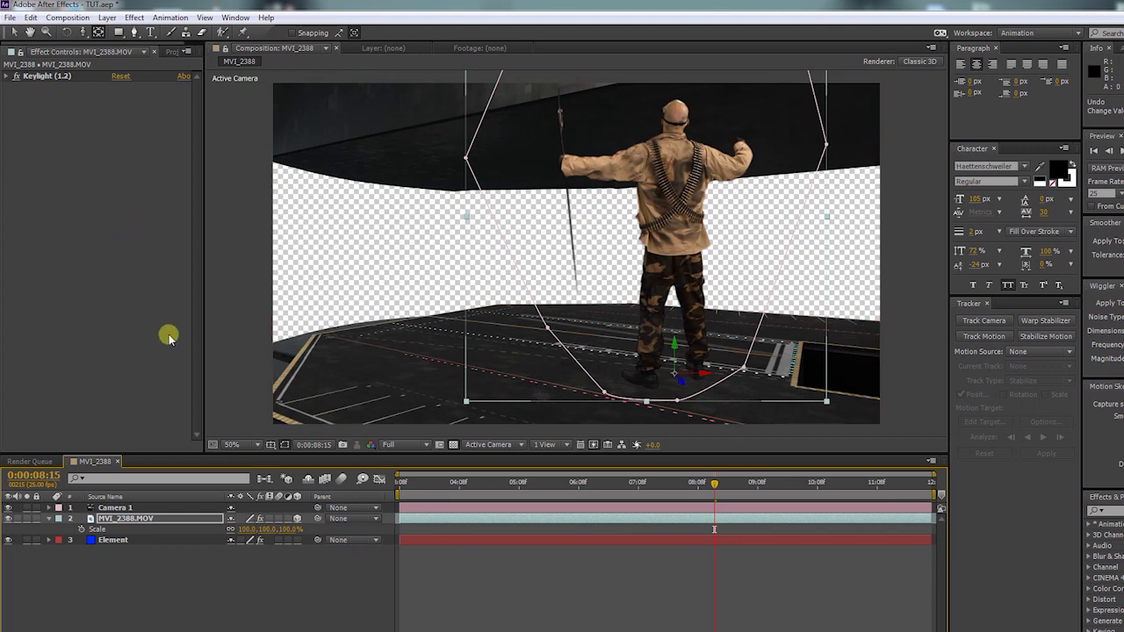
left_click(83, 31)
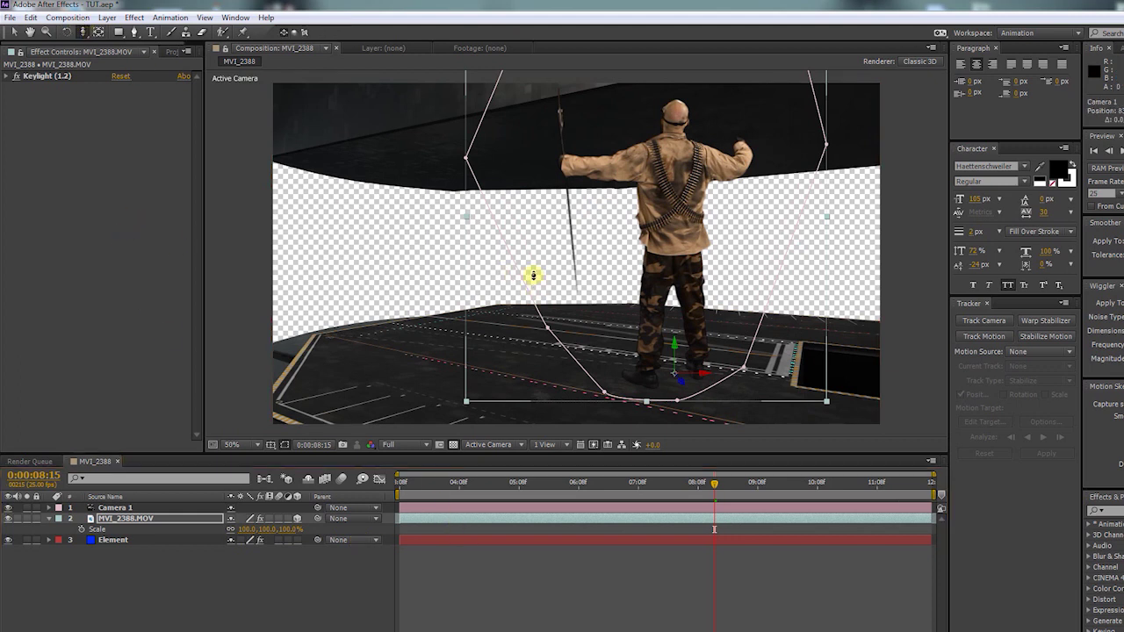
left_click_drag(533, 275, 591, 308)
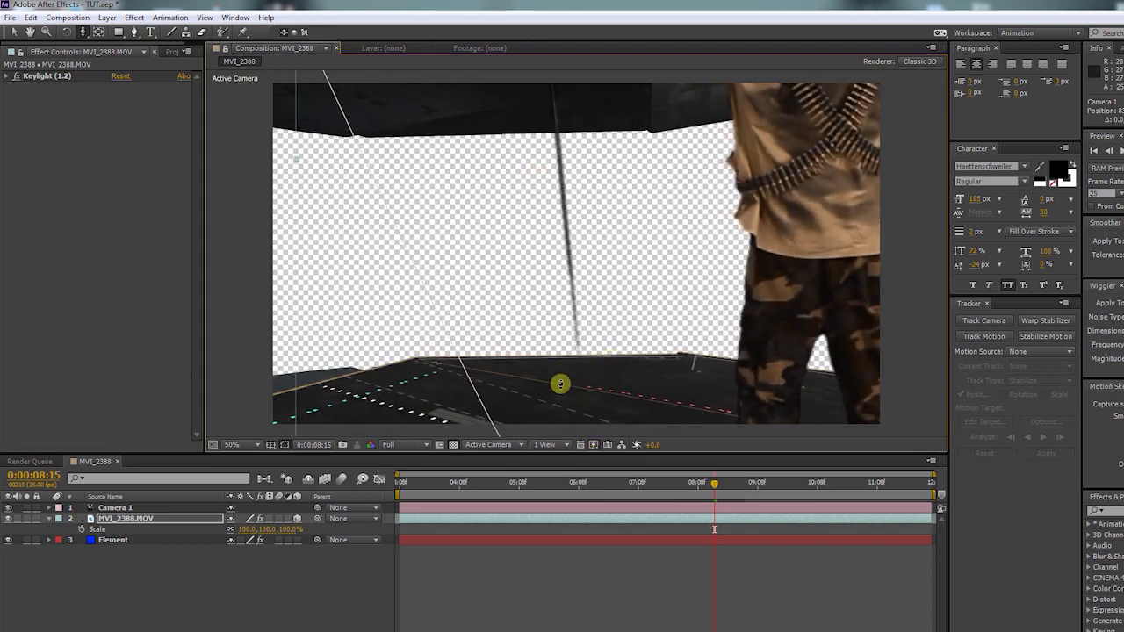
Pick point 916, 922 on the hangar floor in Element's Generate 3D Position and generate null Element Position 1.
left_click(117, 540)
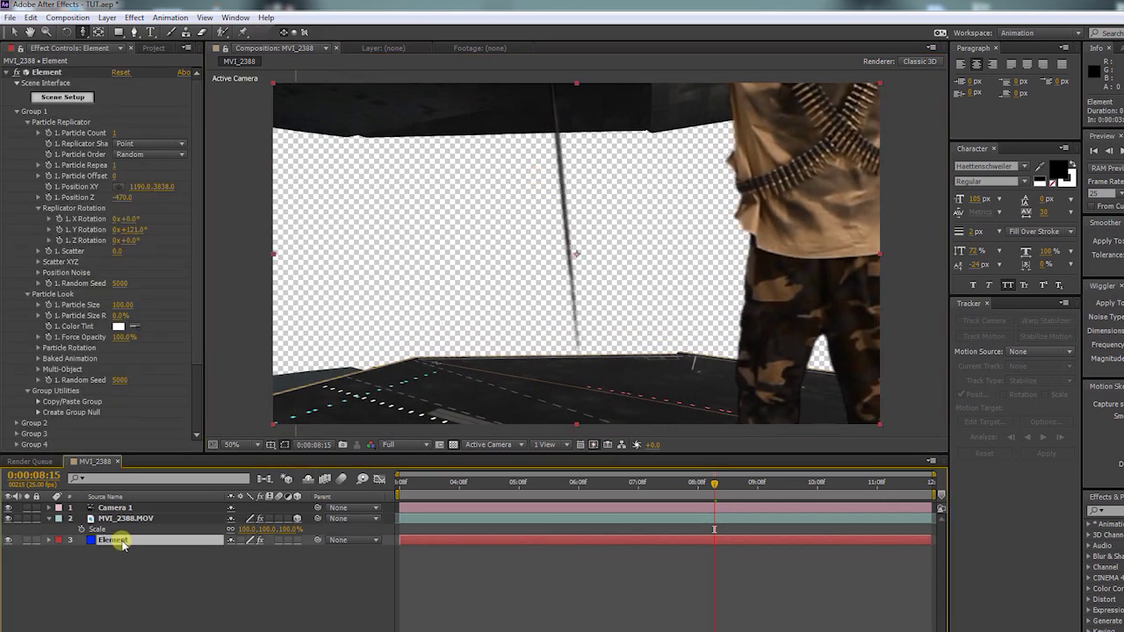
scroll(33, 174, "down", 3)
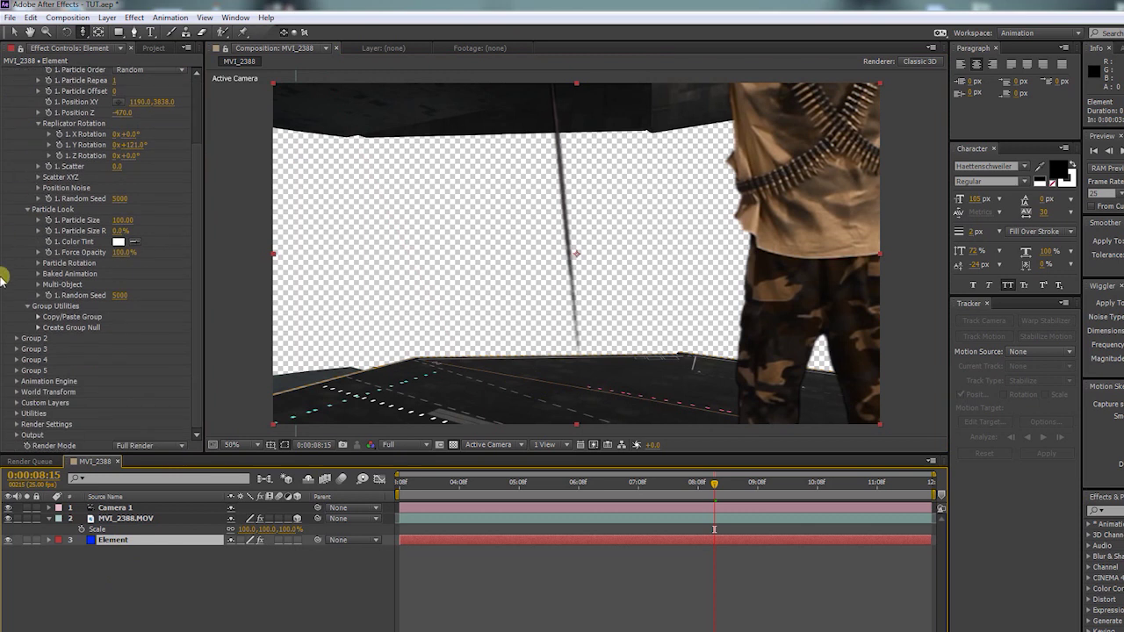
left_click(16, 413)
scroll(158, 385, "down", 1)
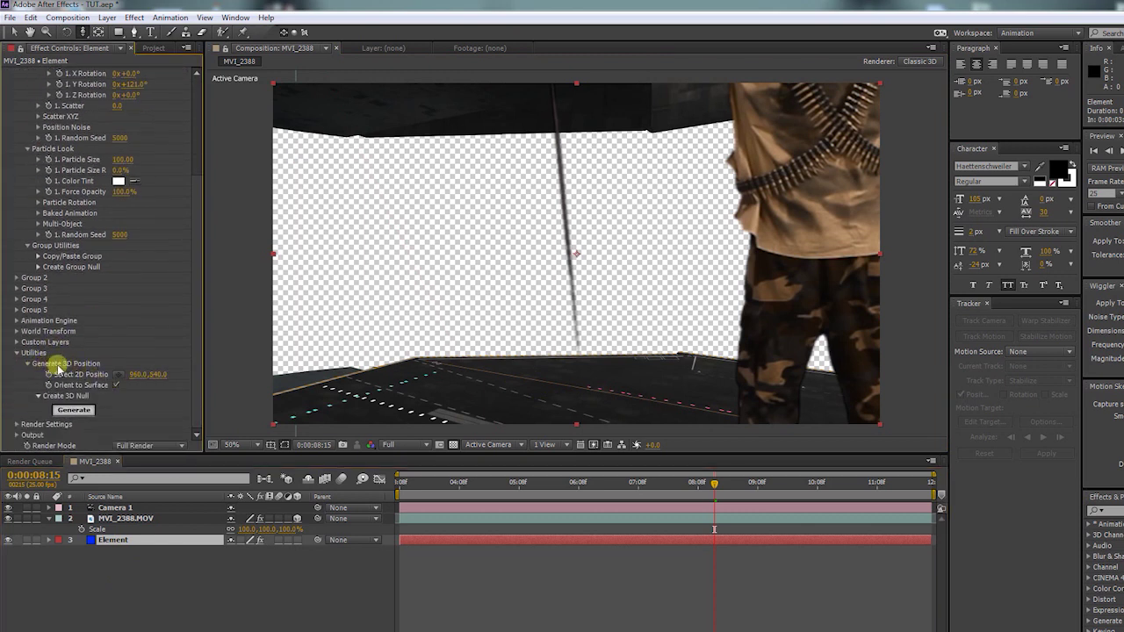
left_click(119, 376)
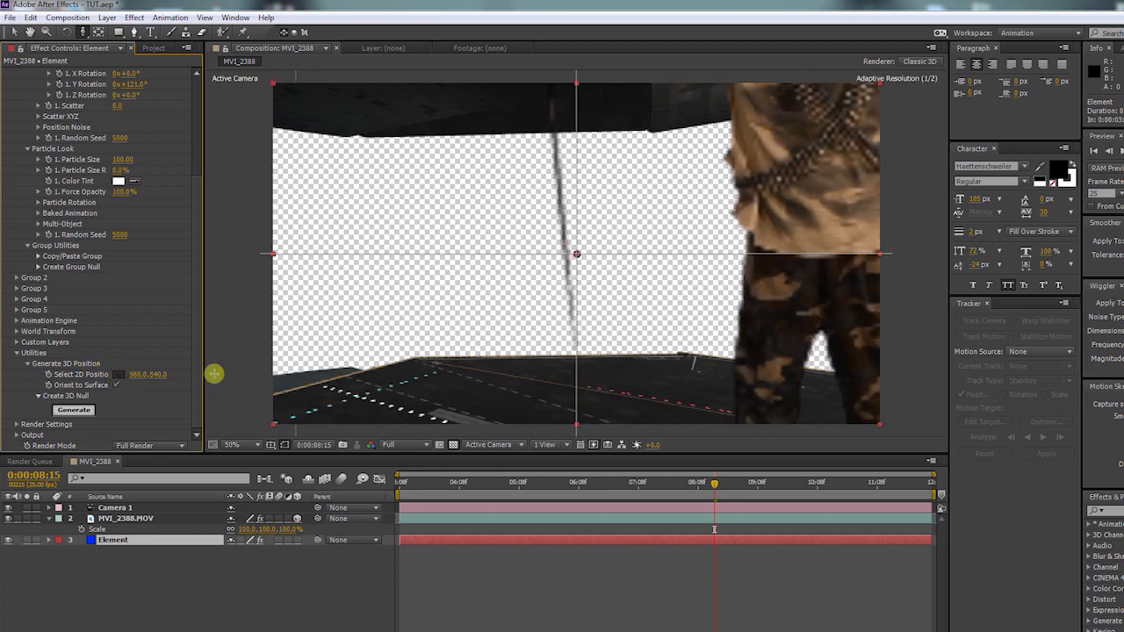
left_click(562, 375)
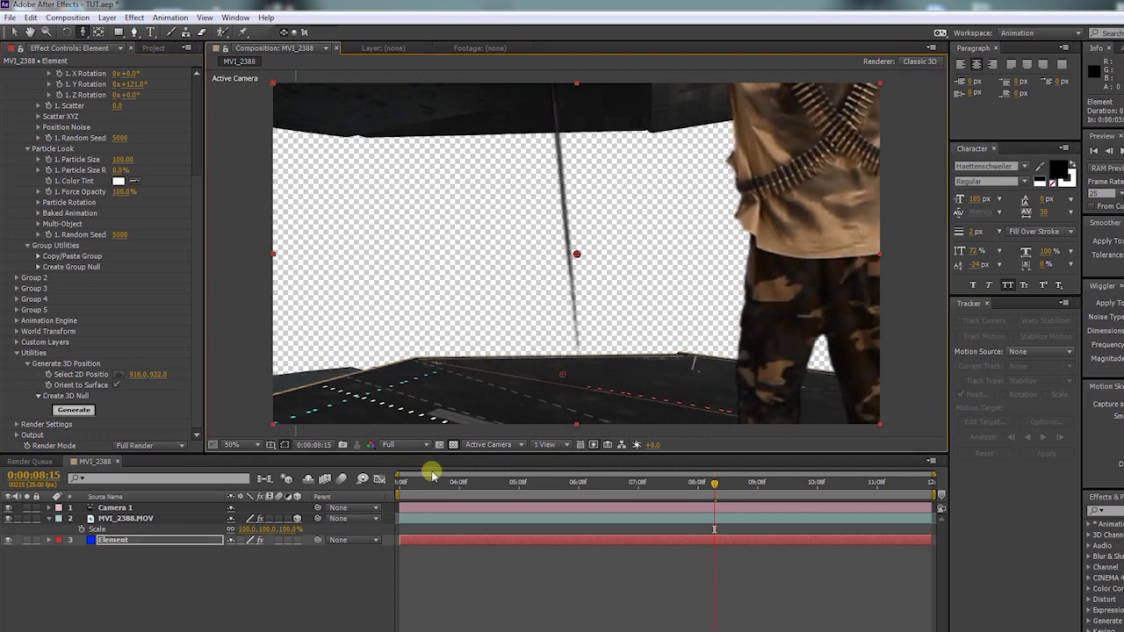
left_click(75, 411)
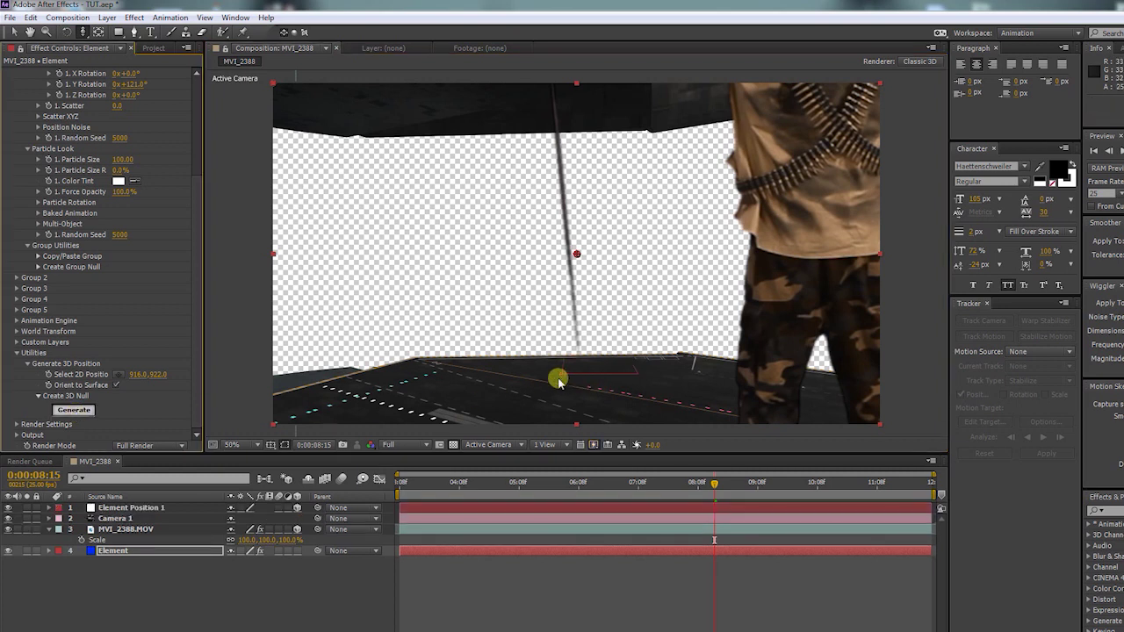
At frame 08:14, paste Element Position 1's Position onto MVI_2388.MOV's Position.
left_click_drag(720, 484, 598, 484)
left_click(713, 484)
left_click(118, 509)
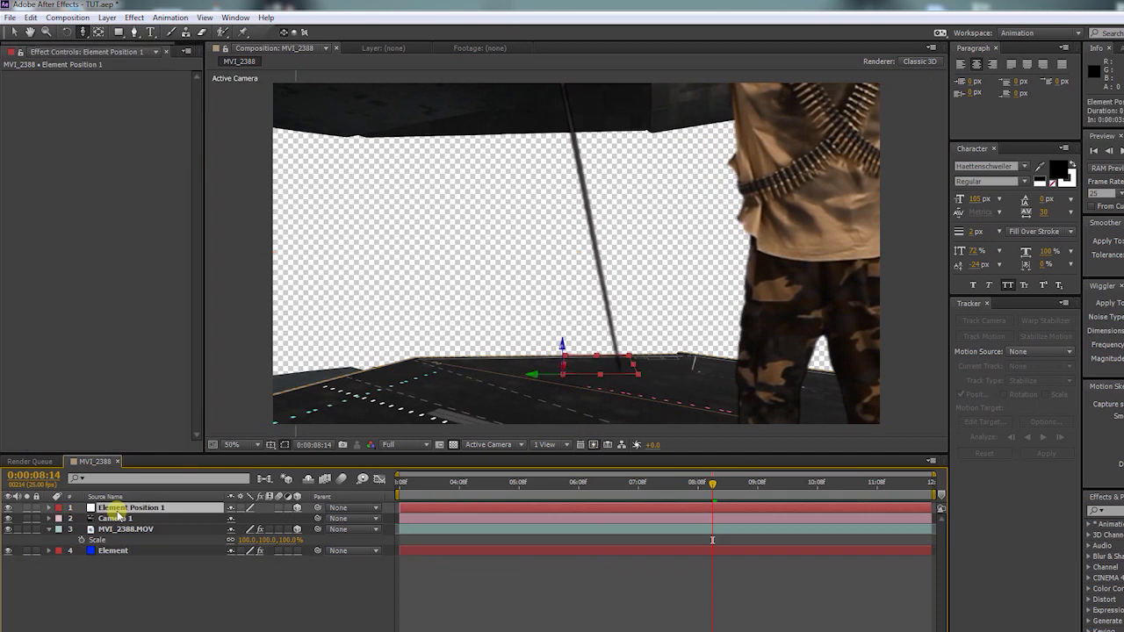
key("p")
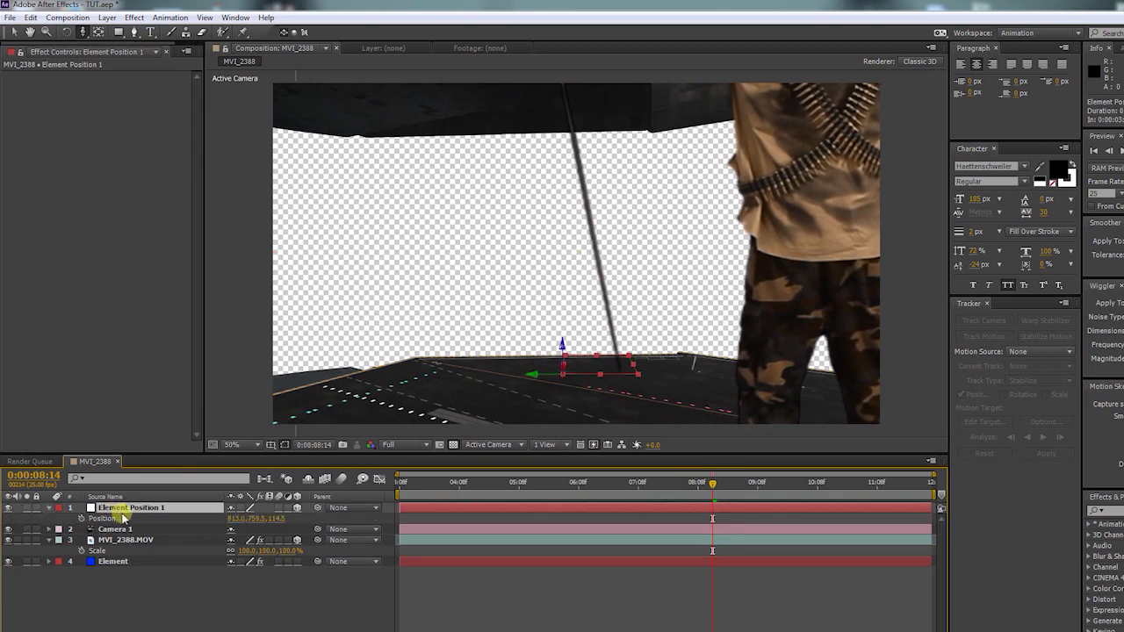
left_click(121, 540)
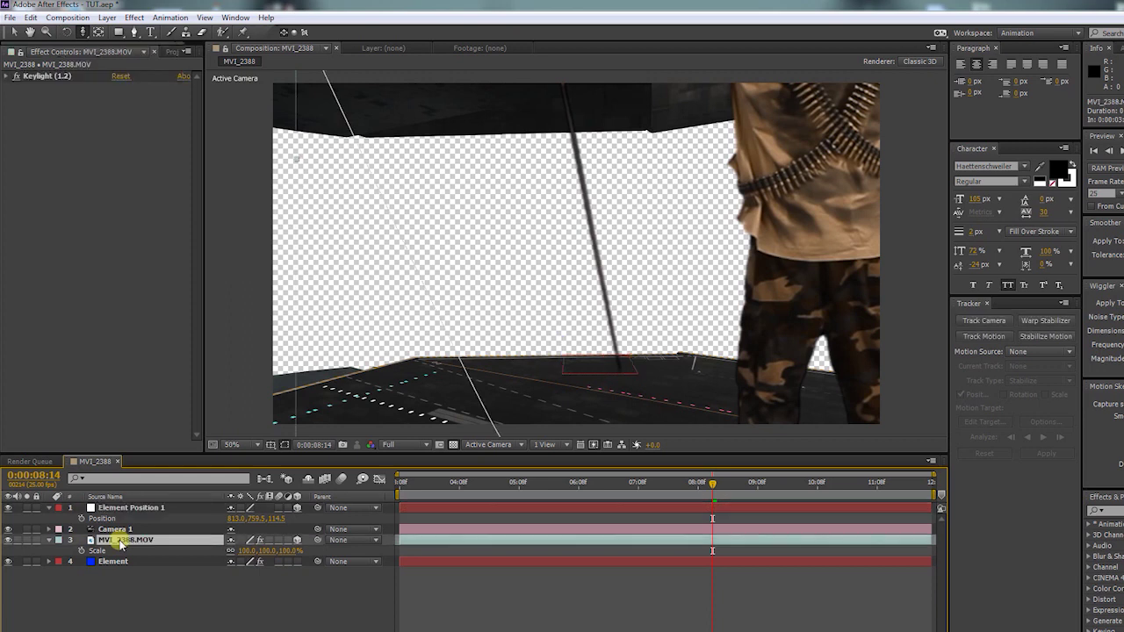
left_click(112, 519)
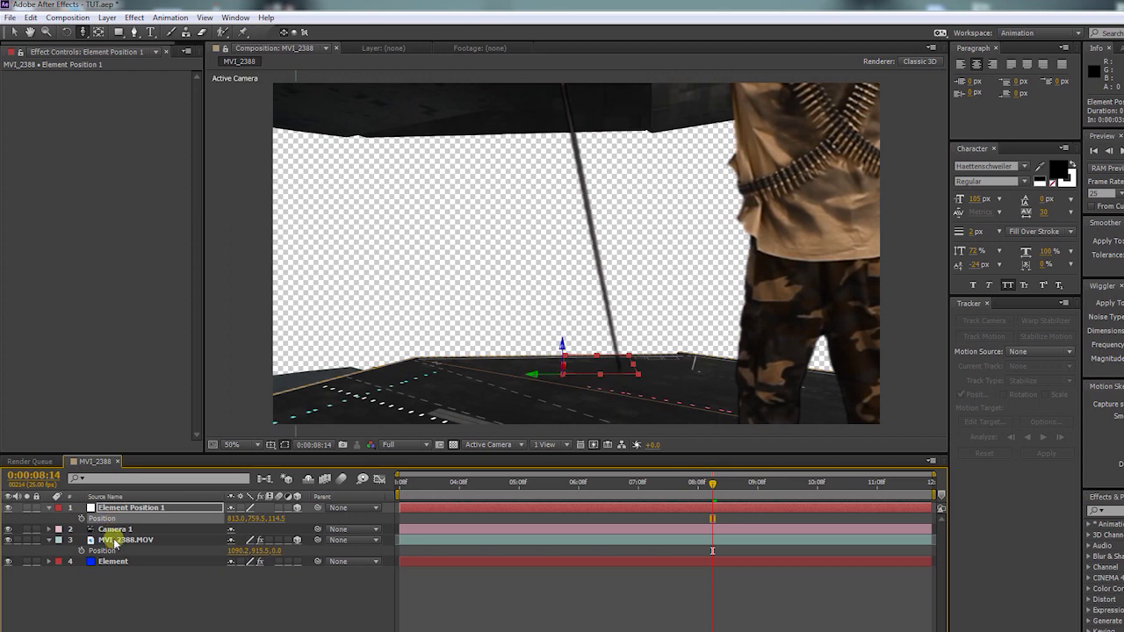
left_click(111, 551)
key("ctrl+v")
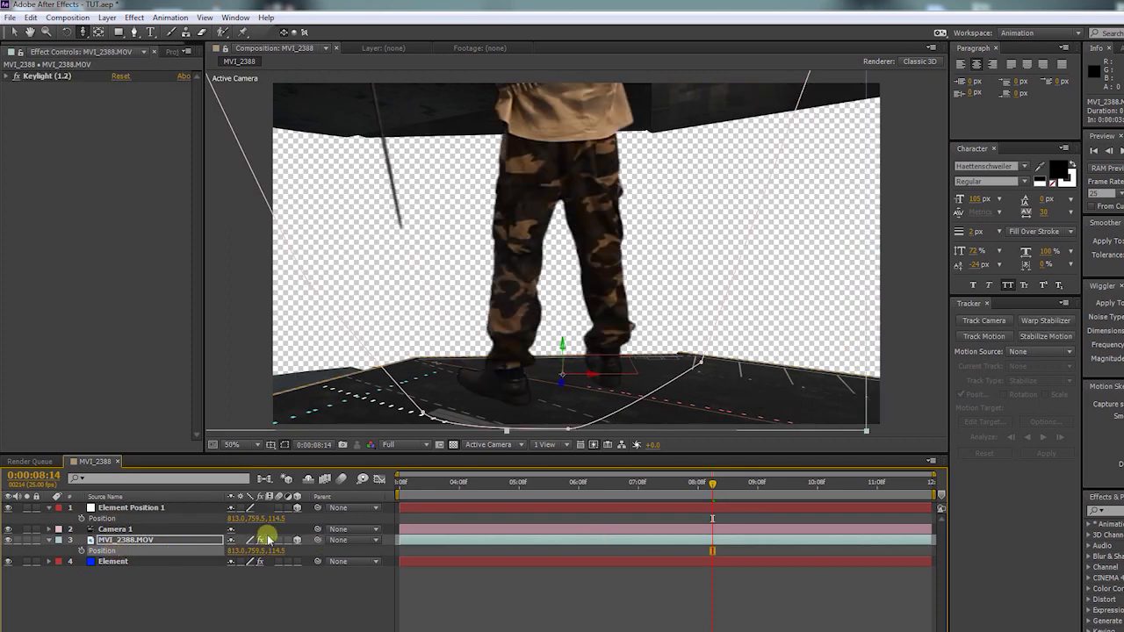
Scale MVI_2388.MOV down to 13% and pull the camera back to see the whole scene.
key("s")
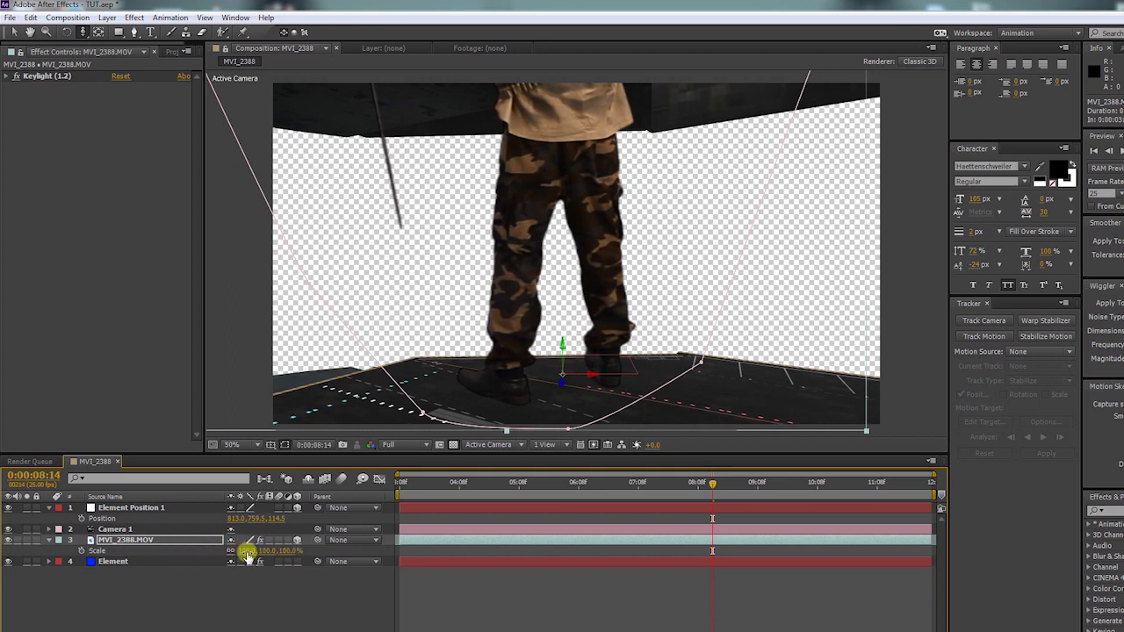
left_click_drag(249, 553, 193, 554)
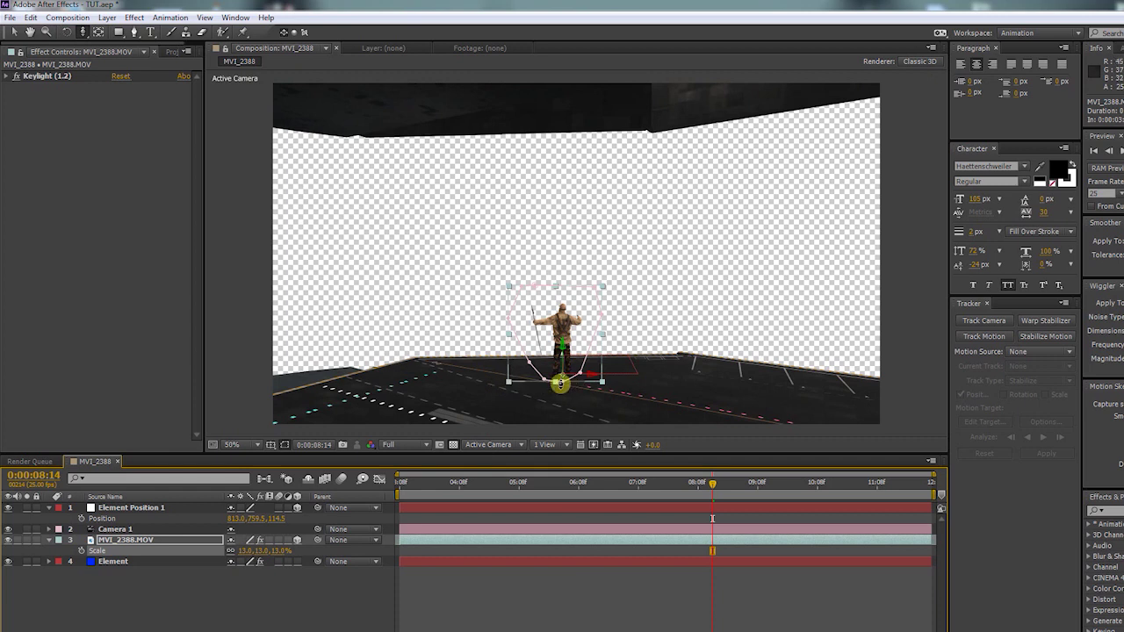
mouse_move(558, 392)
left_mouse_down()
mouse_move(564, 316)
mouse_move(564, 397)
left_mouse_up()
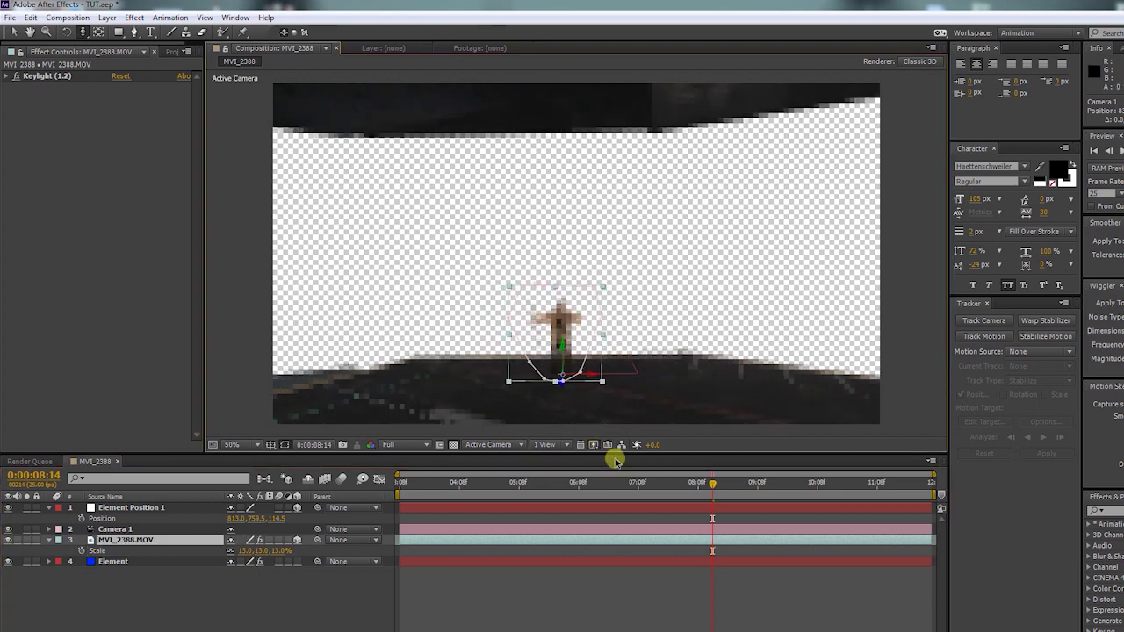
left_click(402, 483)
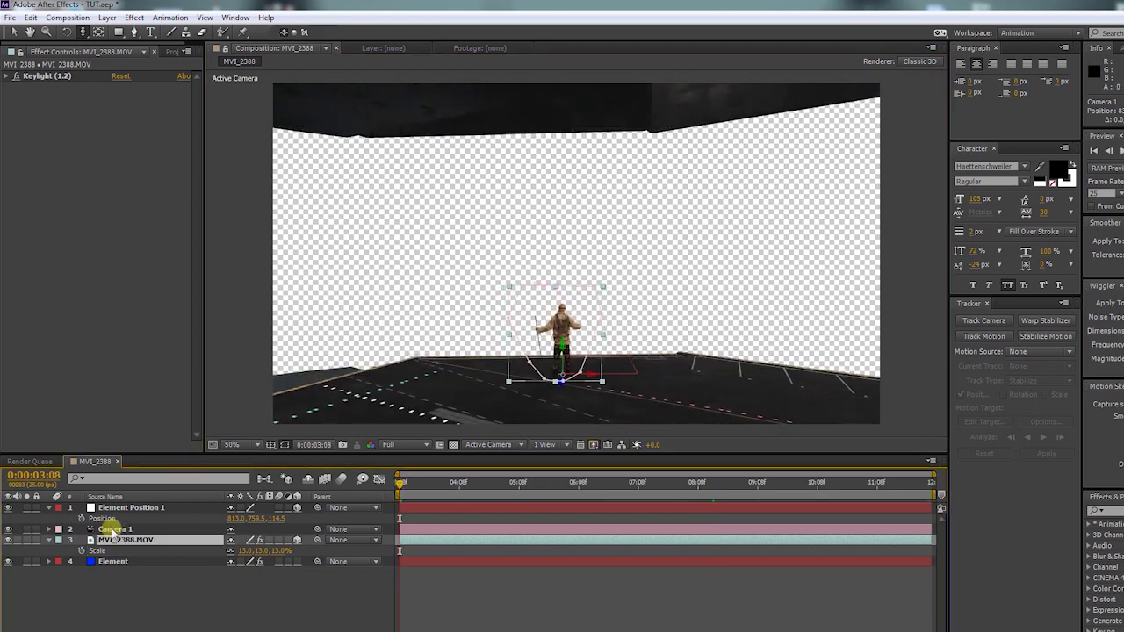
Expand Camera 1's Transform and set keyframes on all its properties at 0:00:03:08.
left_click(50, 540)
left_click(49, 508)
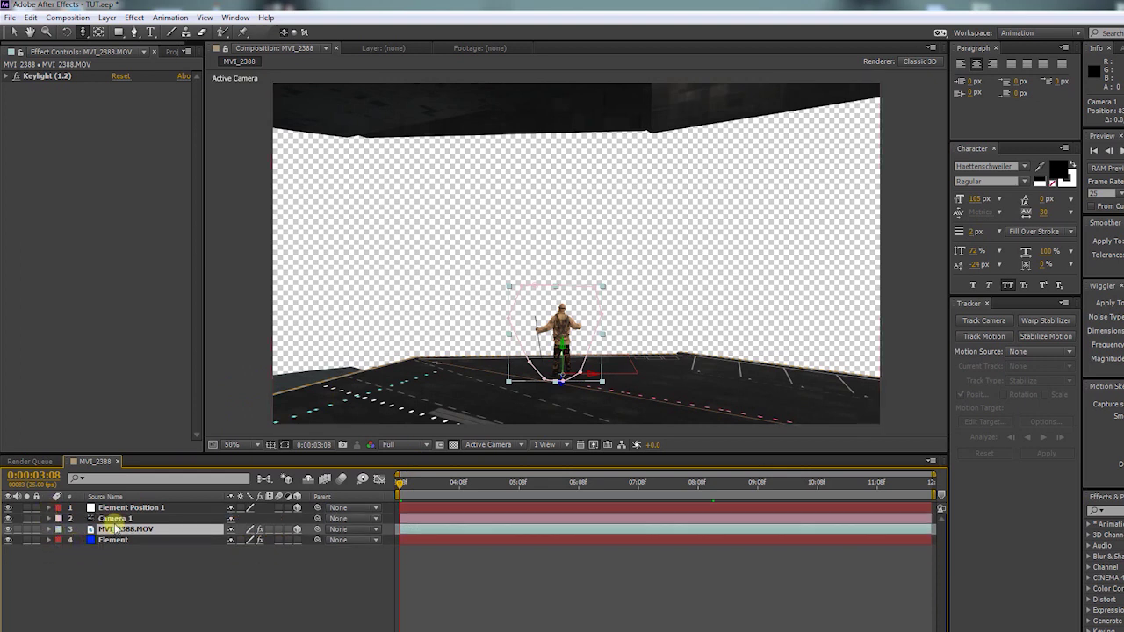
left_click(114, 518)
left_click(49, 519)
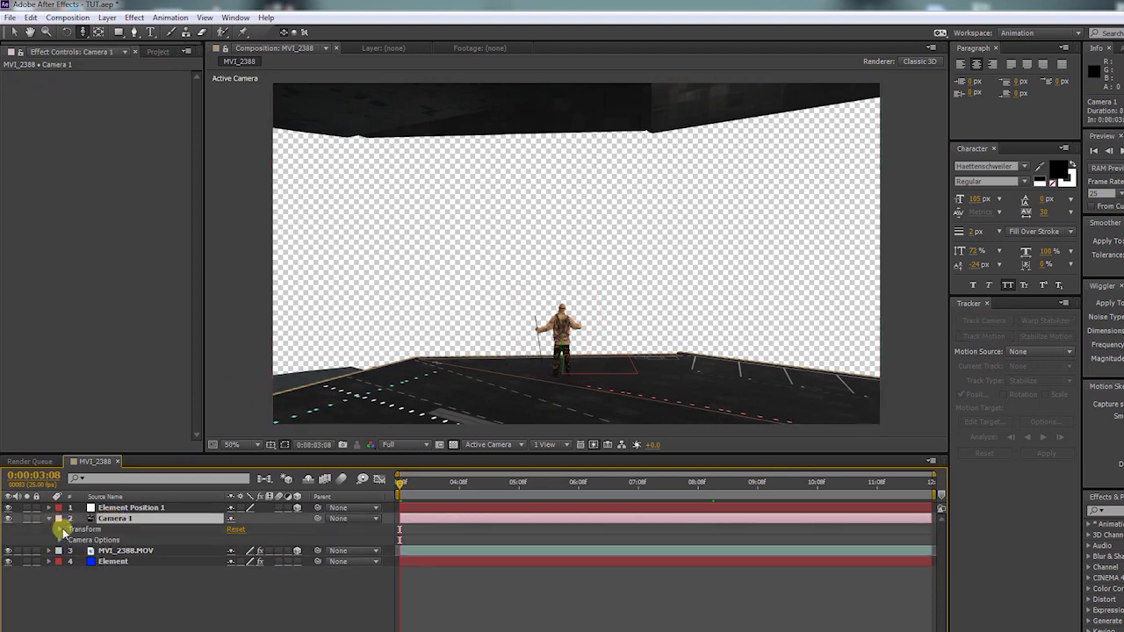
left_click(62, 530)
left_click_drag(84, 542, 84, 595)
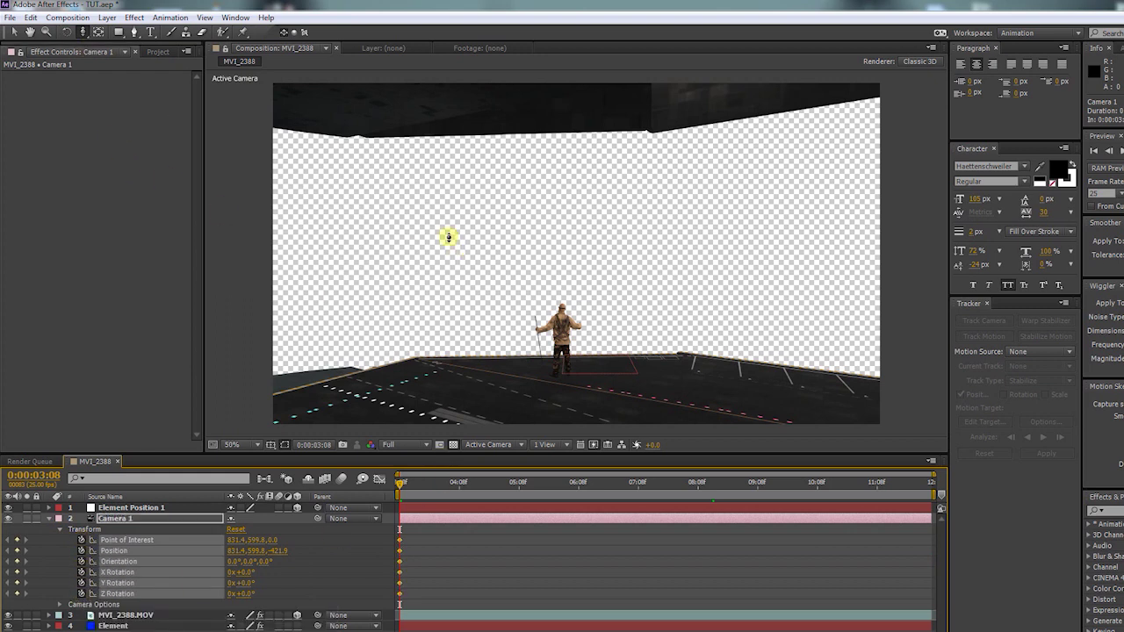
Track Camera 1 in close past the man, to Position 785.9, 682.2, -117.2.
left_click_drag(77, 33, 131, 74)
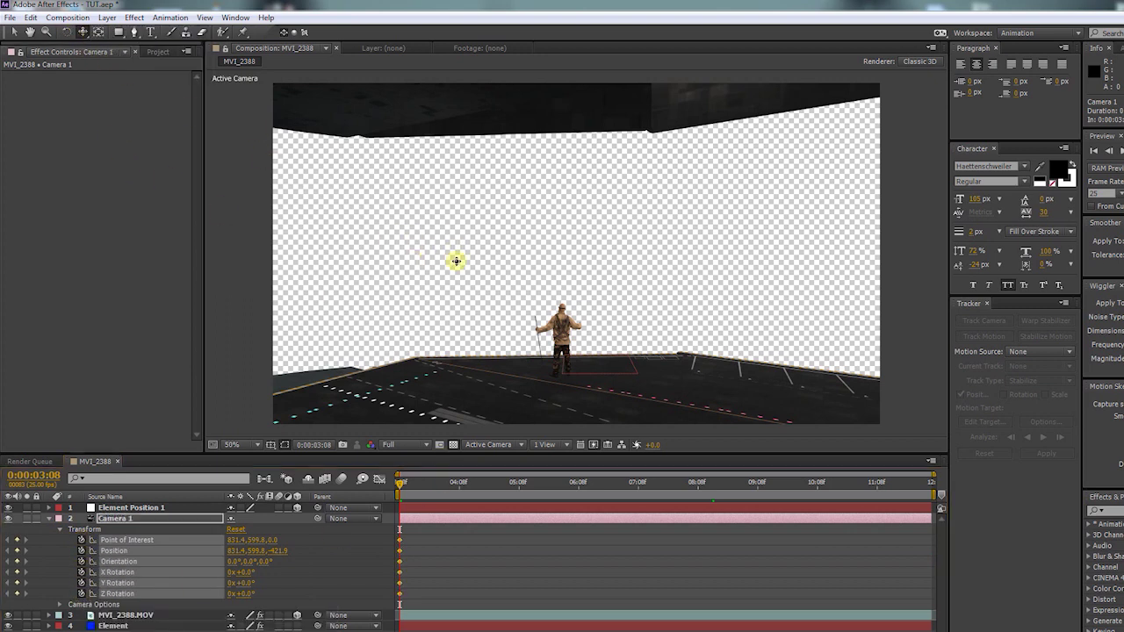
left_click_drag(456, 260, 458, 194)
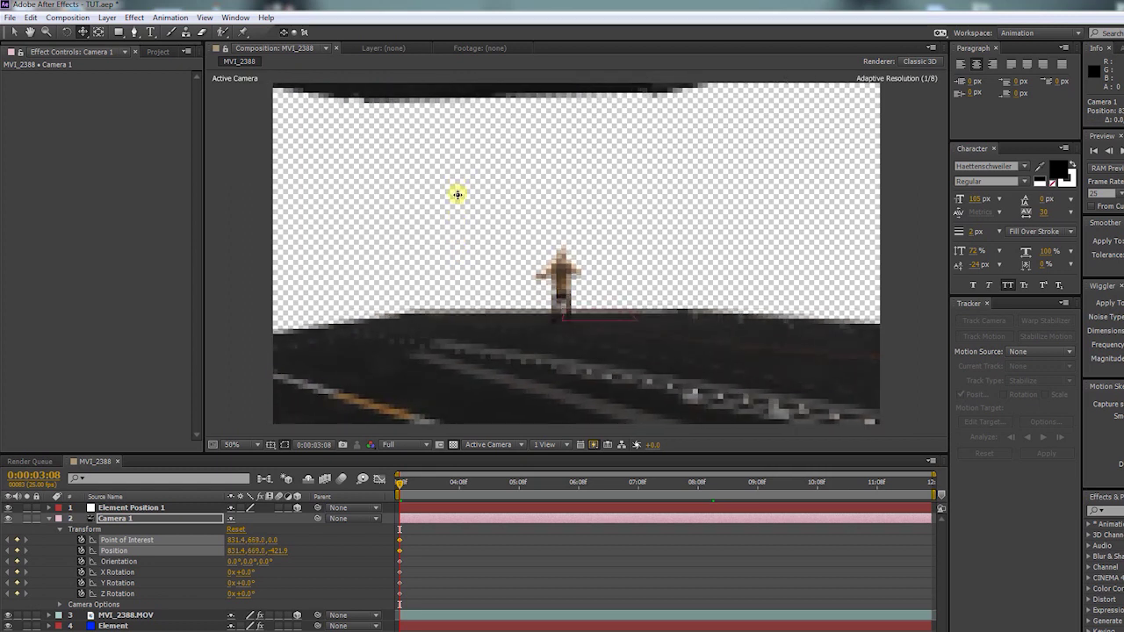
left_click_drag(82, 31, 131, 84)
left_click_drag(439, 307, 102, 44)
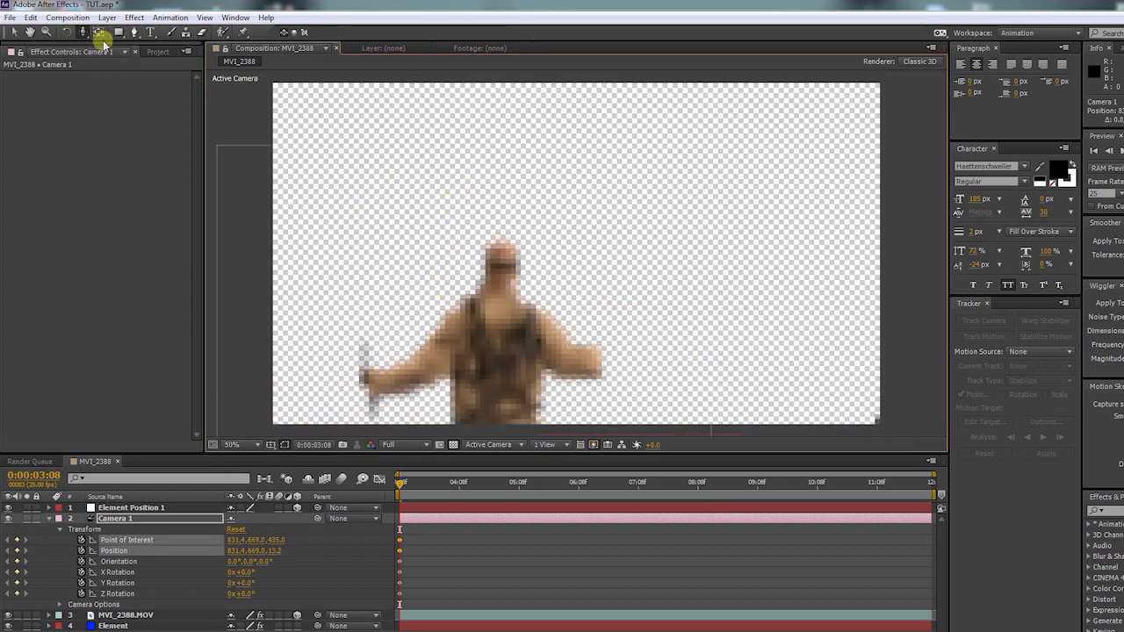
left_click_drag(333, 221, 451, 254)
left_click_drag(83, 32, 120, 74)
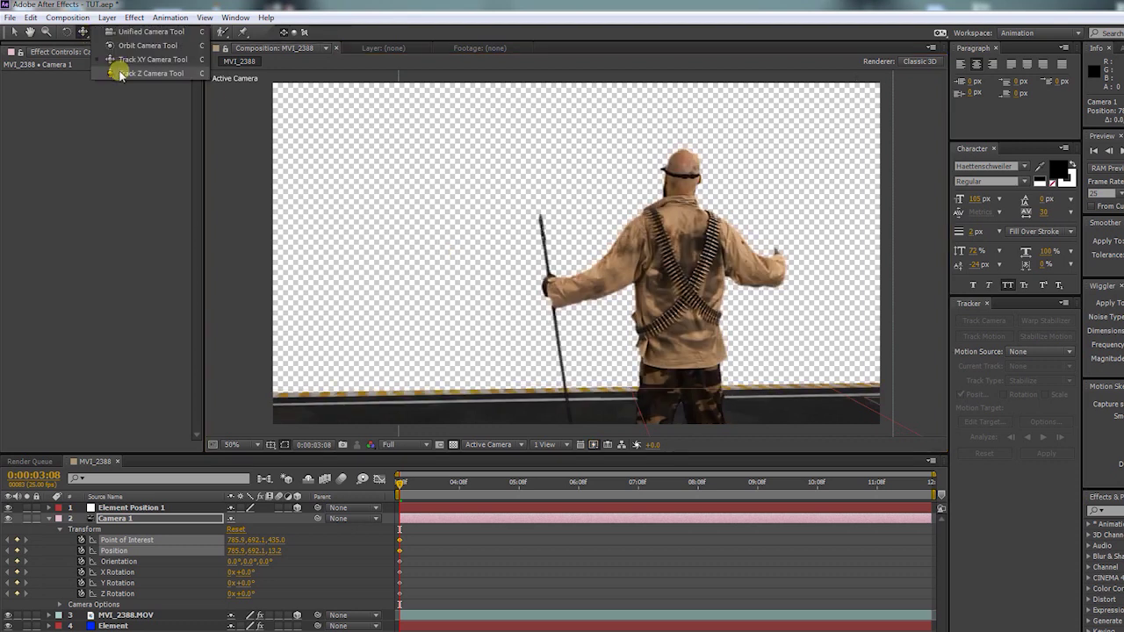
left_click_drag(544, 299, 269, 30)
left_click_drag(502, 228, 264, 131)
left_click_drag(83, 32, 127, 75)
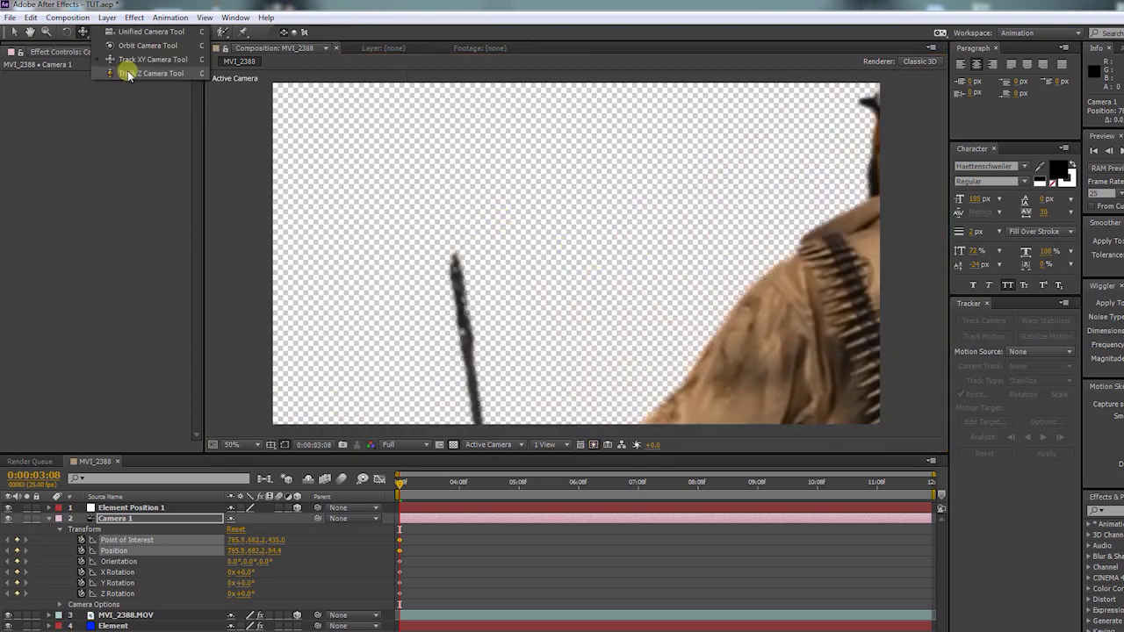
left_click_drag(562, 290, 585, 334)
left_click_drag(446, 488, 922, 497)
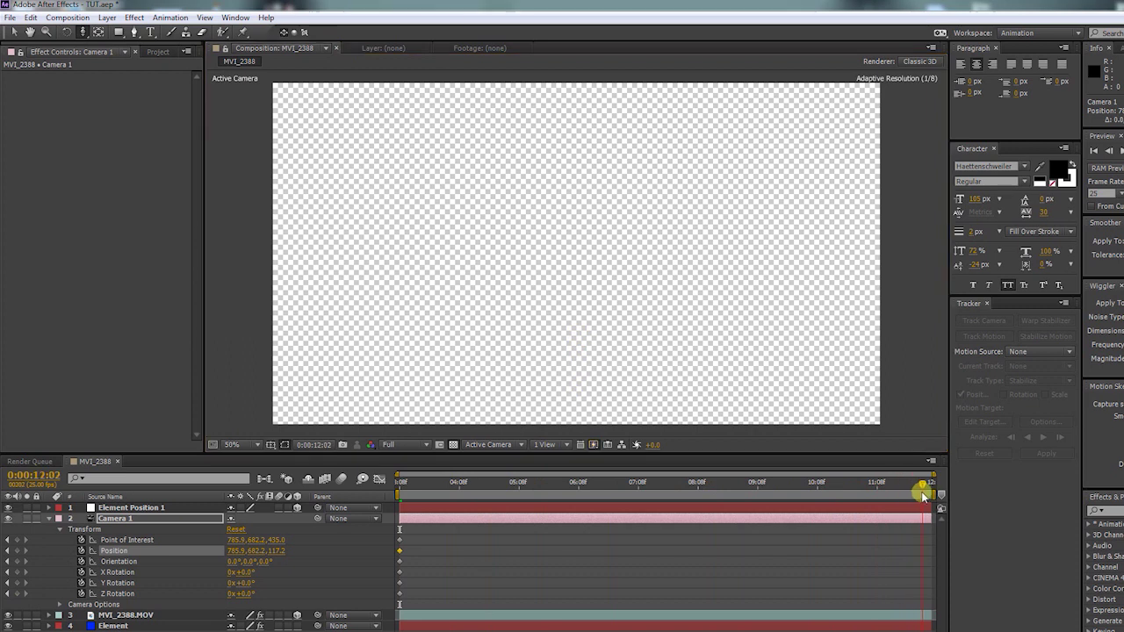
At 0:00:12:02, pull Camera 1 back and sideways to frame the man widely.
left_click(490, 200)
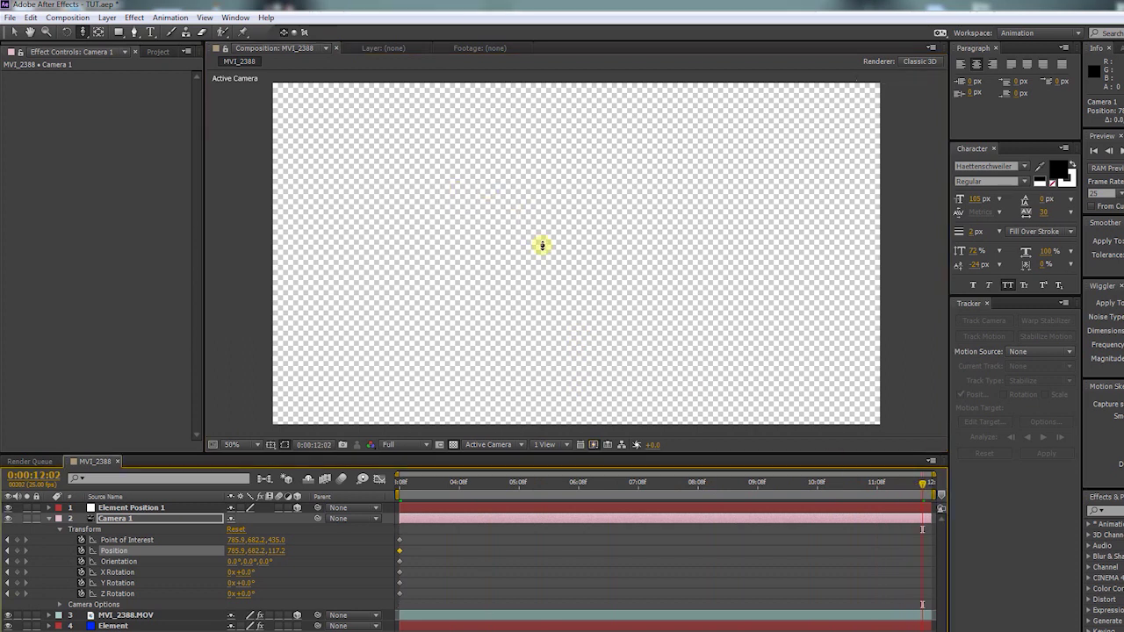
left_click_drag(542, 245, 582, 295)
key("c")
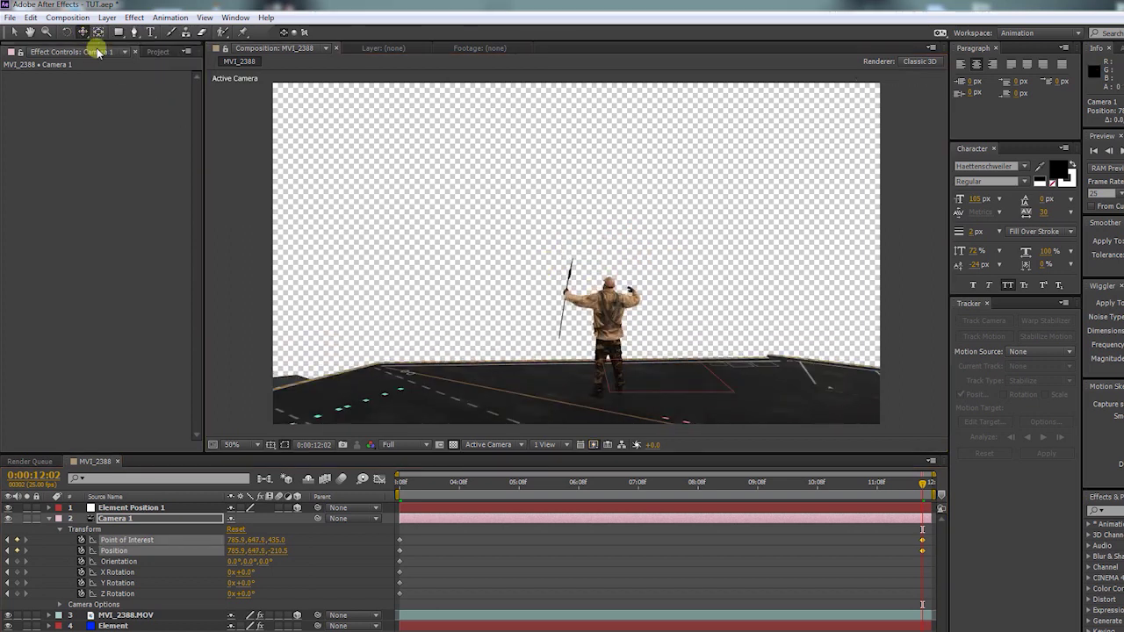
left_click_drag(472, 246, 472, 245)
left_click_drag(82, 31, 91, 56)
left_click_drag(527, 307, 243, 226)
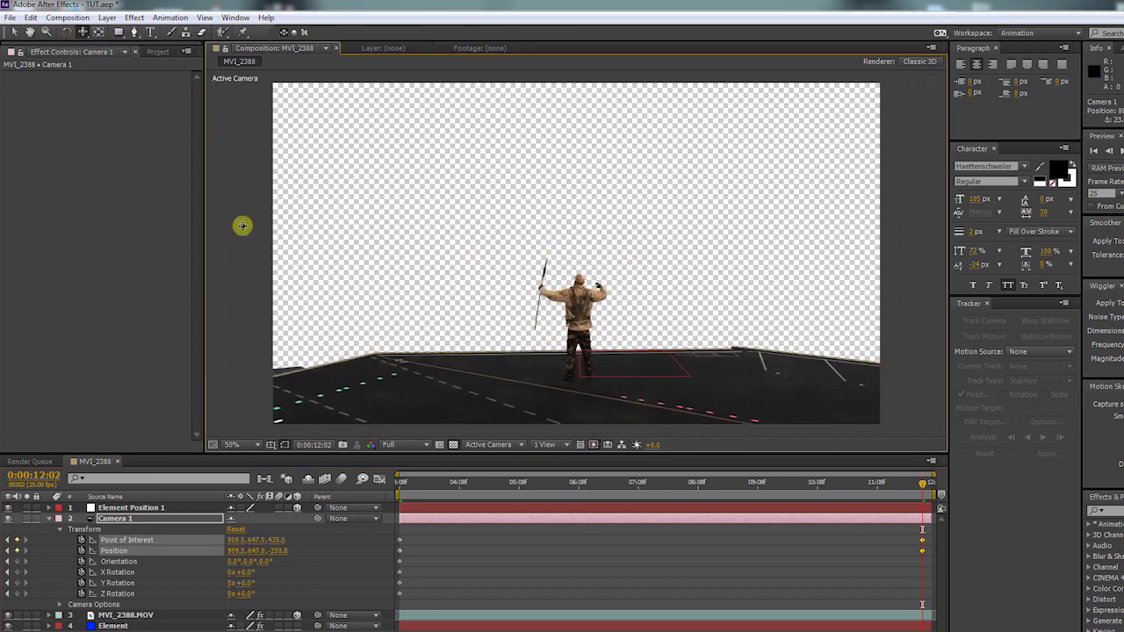
Orbit the camera slightly around the man, preview the move, and select the Element layer.
left_click_drag(82, 32, 90, 43)
left_click_drag(472, 301, 572, 510)
key("KP_0")
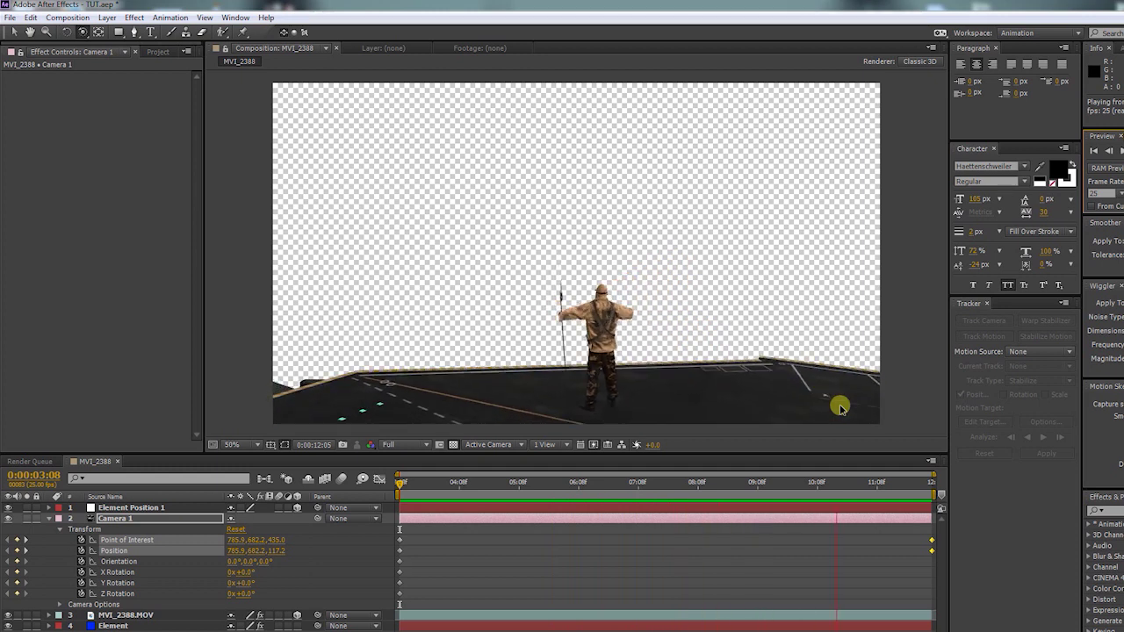
left_click(113, 537)
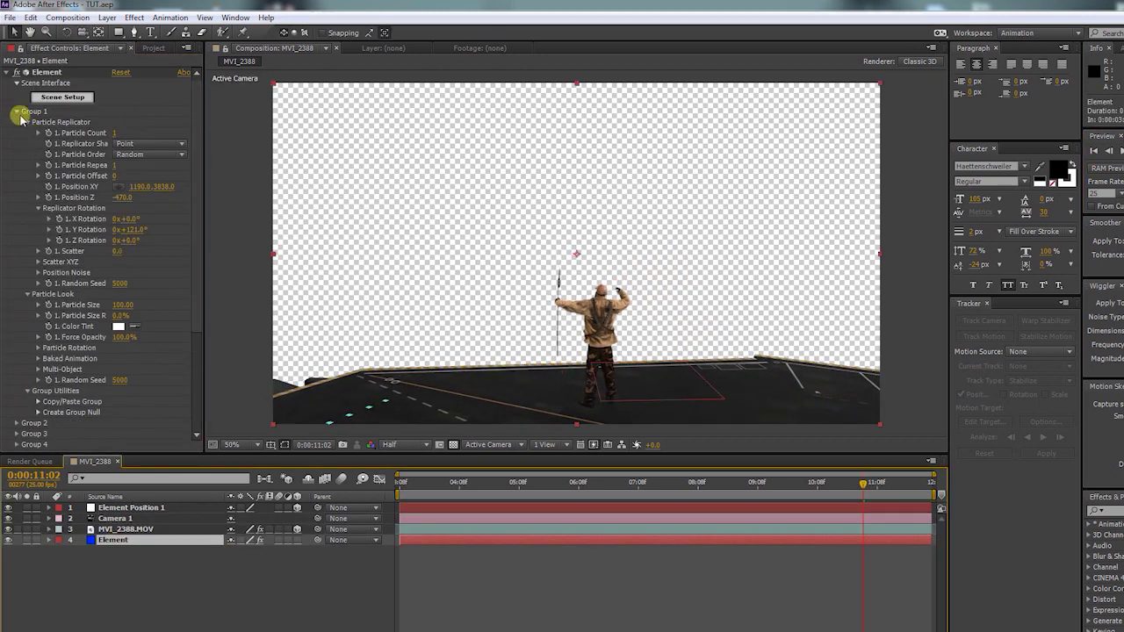
left_click(17, 111)
In Scene Setup, add Building_100 and fb_03 from the Futuristic_Buildings folder to the scene.
left_click(64, 97)
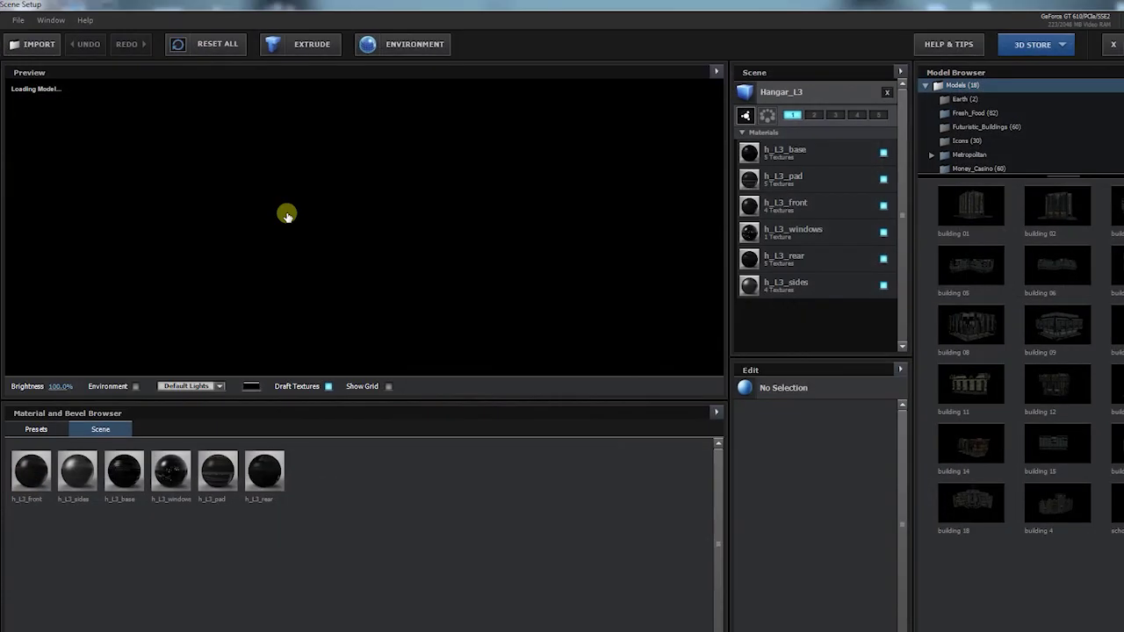
left_click(971, 131)
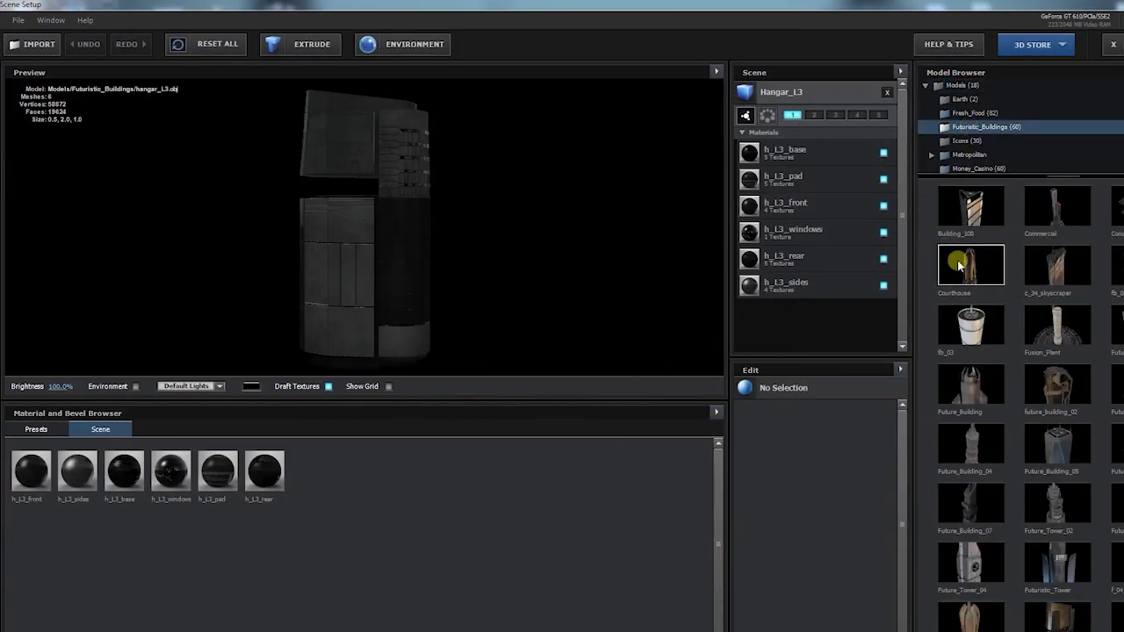
left_click(969, 211)
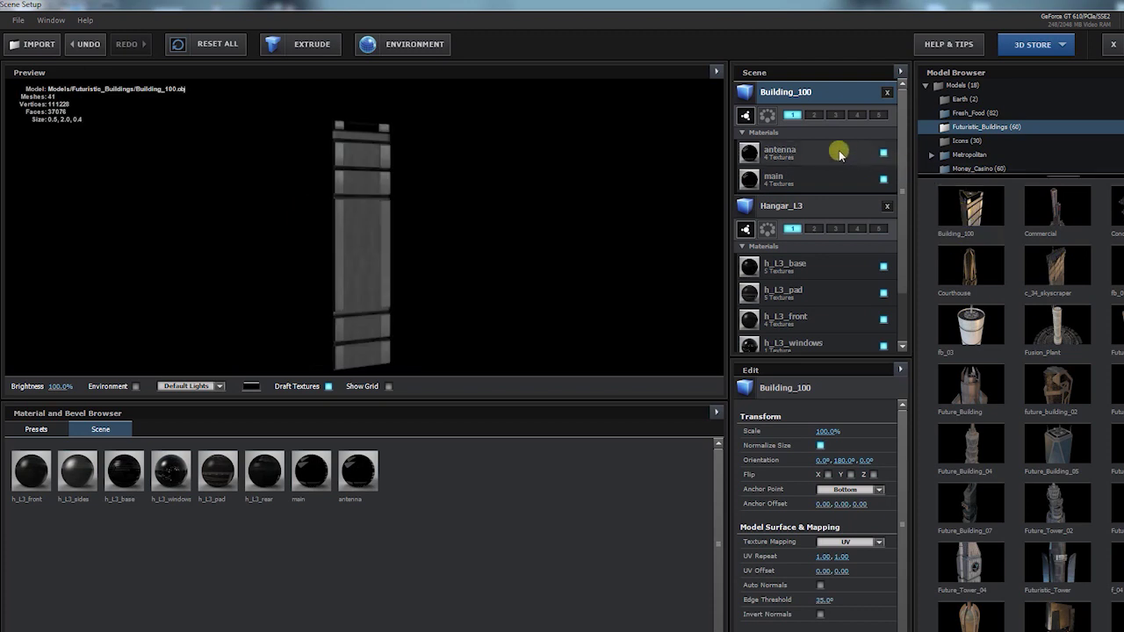
left_click(971, 325)
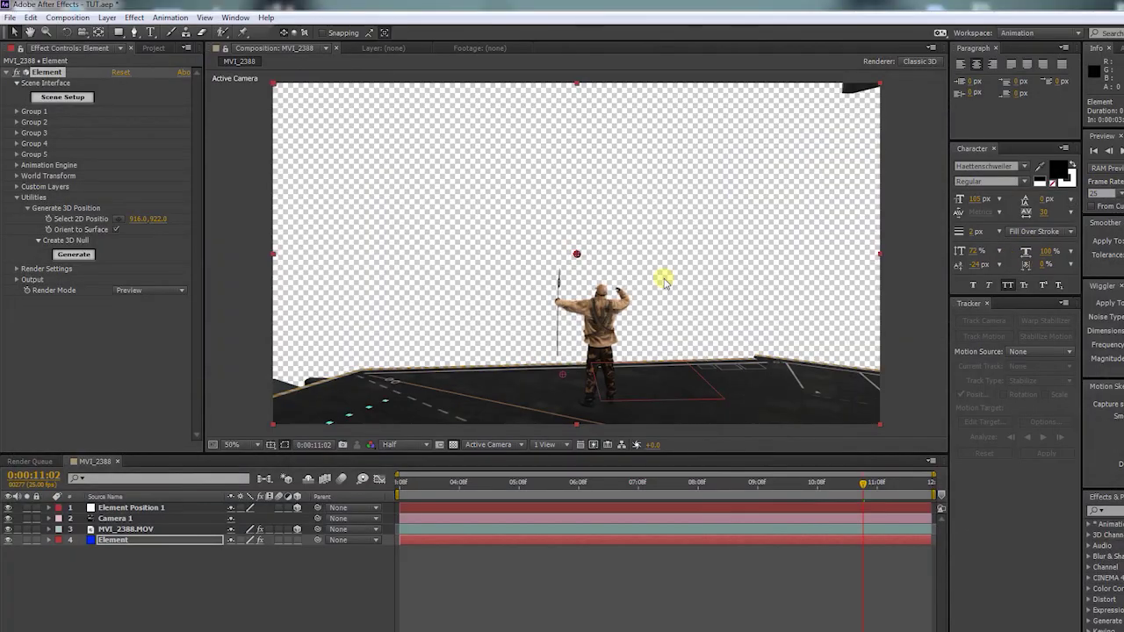
Bring Group 2's building into view and set its Particle Replicator shape to Plane.
left_click(16, 122)
left_click(27, 132)
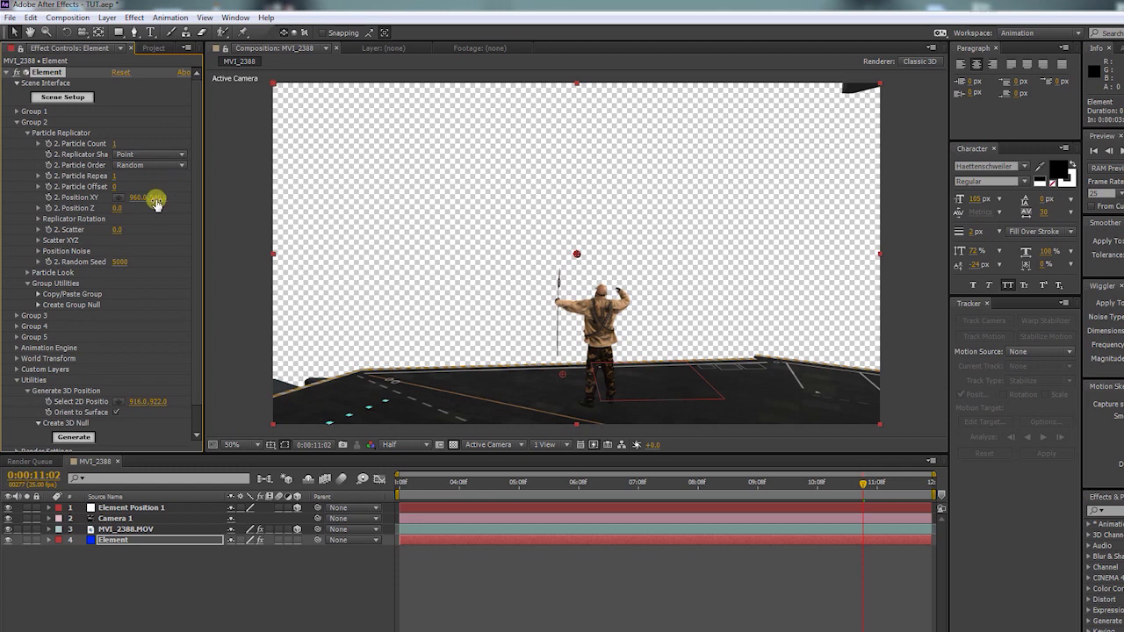
mouse_move(154, 202)
left_mouse_down()
mouse_move(322, 211)
mouse_move(76, 188)
mouse_move(132, 208)
mouse_move(208, 195)
mouse_move(169, 193)
left_mouse_up()
left_click(139, 154)
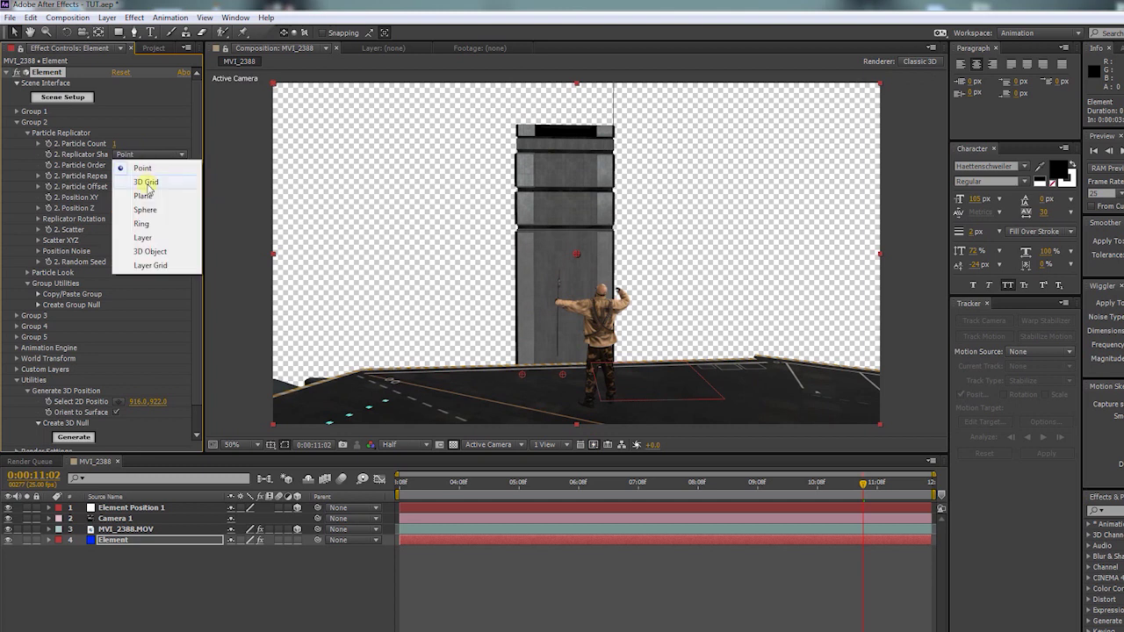
left_click(143, 195)
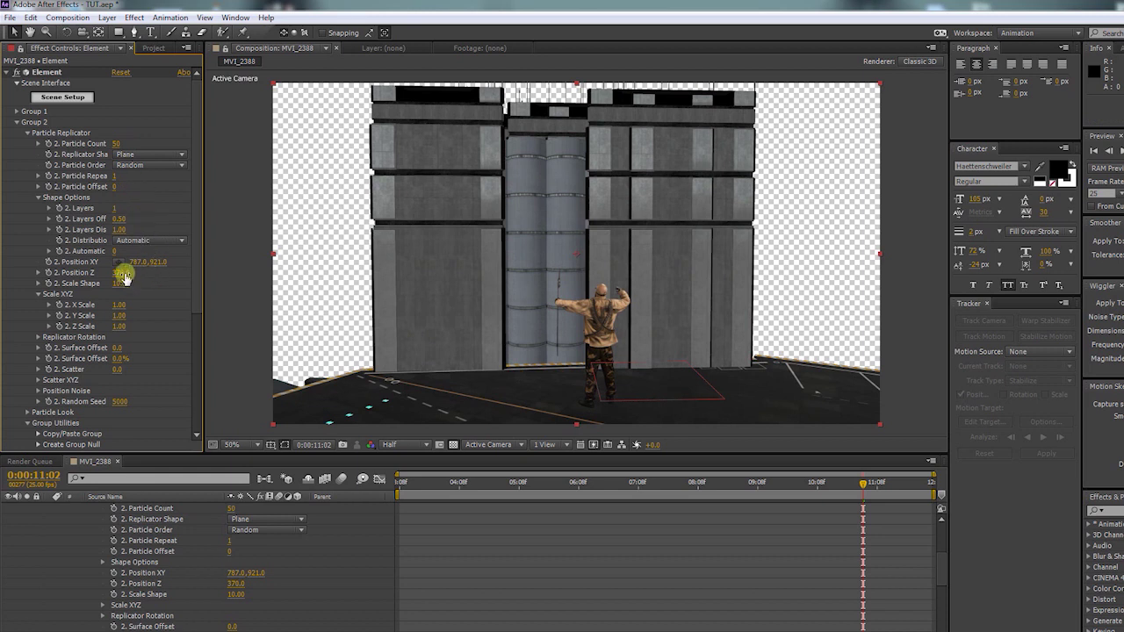
Enlarge the replicated buildings and move them lower and further back, with 80 particles.
left_click_drag(123, 284, 216, 282)
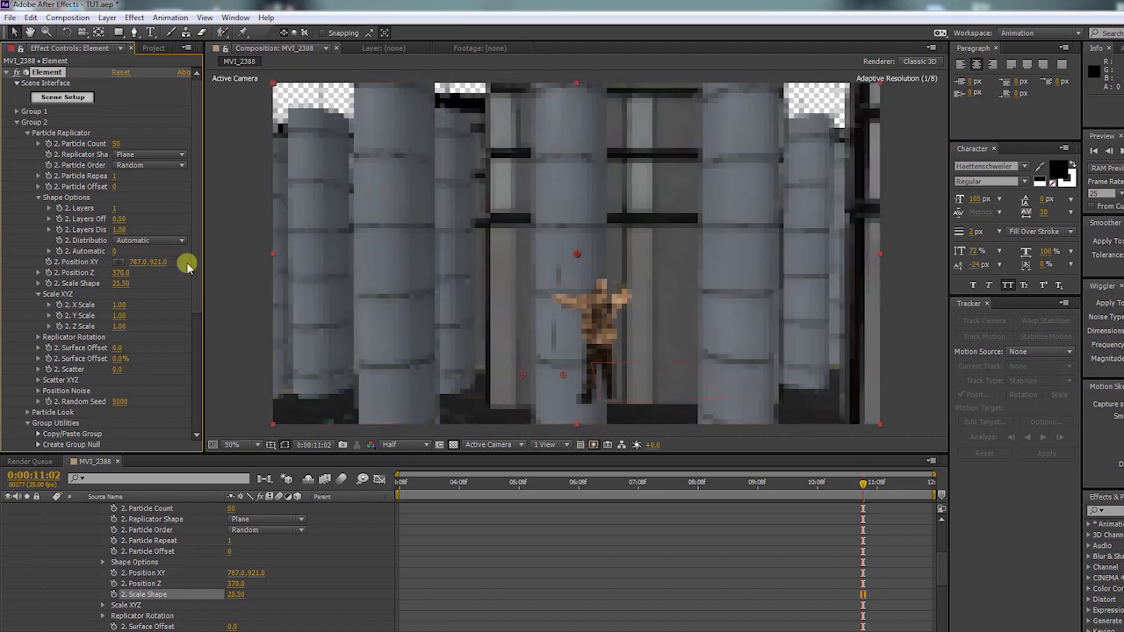
left_click_drag(156, 260, 211, 259)
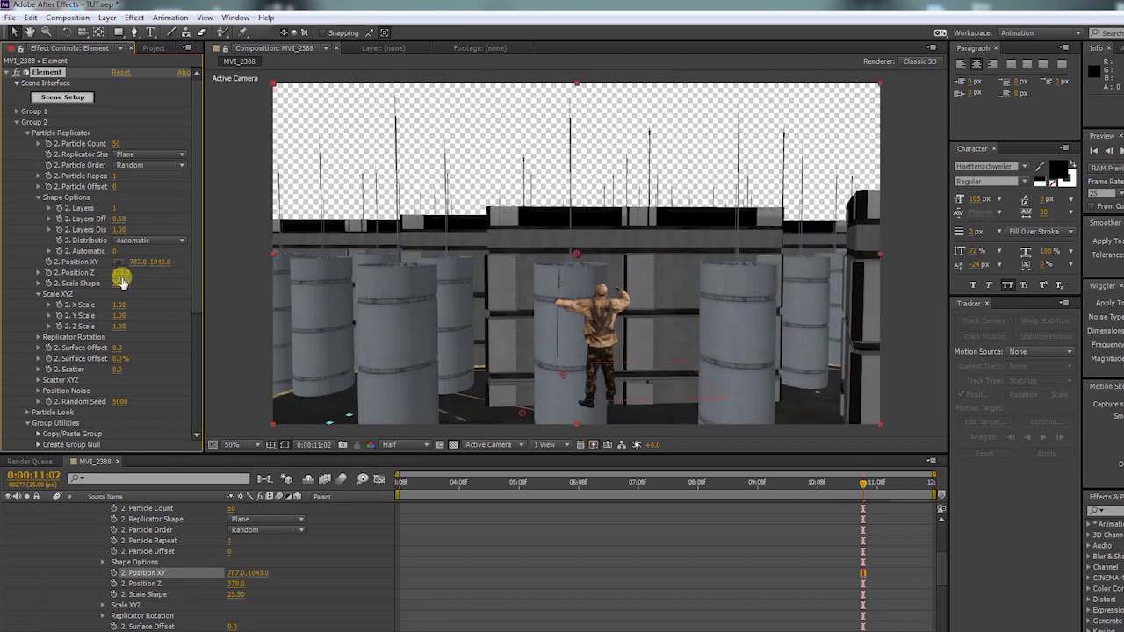
left_click_drag(121, 279, 156, 276)
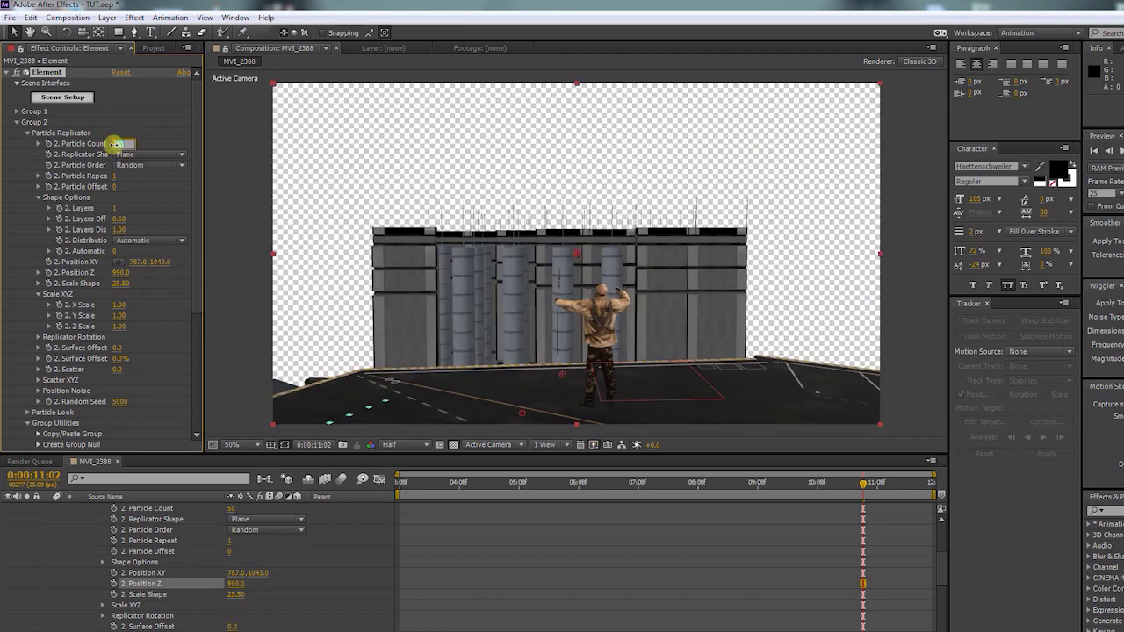
key("Return")
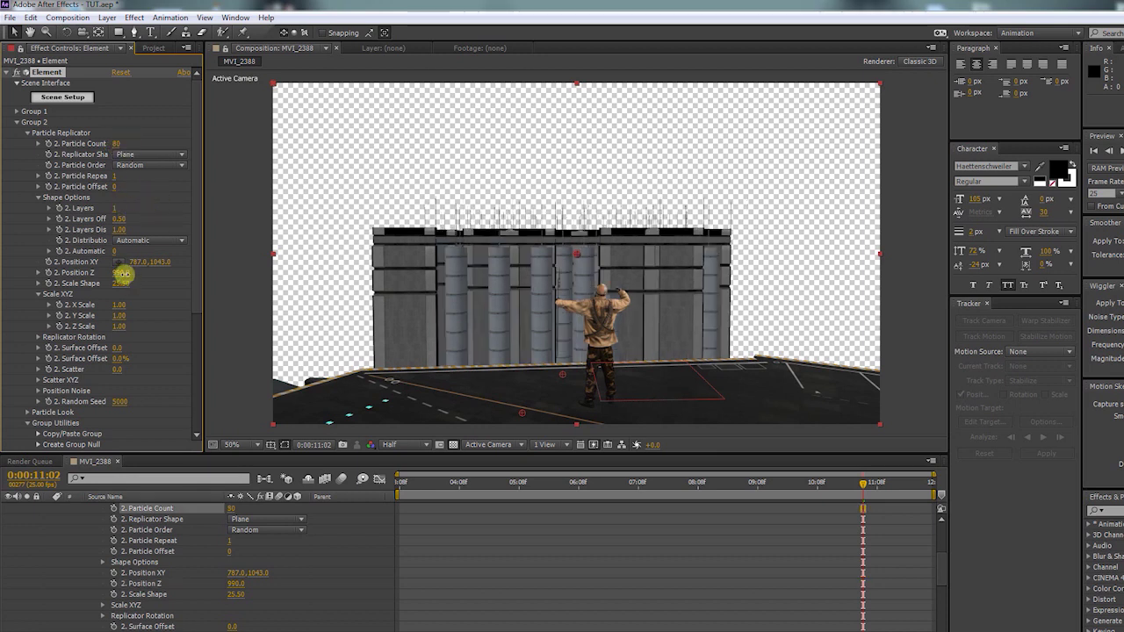
left_click_drag(121, 288, 307, 274)
left_click_drag(161, 268, 252, 262)
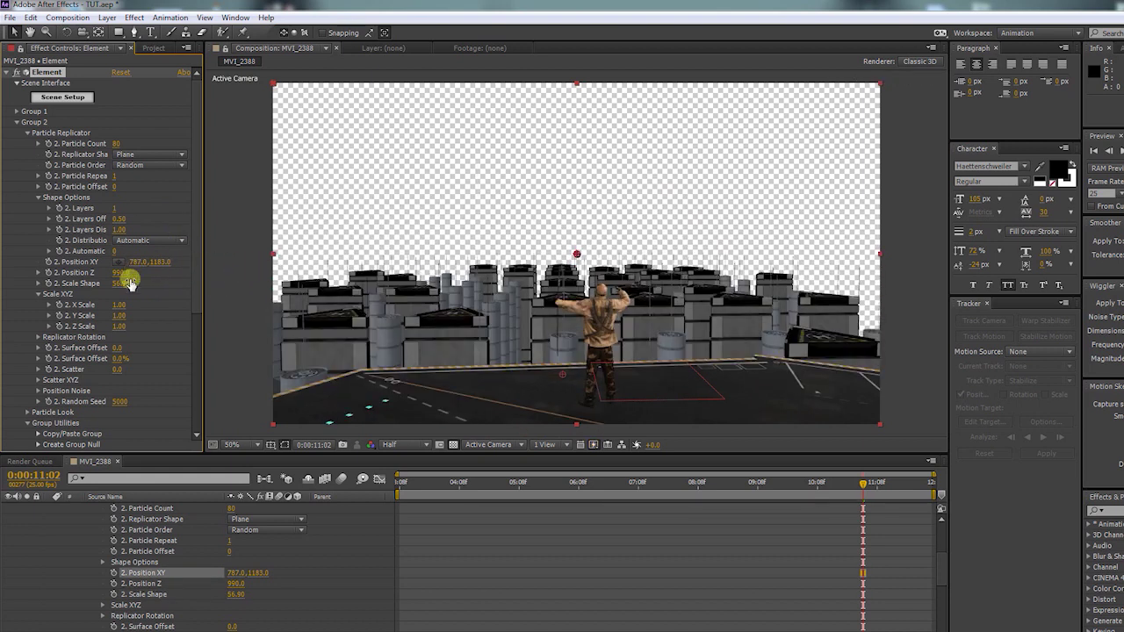
Rotate the building field to 13° on Y, set Particle Count 100 and Position Z 1070.
left_click(38, 337)
left_click_drag(123, 358, 141, 359)
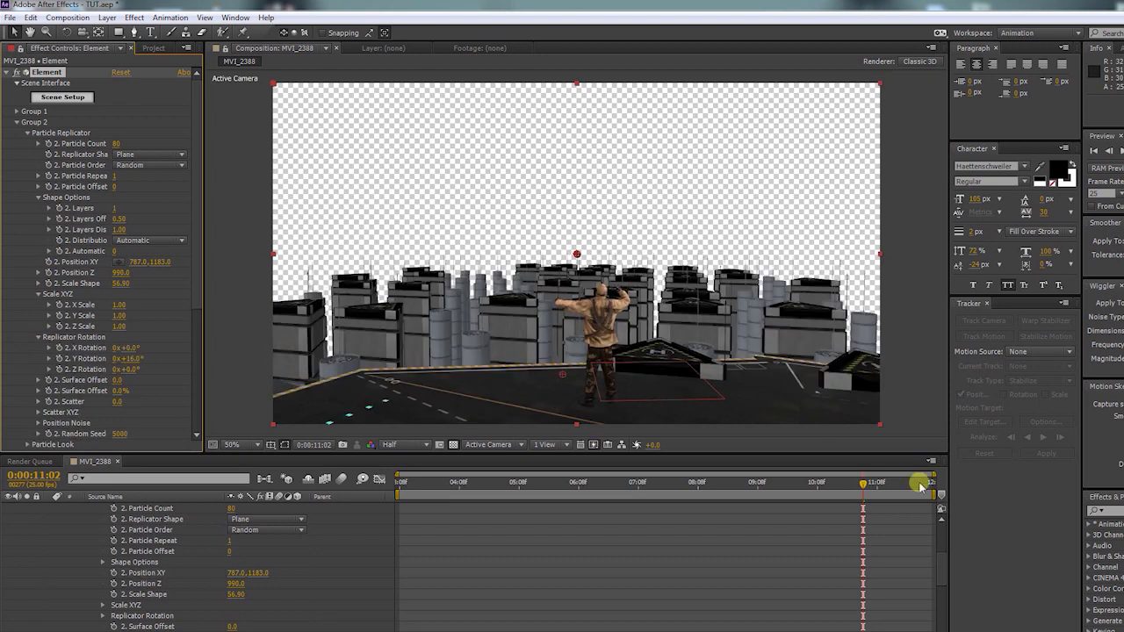
left_click_drag(920, 484, 606, 484)
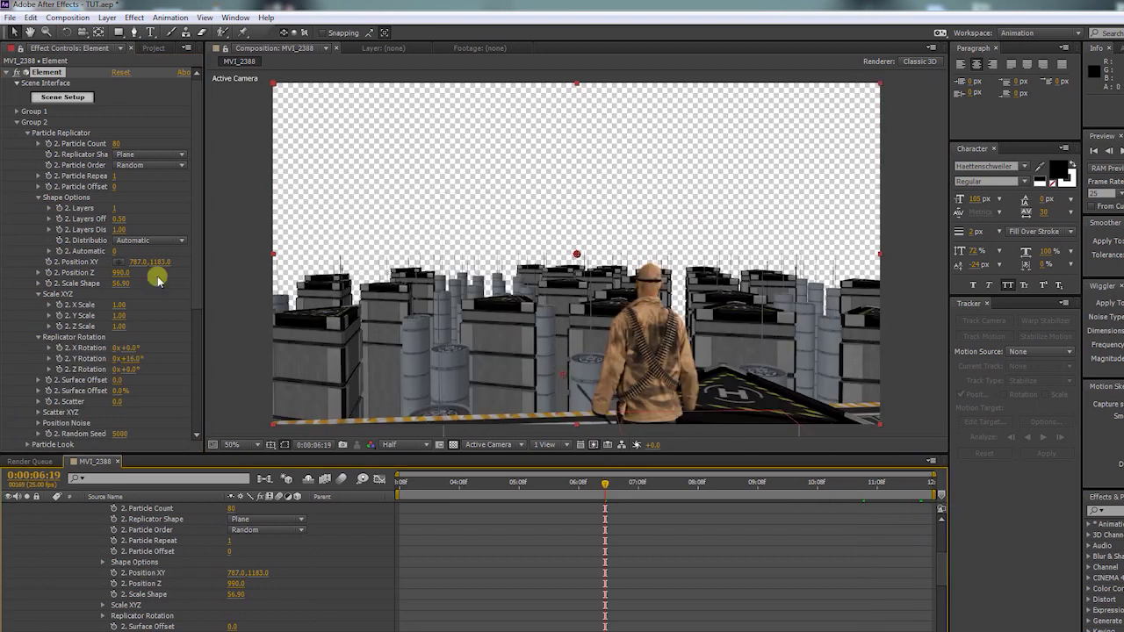
left_click(117, 143)
type("100")
key("Return")
left_click_drag(117, 275, 154, 272)
left_click(629, 486)
left_click_drag(629, 486, 702, 486)
left_click_drag(144, 359, 141, 359)
Set Group 2's Particle Size Random to 20% and raise the buildings to Position XY 787, 1139.
scroll(145, 301, "down", 4)
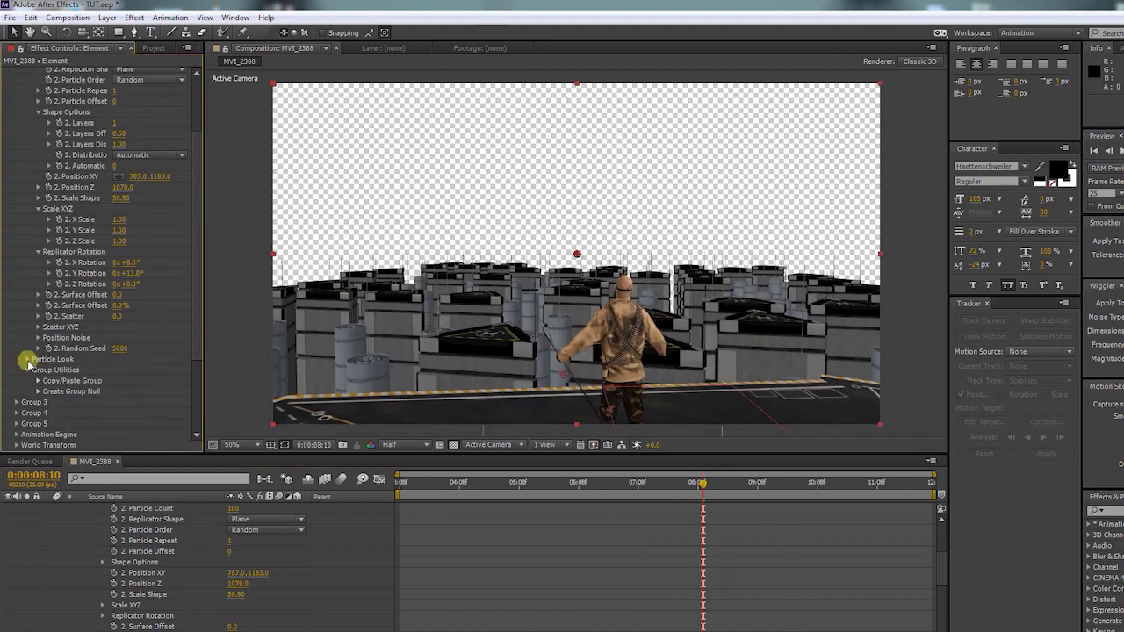
left_click(29, 359)
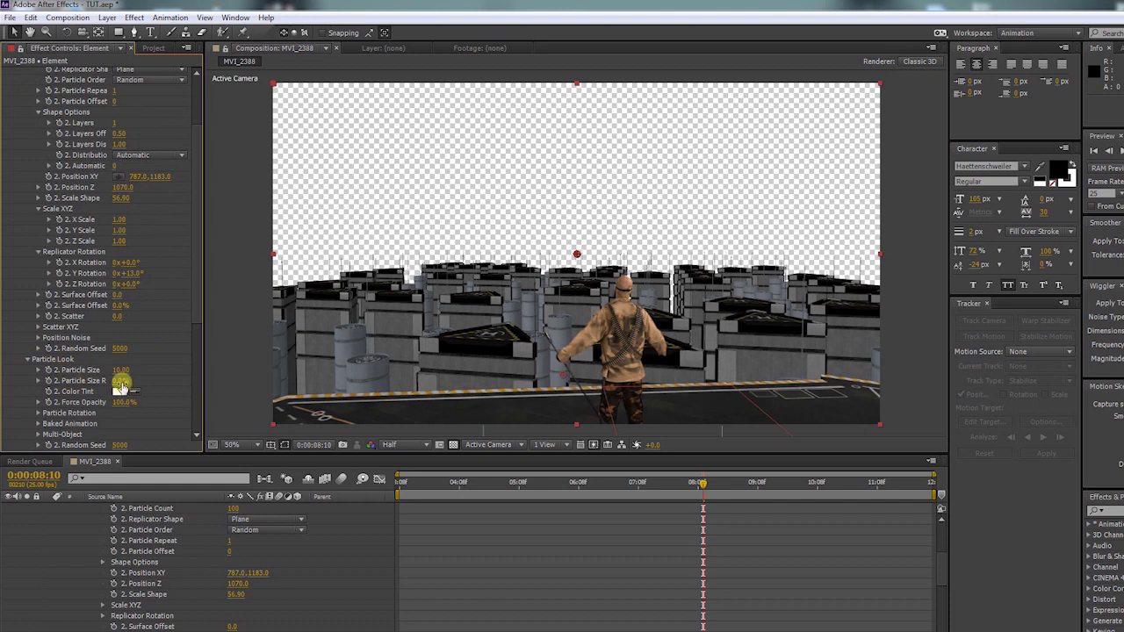
left_click_drag(123, 380, 127, 383)
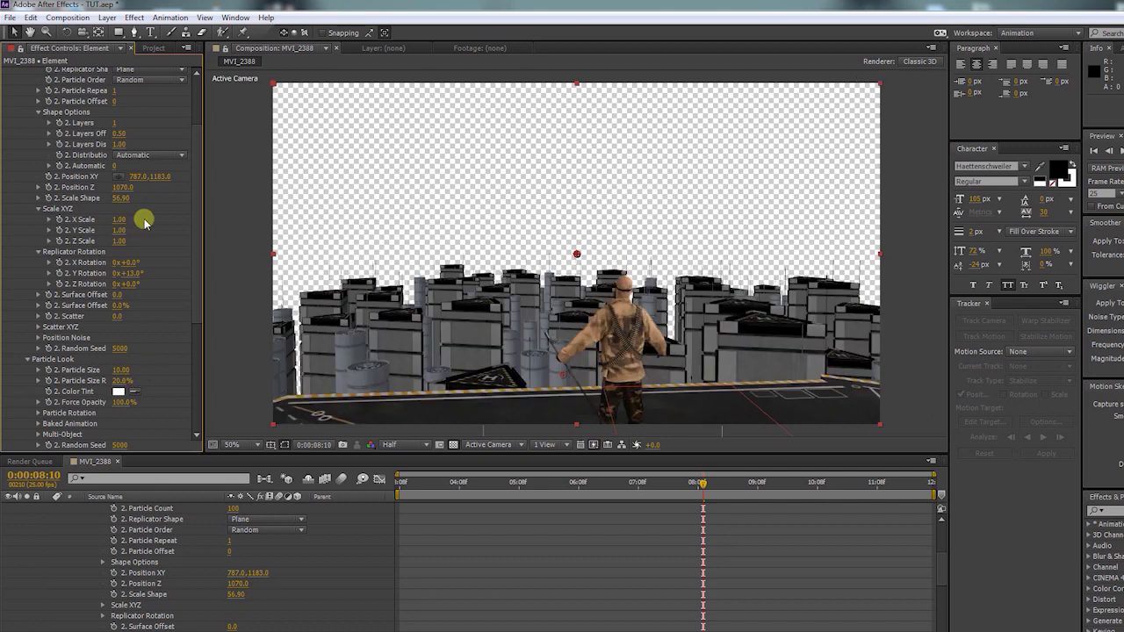
left_click(159, 175)
left_click_drag(159, 175, 129, 180)
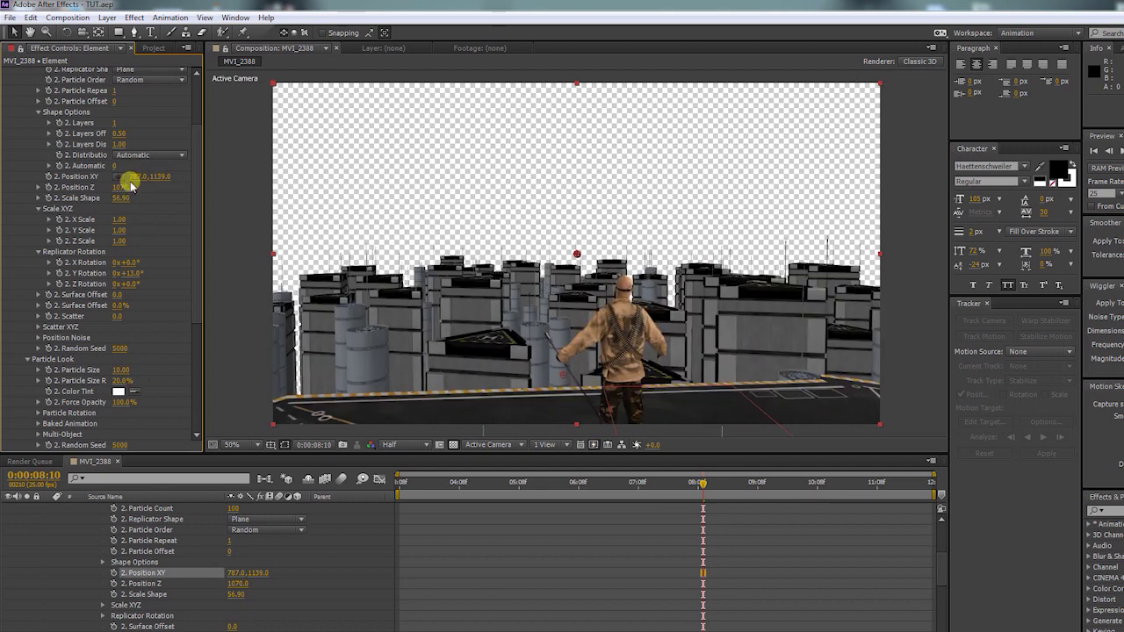
Collapse the Element layer's effect properties and deselect the layer.
scroll(175, 512, "up", 5)
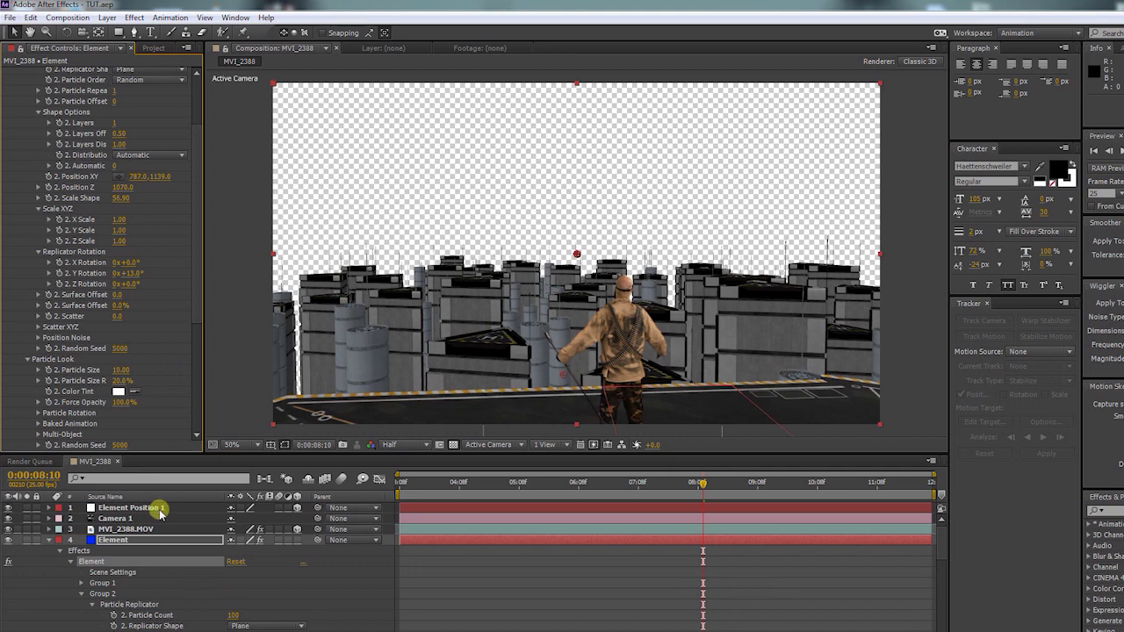
left_click(48, 541)
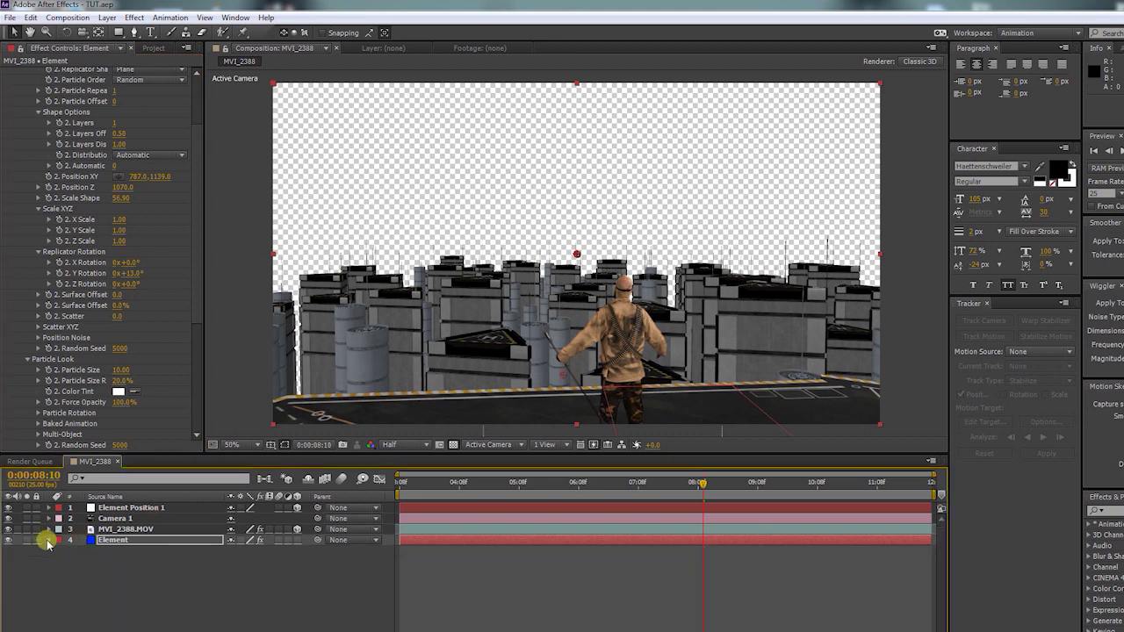
left_click(121, 574)
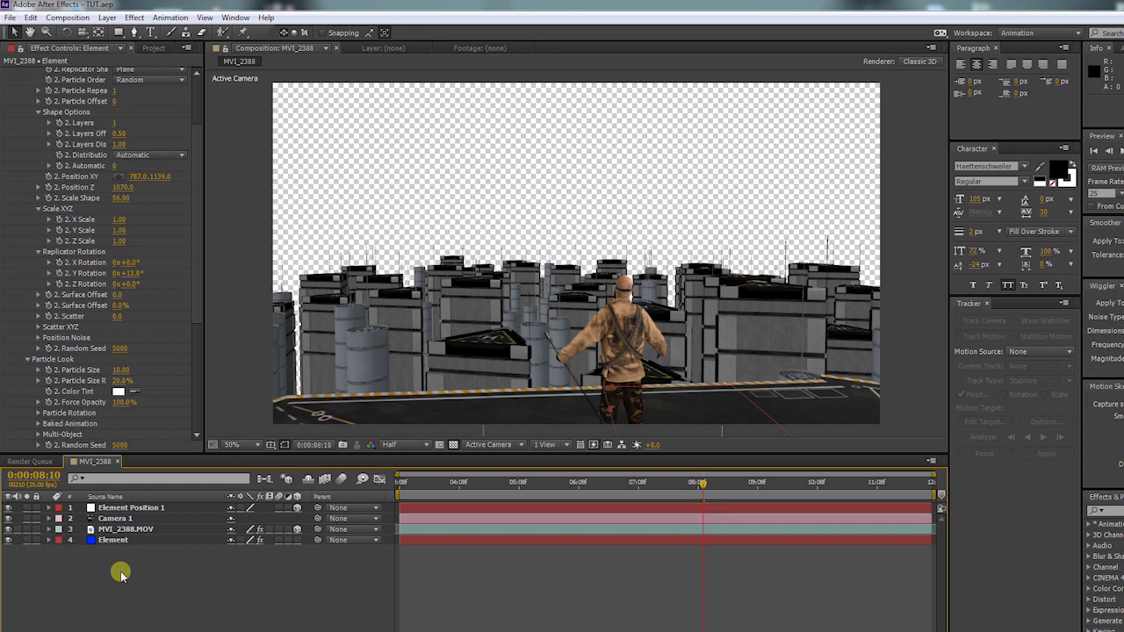
Import gold_skyline.jpg, add it to the composition, and make it a 3D layer.
left_click(153, 47)
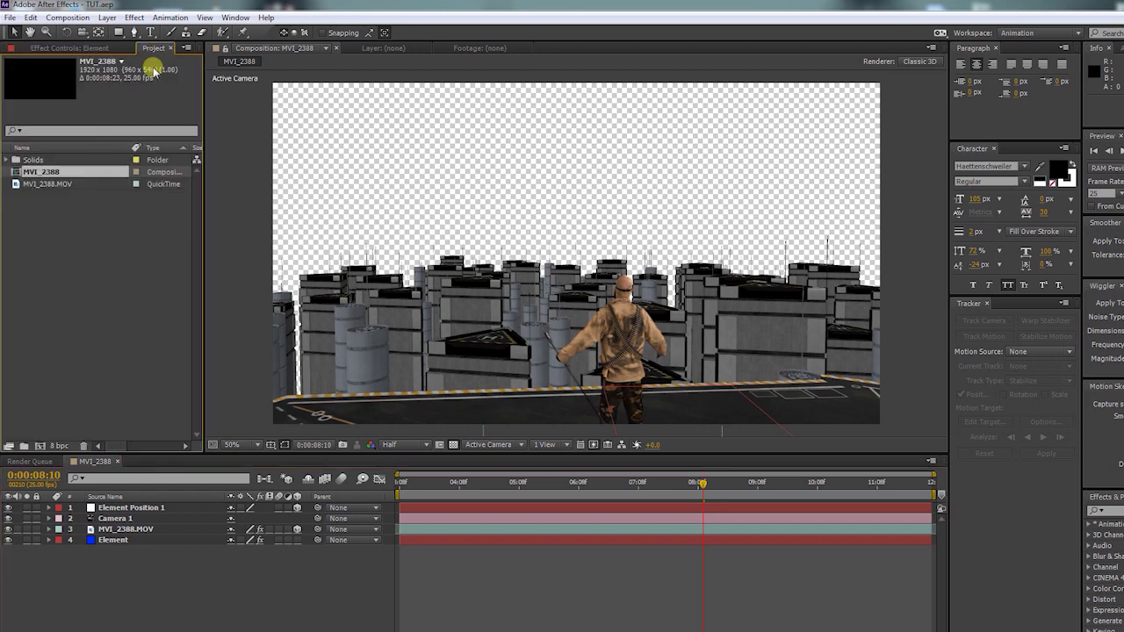
right_click(57, 296)
mouse_move(99, 356)
left_click(240, 356)
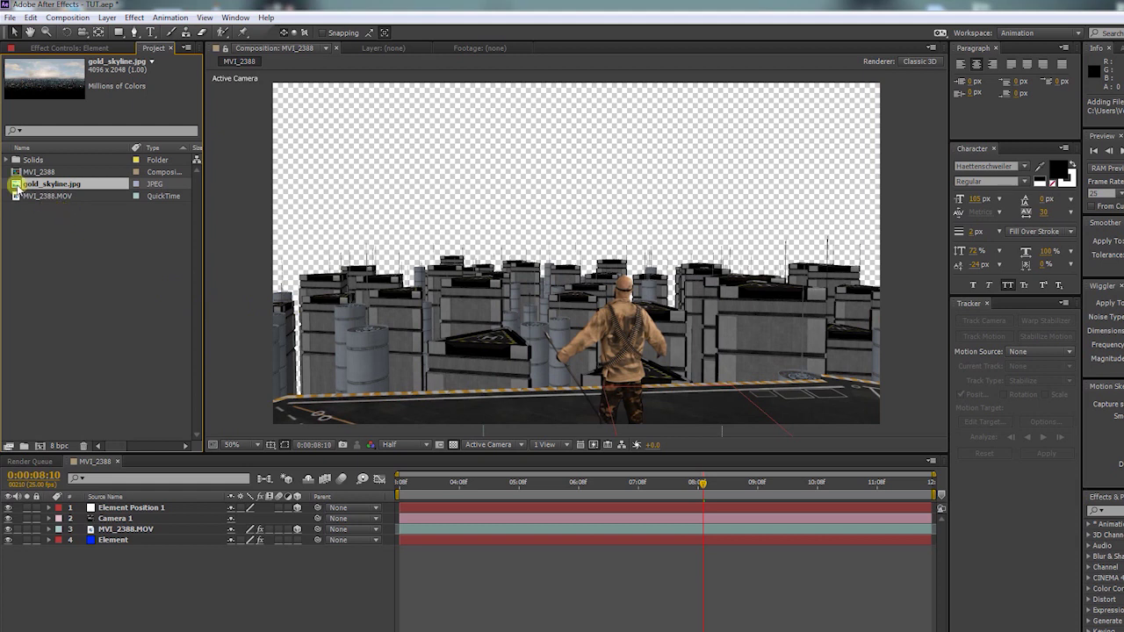
left_click_drag(16, 186, 74, 553)
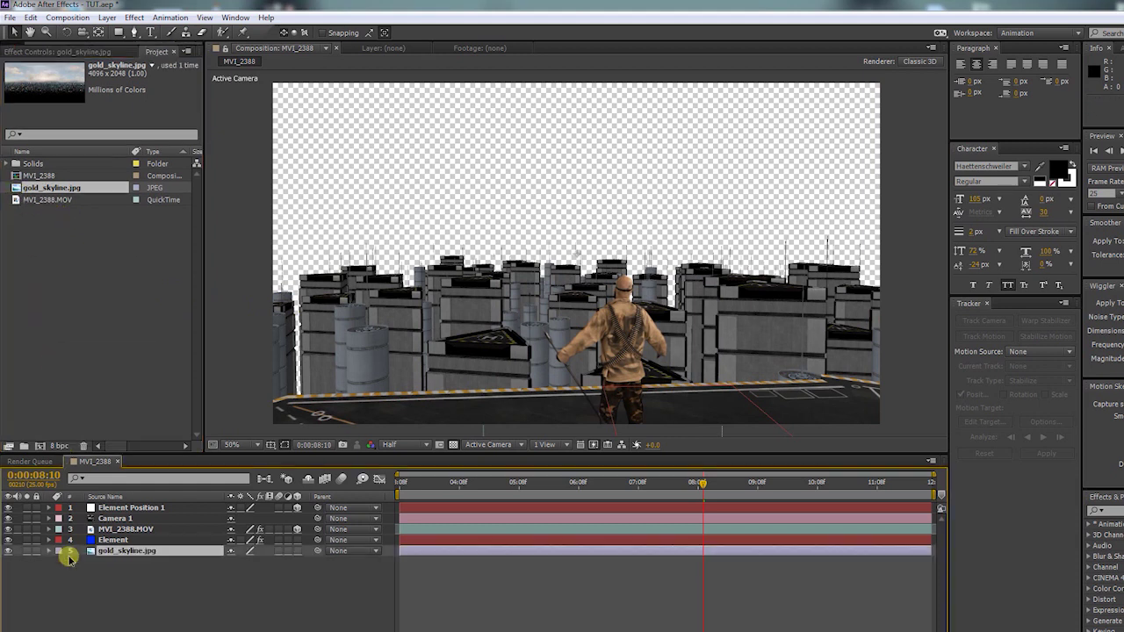
left_click(297, 551)
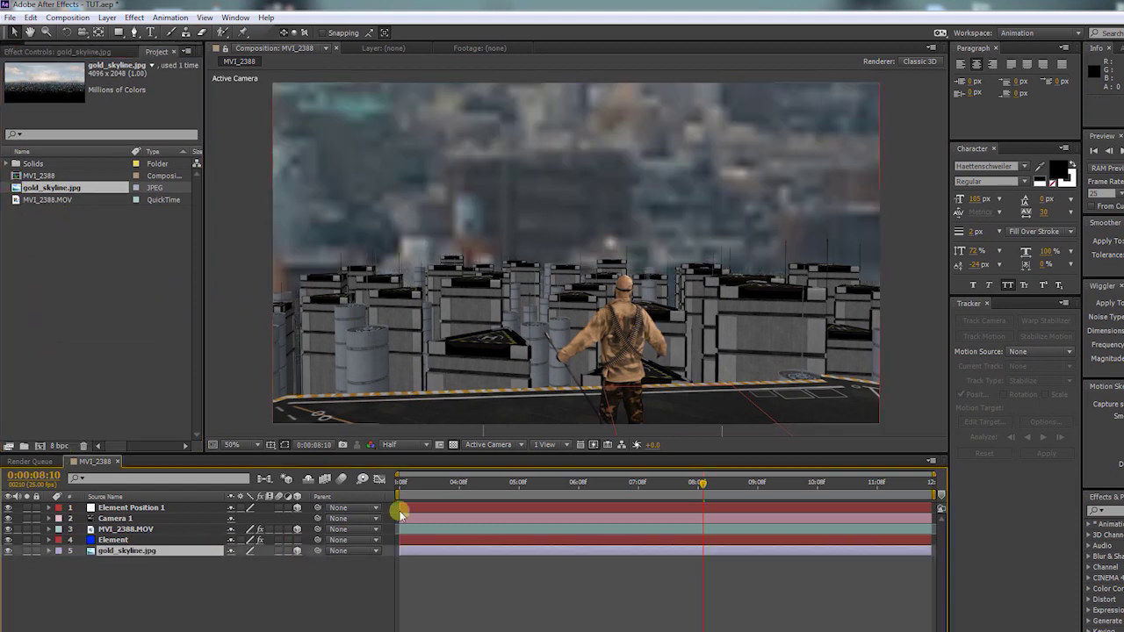
Scale the skyline up to fill the frame and lower it behind the rooftops.
key("comma")
key("comma")
key("comma")
key("comma")
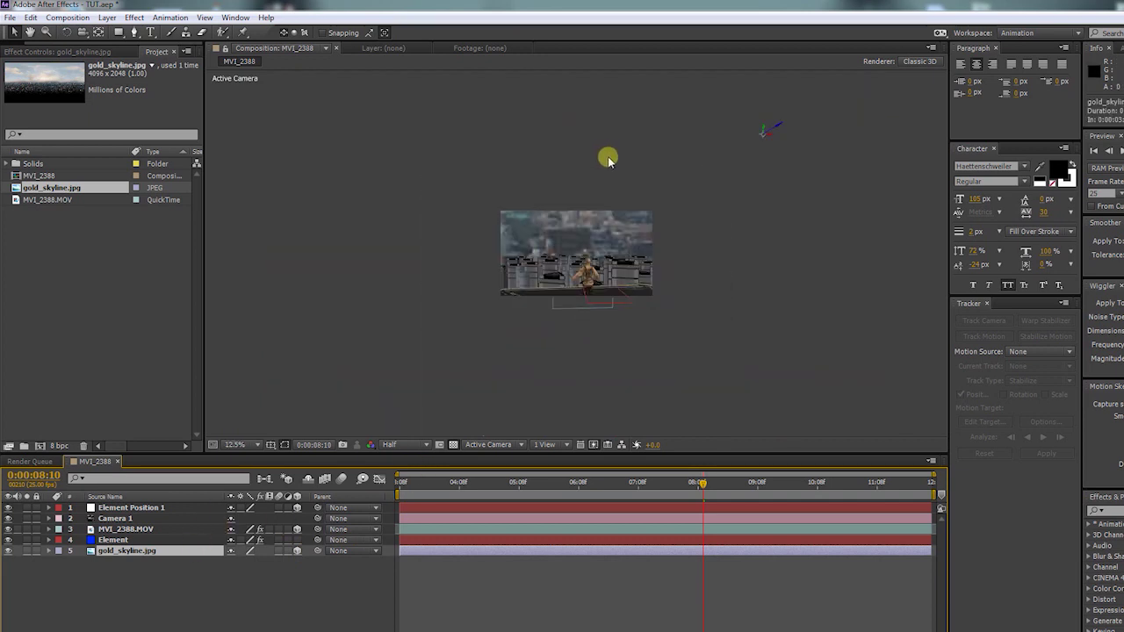
left_click_drag(781, 128, 754, 146)
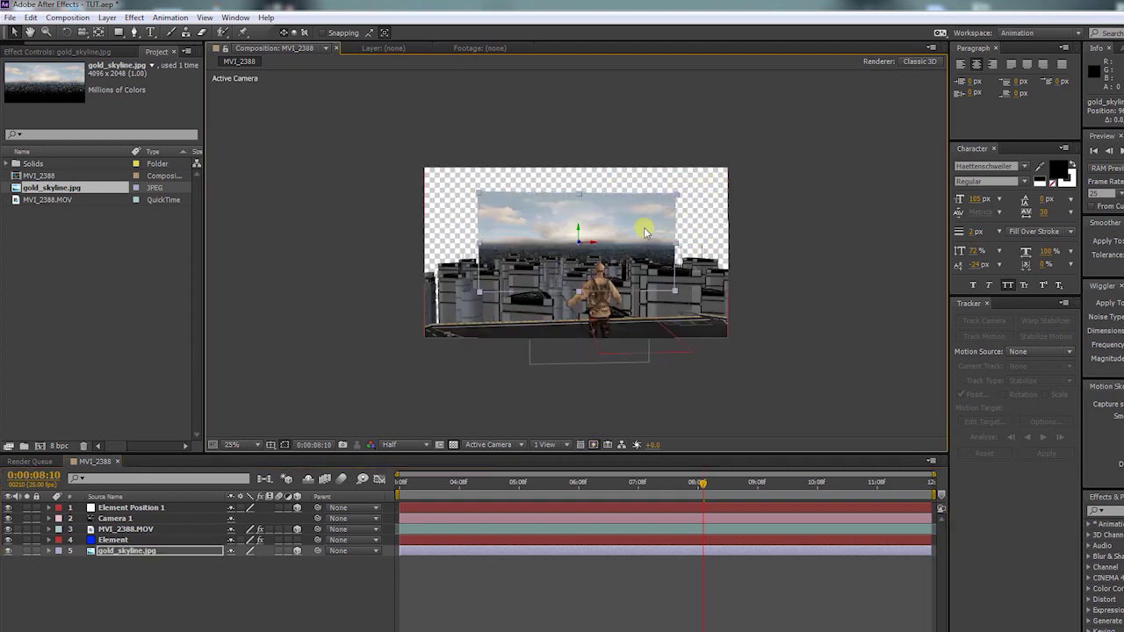
key("period")
left_click_drag(775, 236, 956, 234)
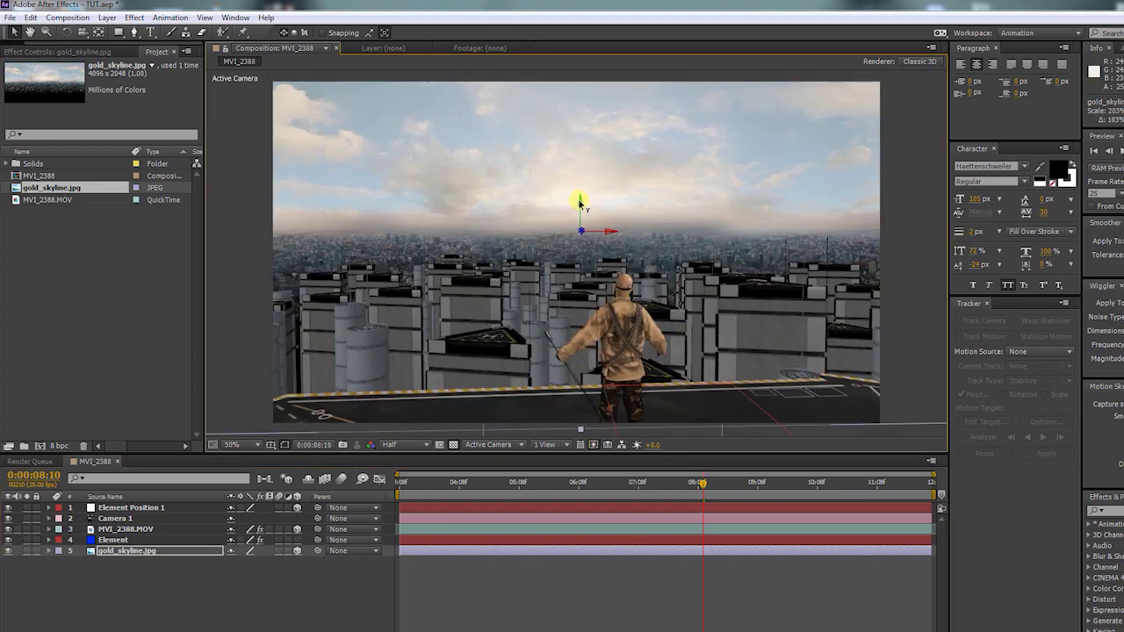
mouse_move(580, 202)
left_mouse_down()
mouse_move(579, 213)
mouse_move(596, 209)
left_mouse_up()
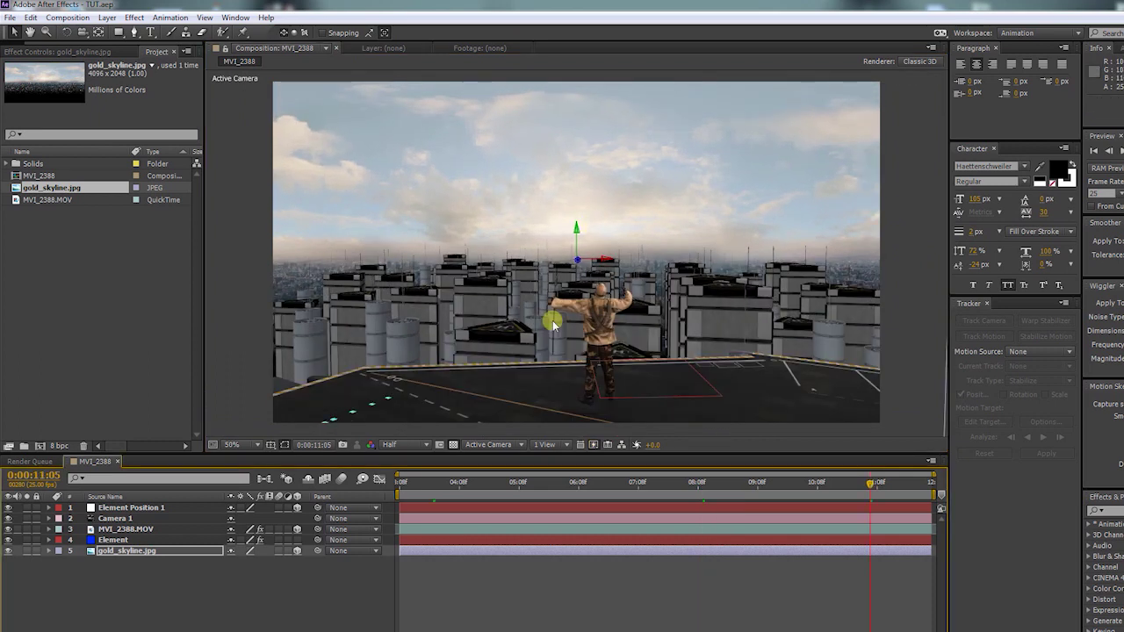
Create a new solid layer named Flare.
left_click(107, 18)
mouse_move(122, 33)
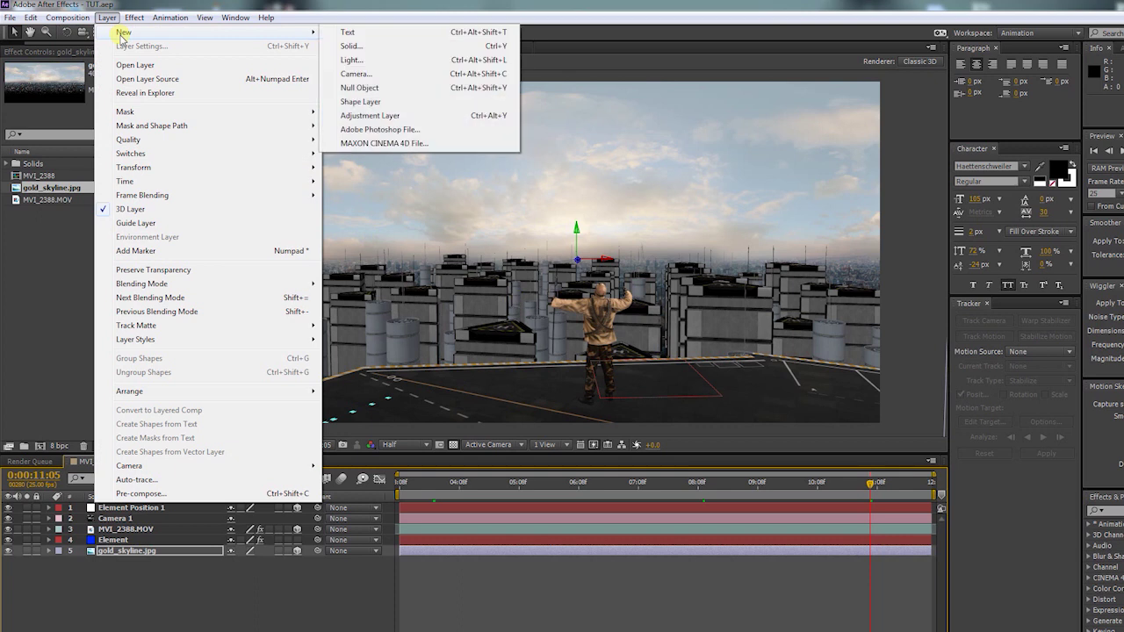
left_click(356, 50)
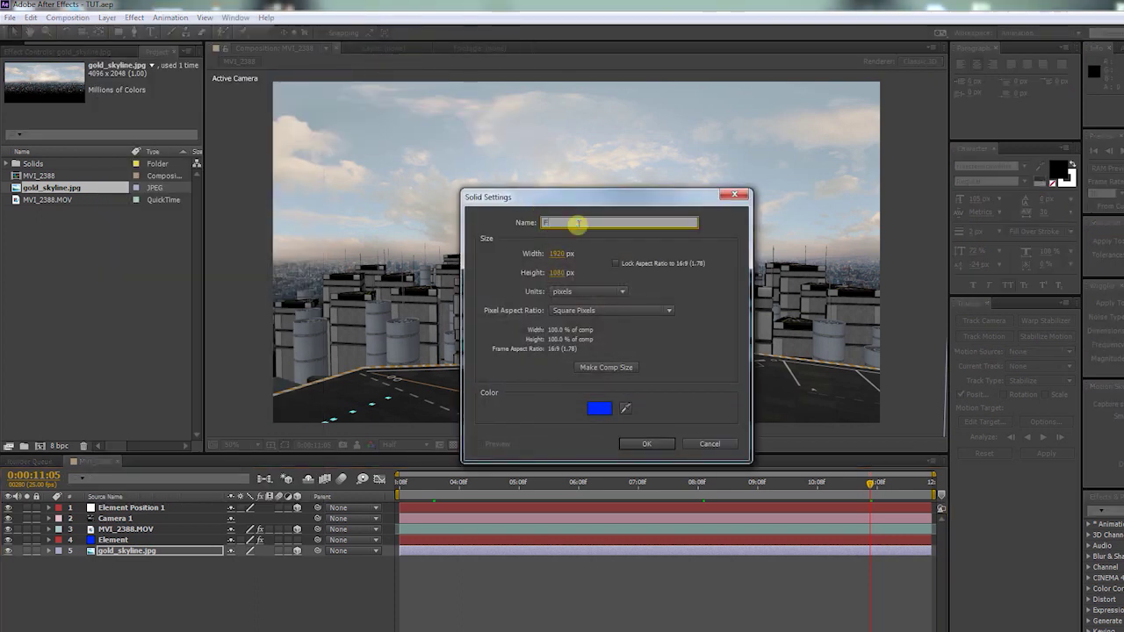
type("Flare")
key("Return")
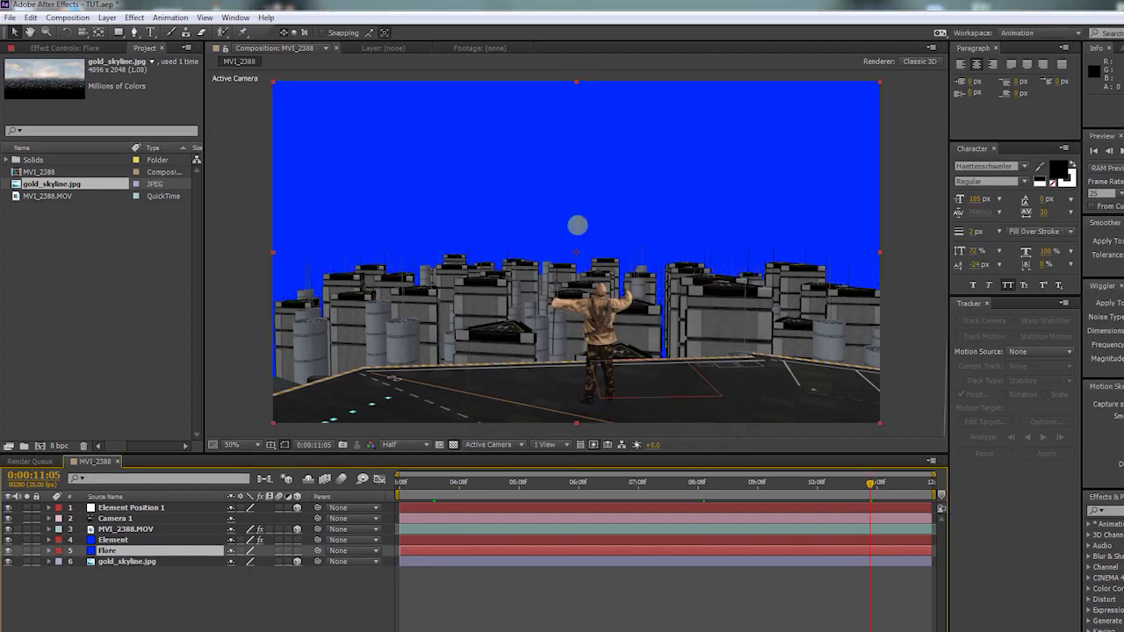
Apply Video Copilot's Optical Flares effect to the Flare solid.
left_click(135, 17)
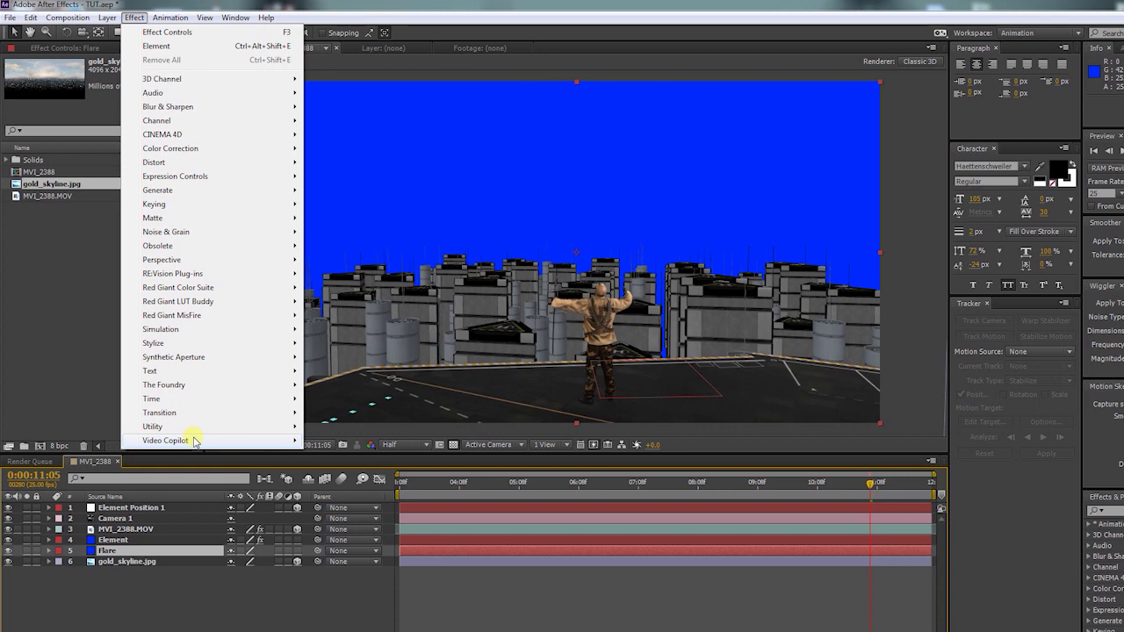
mouse_move(194, 442)
left_click(352, 453)
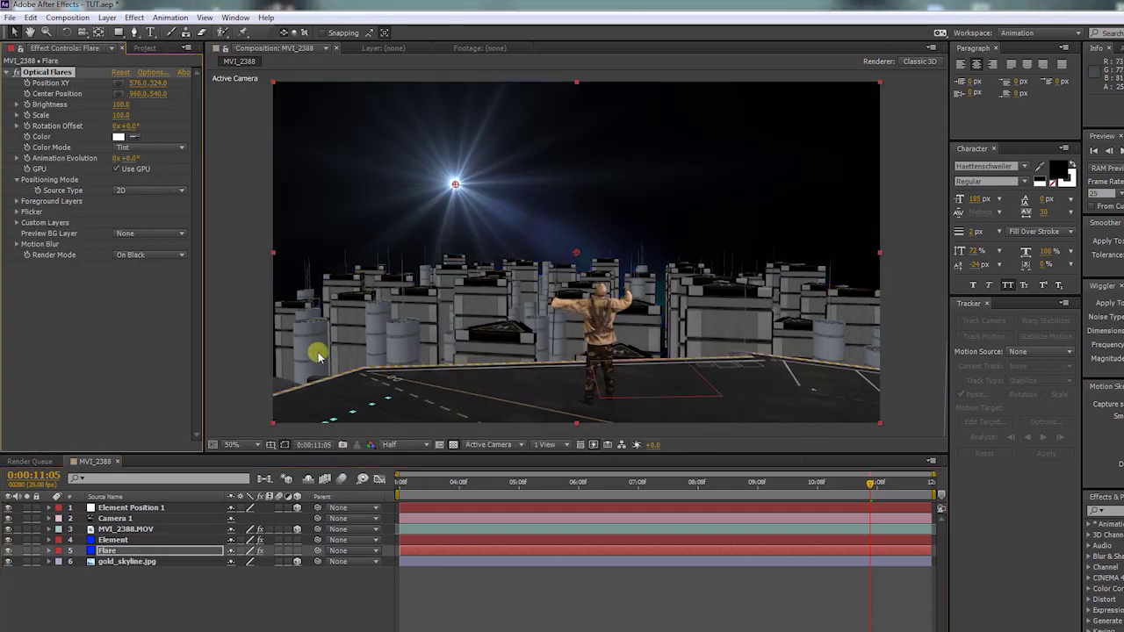
Load the Blue Digital preset in Optical Flares' options.
left_click(151, 72)
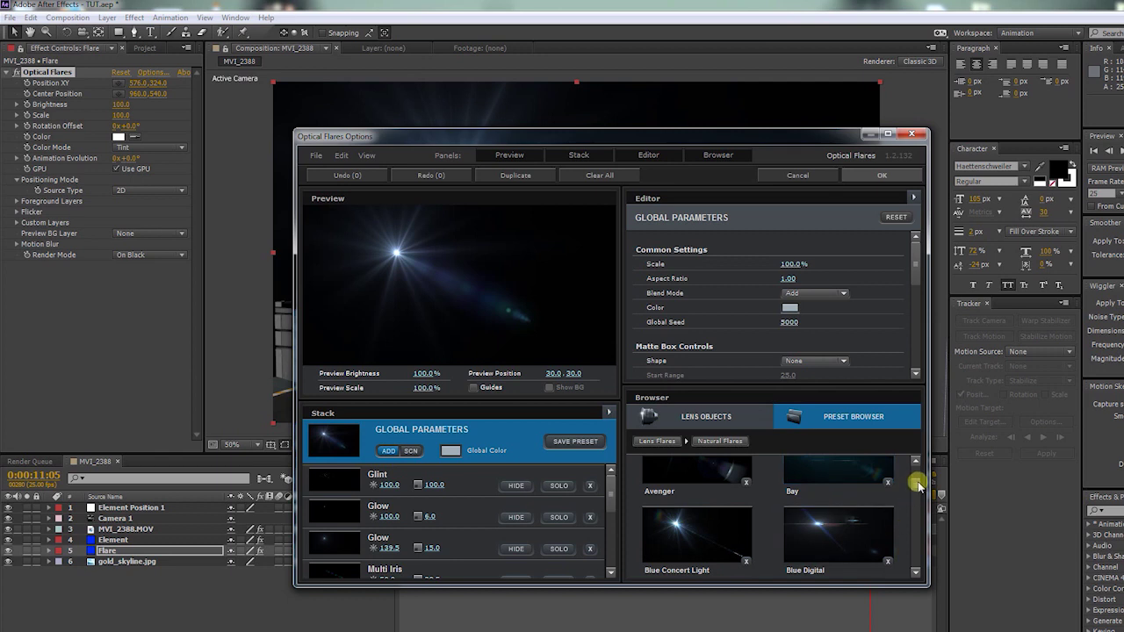
scroll(919, 484, "down", 1)
left_click(845, 479)
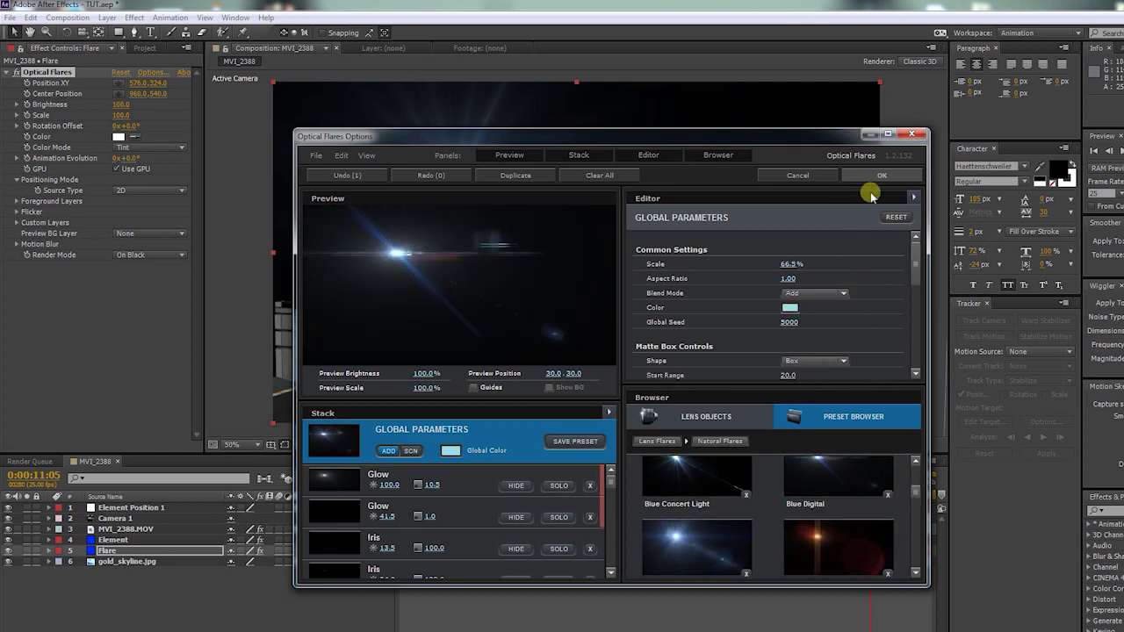
left_click(880, 176)
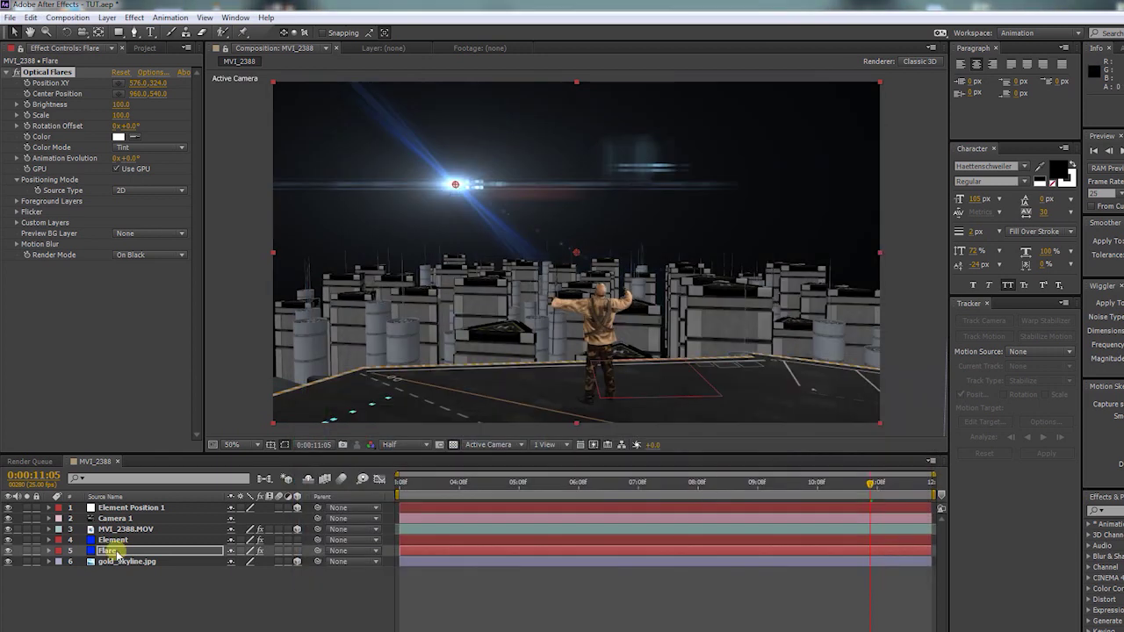
Set the Flare layer's blending mode to Add.
key("F4")
left_click(249, 553)
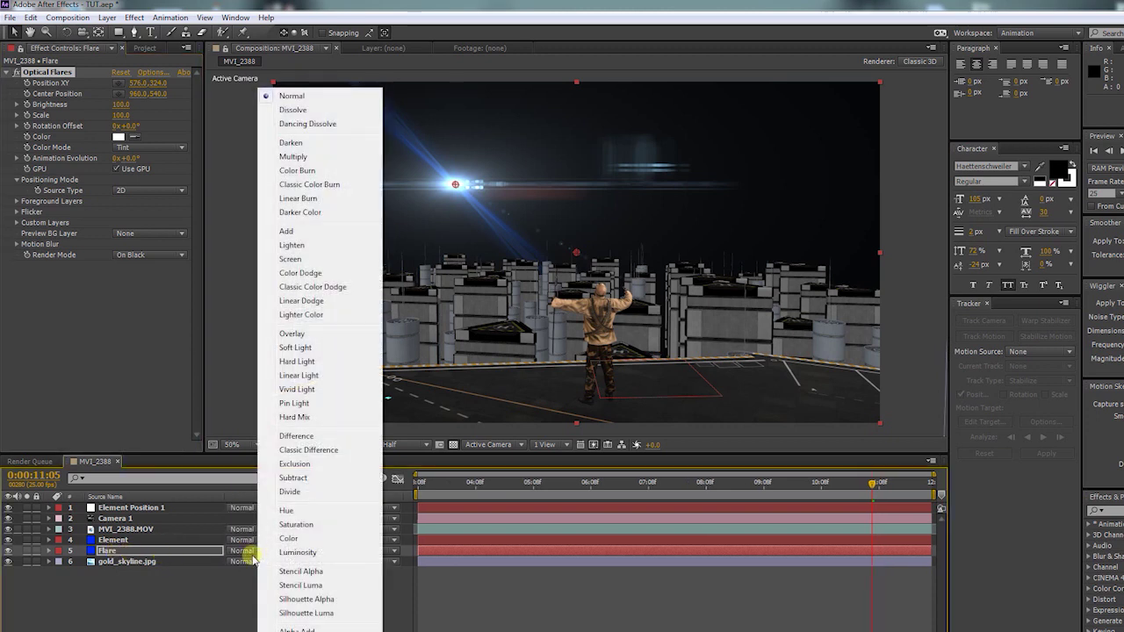
left_click(286, 231)
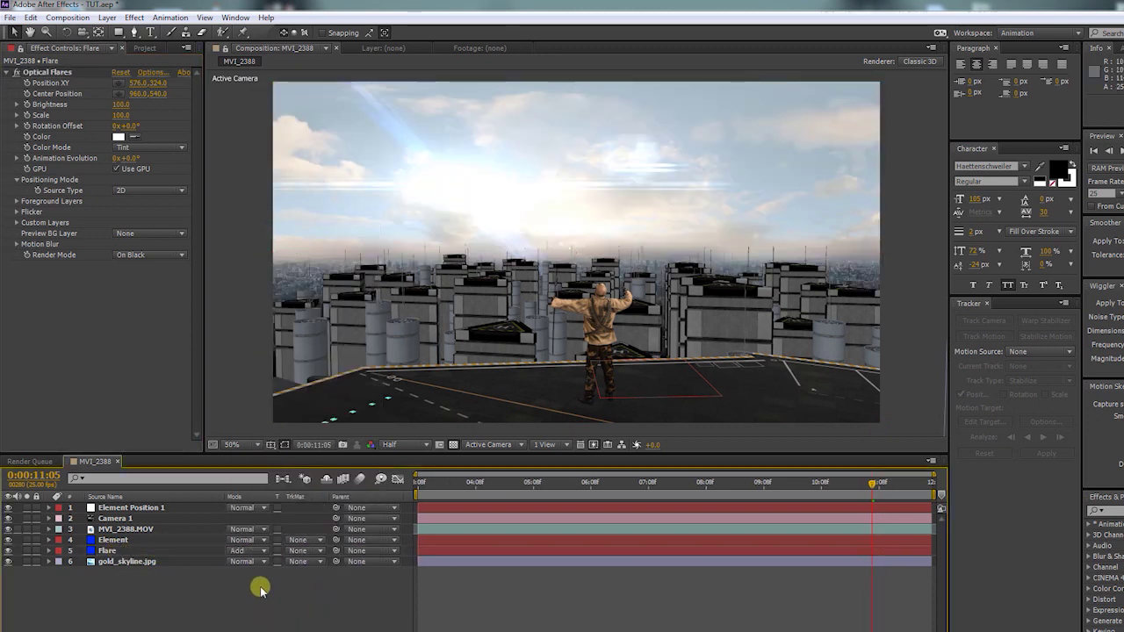
Set the Optical Flares Source Type to 3D.
left_click(127, 191)
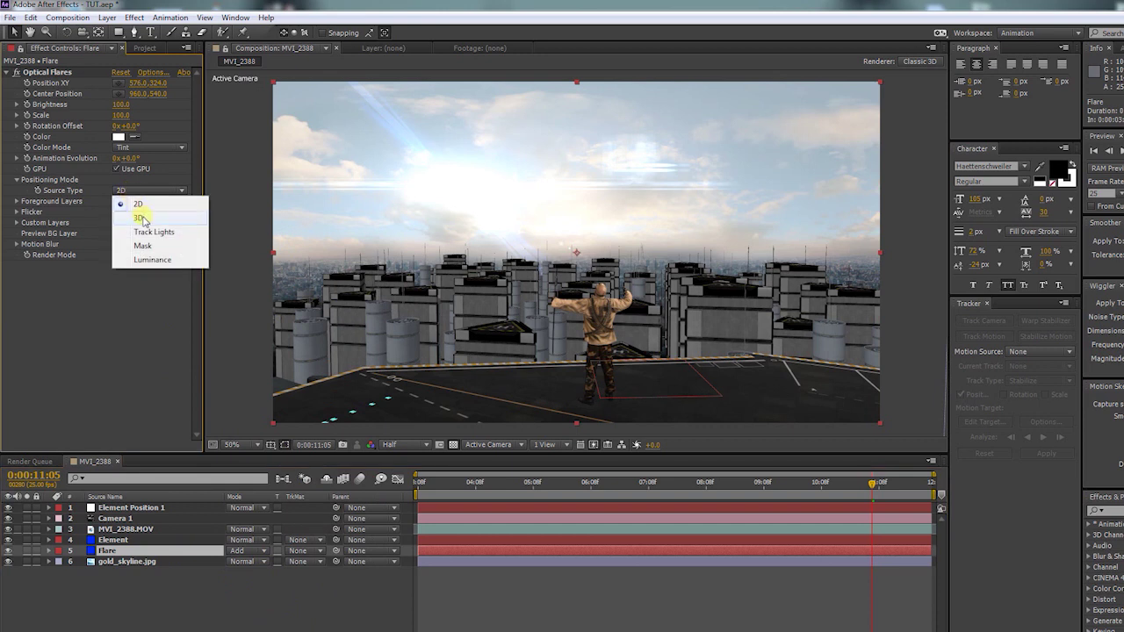
left_click(140, 219)
scroll(572, 249, "up", 4)
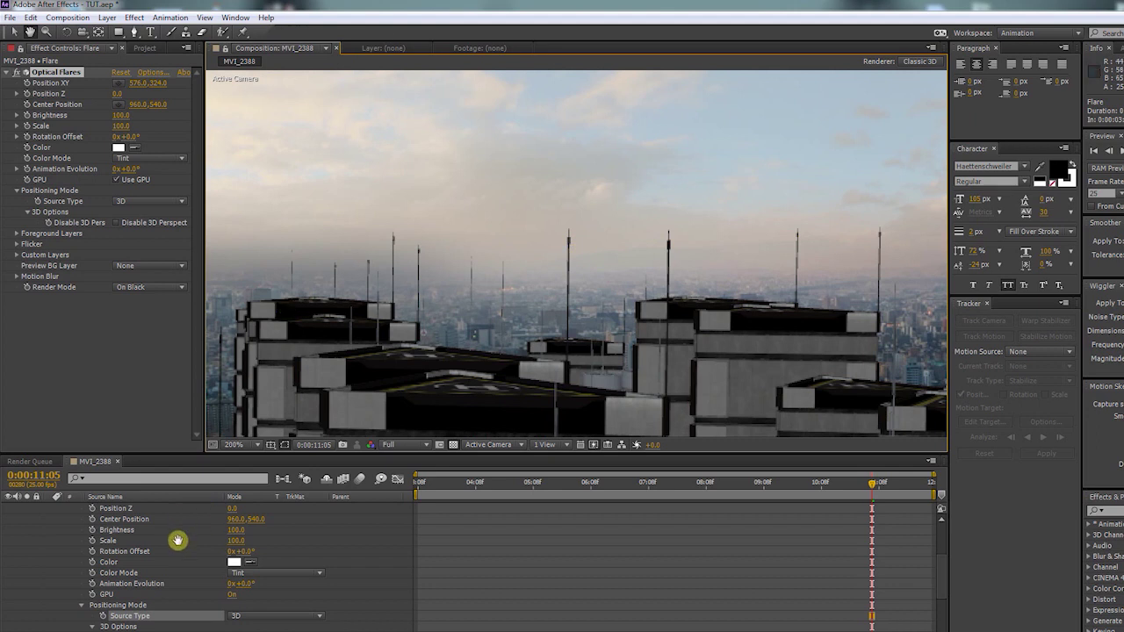
scroll(176, 539, "down", 3)
scroll(168, 549, "up", 5)
Generate an Element 3D null at the central antenna tip, 2D position 1583.6, 530.0.
left_click(113, 540)
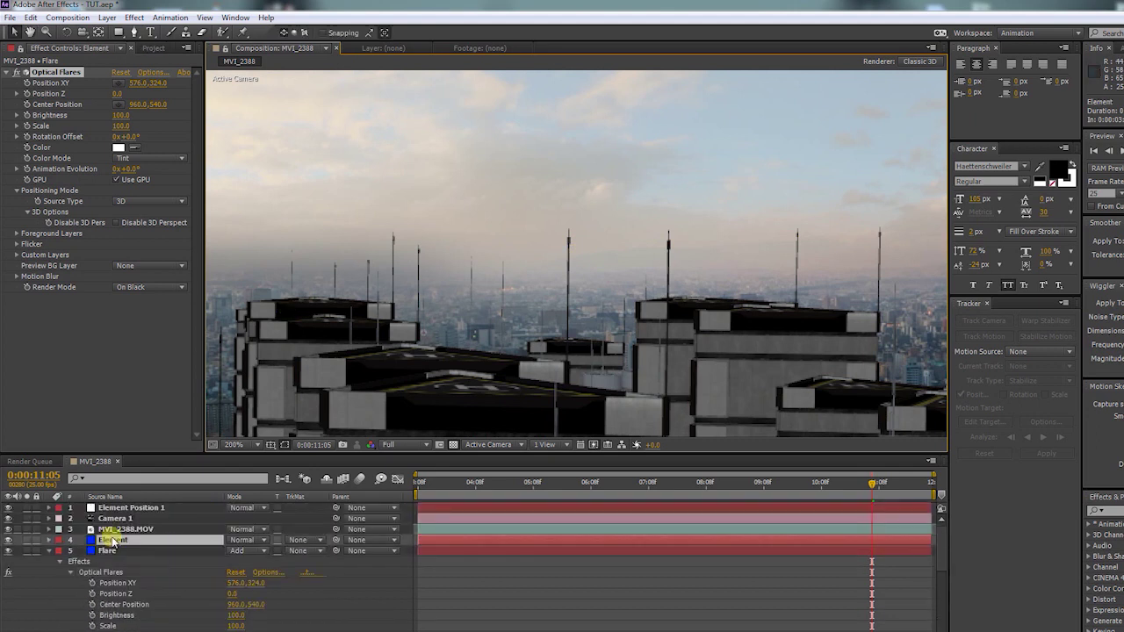
scroll(131, 263, "down", 10)
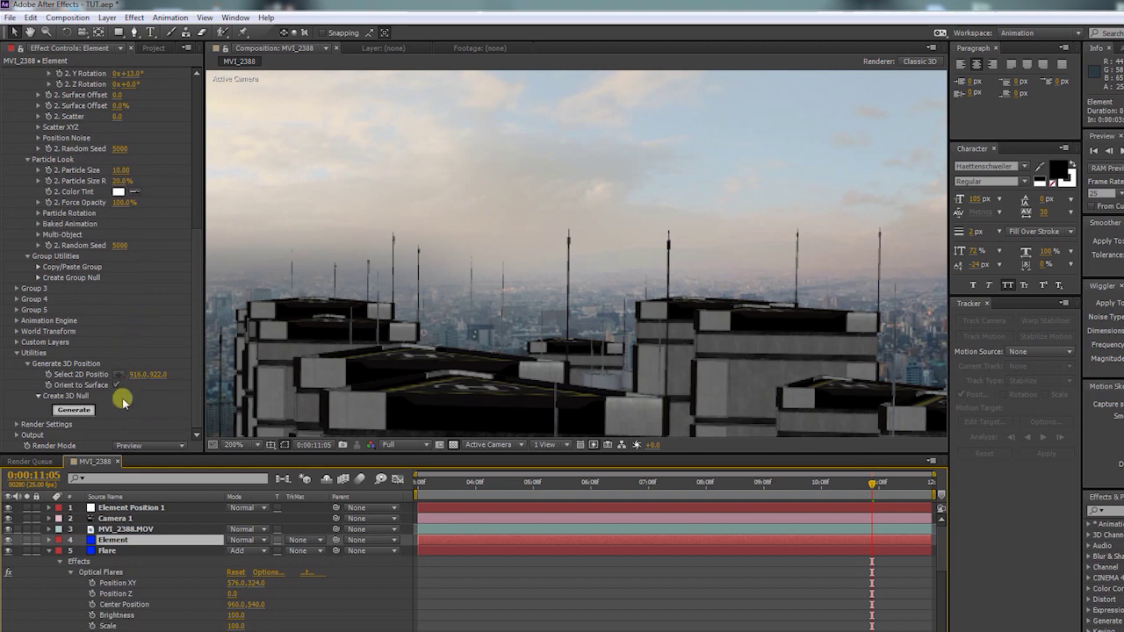
left_click(124, 375)
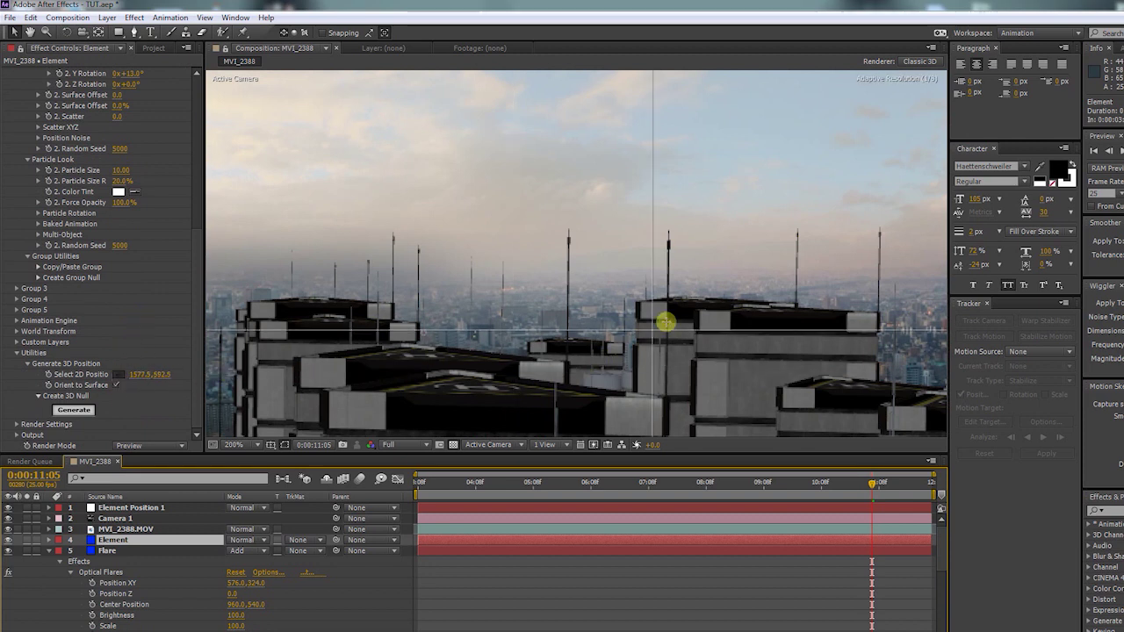
left_click(669, 245)
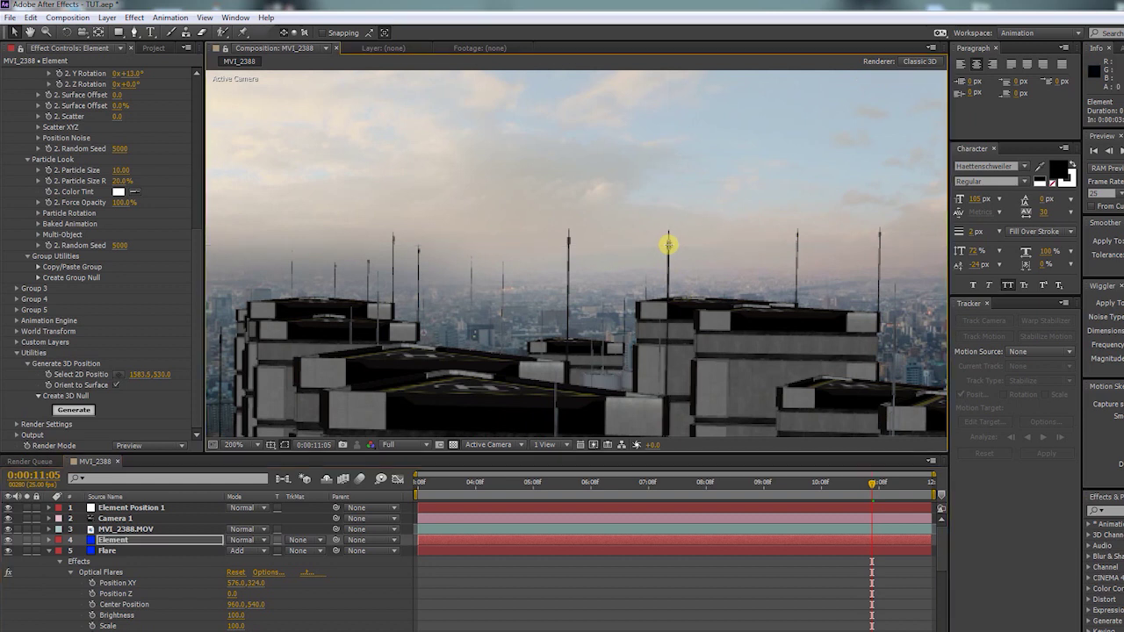
left_click(74, 411)
Paste Element Position 1's position into the flare's Position XY (1098.0, 645.9).
left_click(143, 509)
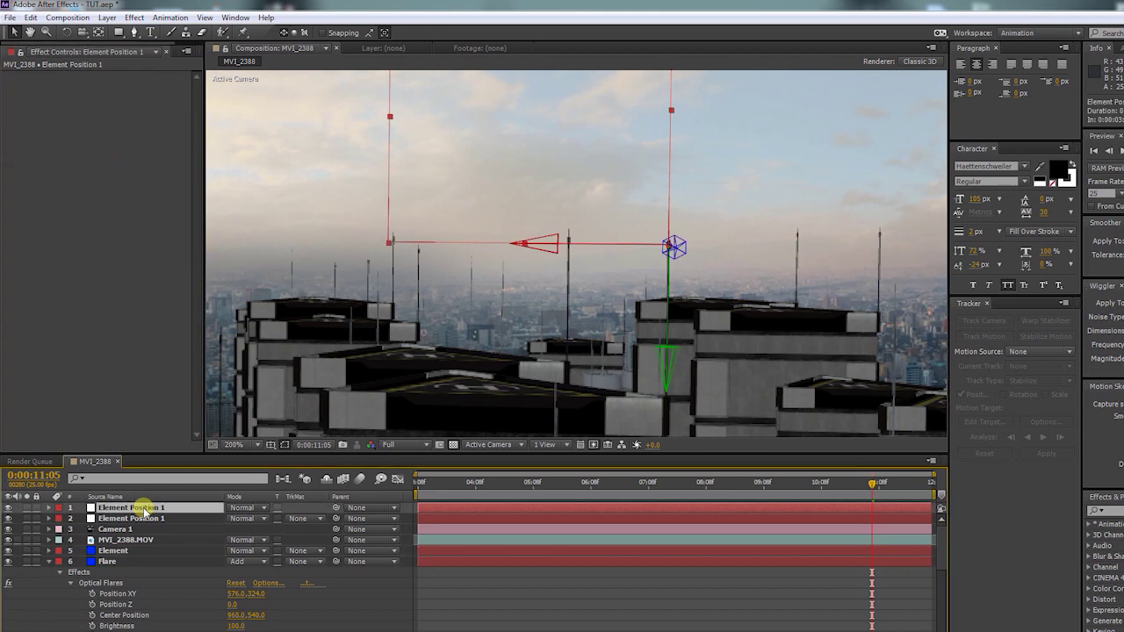
scroll(477, 322, "down", 4)
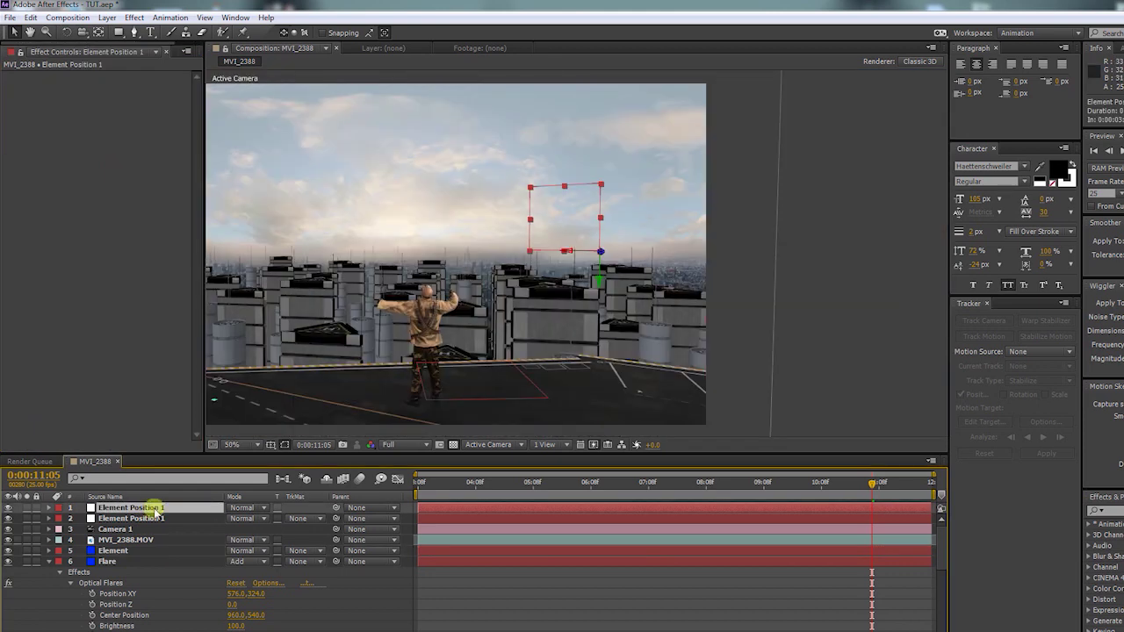
key("p")
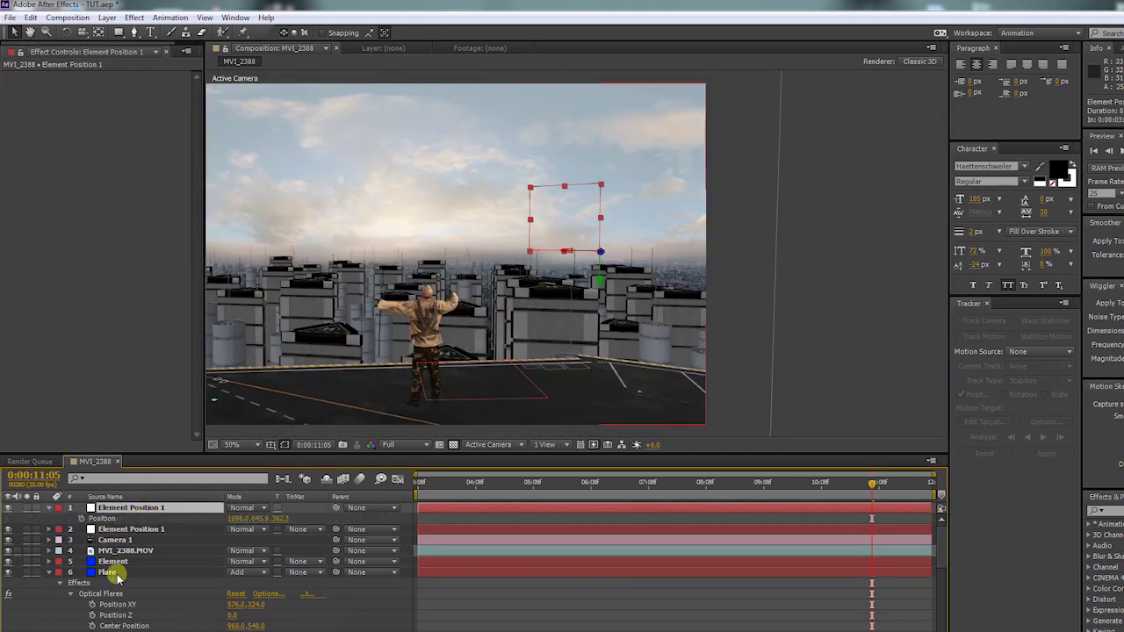
left_click(117, 574)
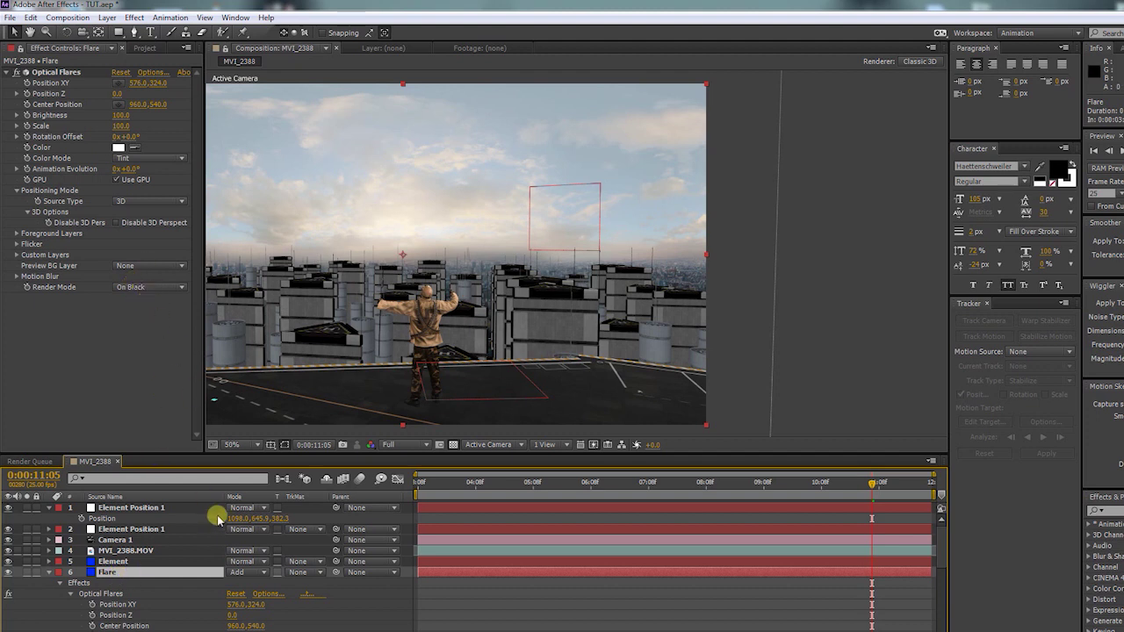
left_click(140, 84)
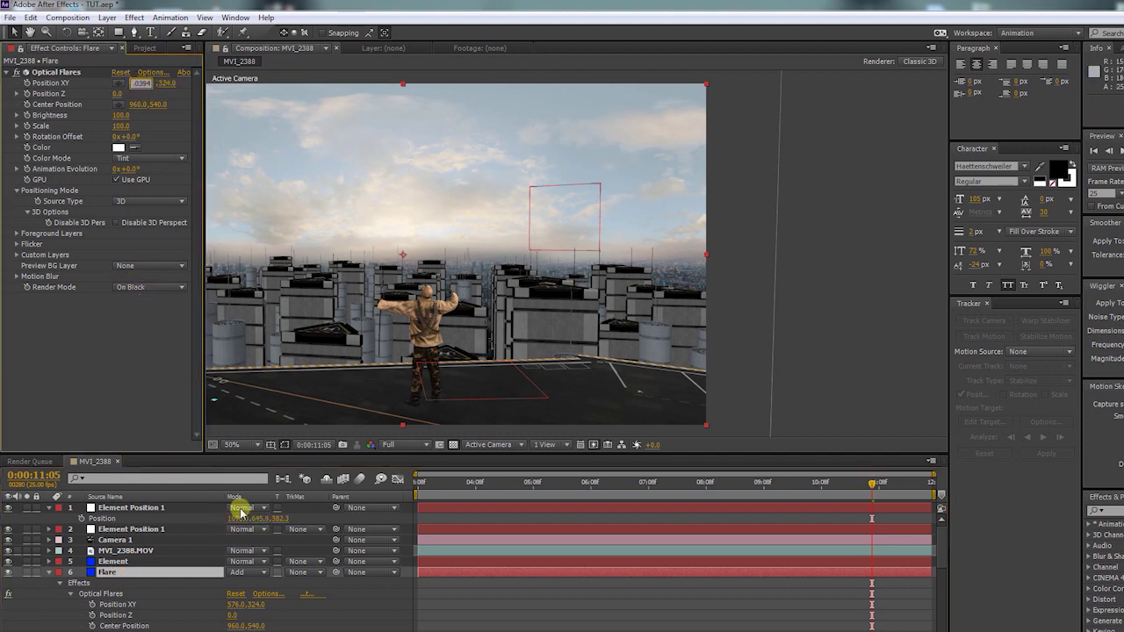
type("1098.0,645.9")
Copy the null's depth into the flare's Position Z as 382.3.
left_click(279, 518)
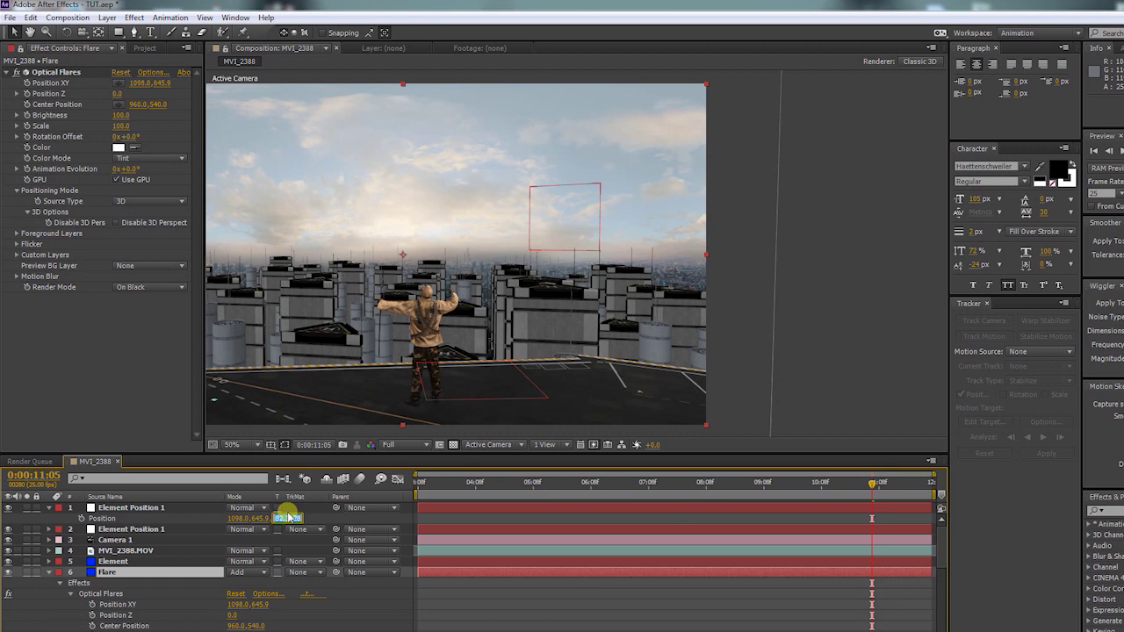
key("ctrl+c")
left_click(120, 93)
key("ctrl+v")
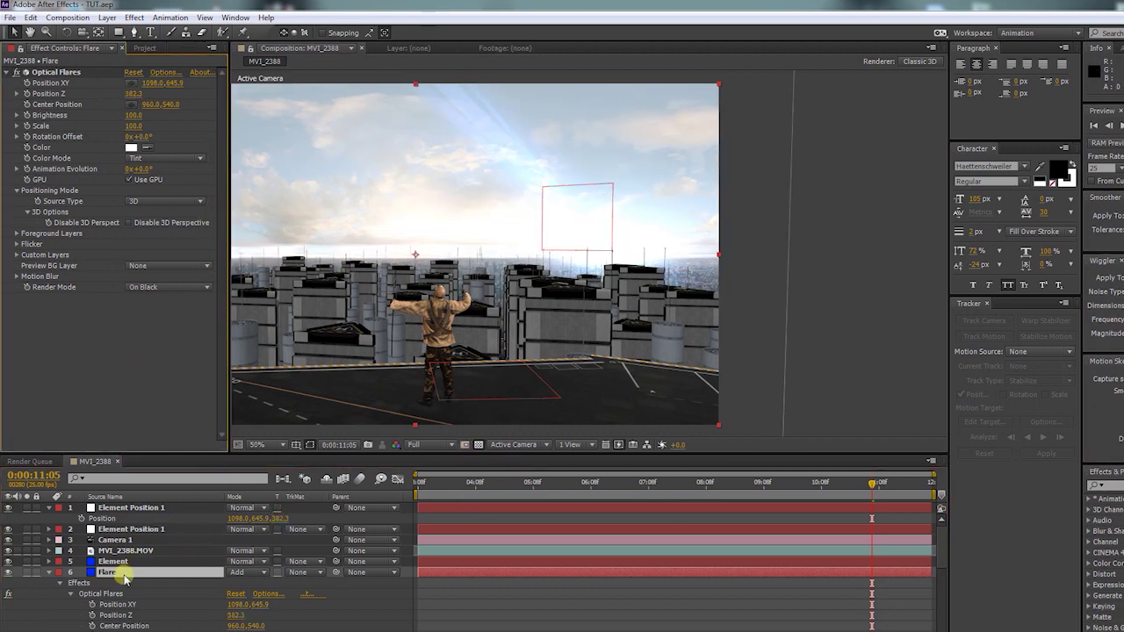
Move Flare above Element, set flare Brightness to 40 and colour it bright red.
left_click_drag(126, 577, 123, 563)
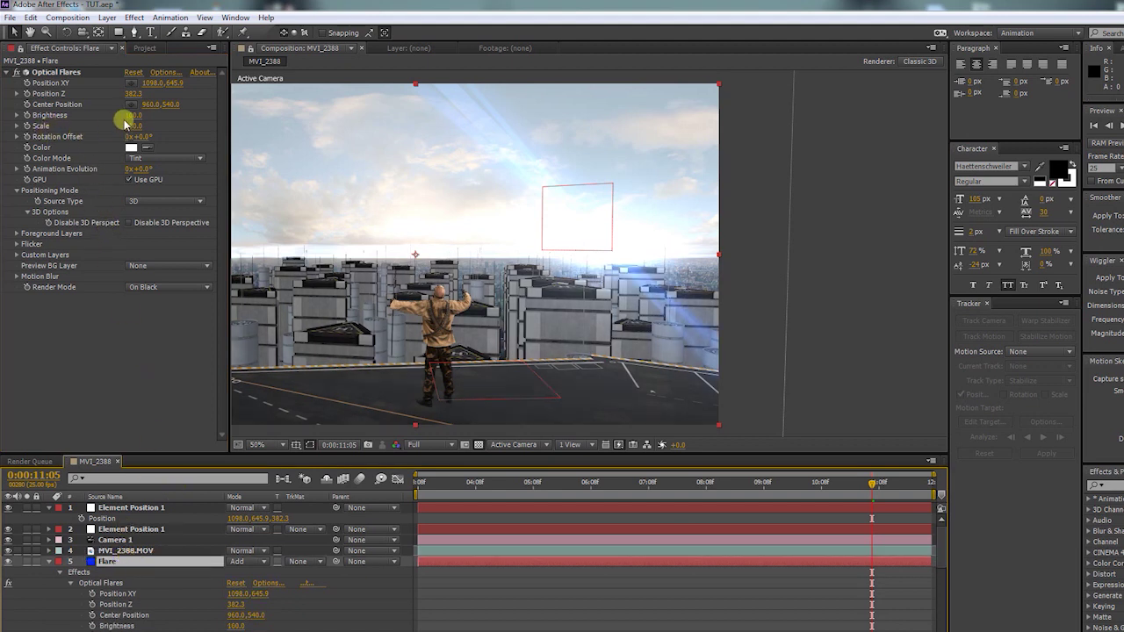
left_click_drag(131, 116, 137, 133)
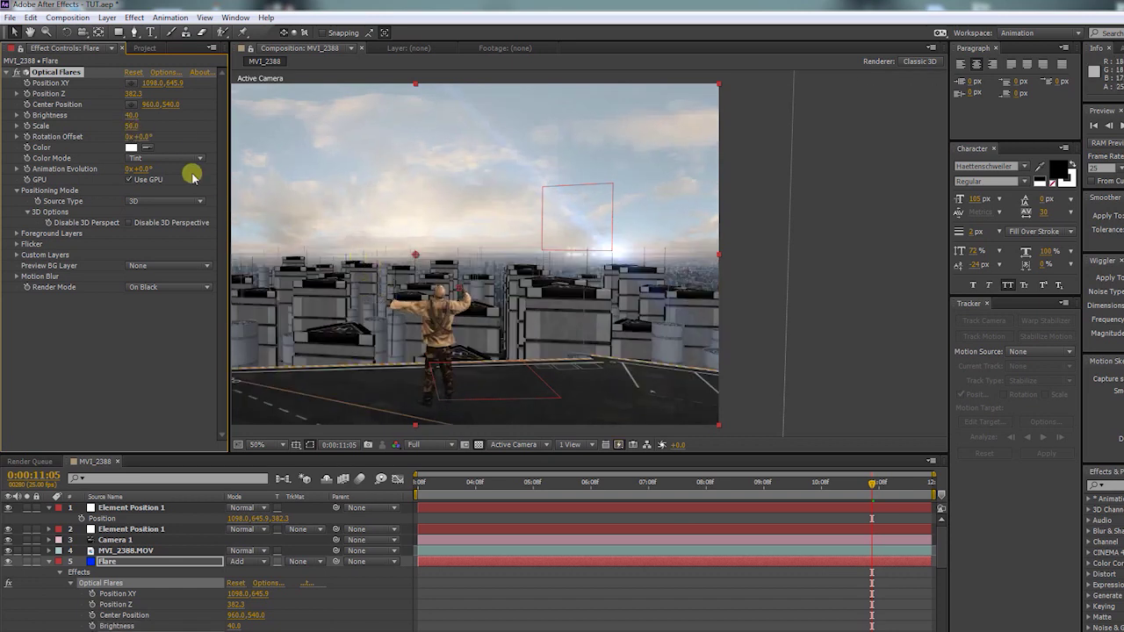
left_click(131, 147)
left_click_drag(590, 459, 592, 397)
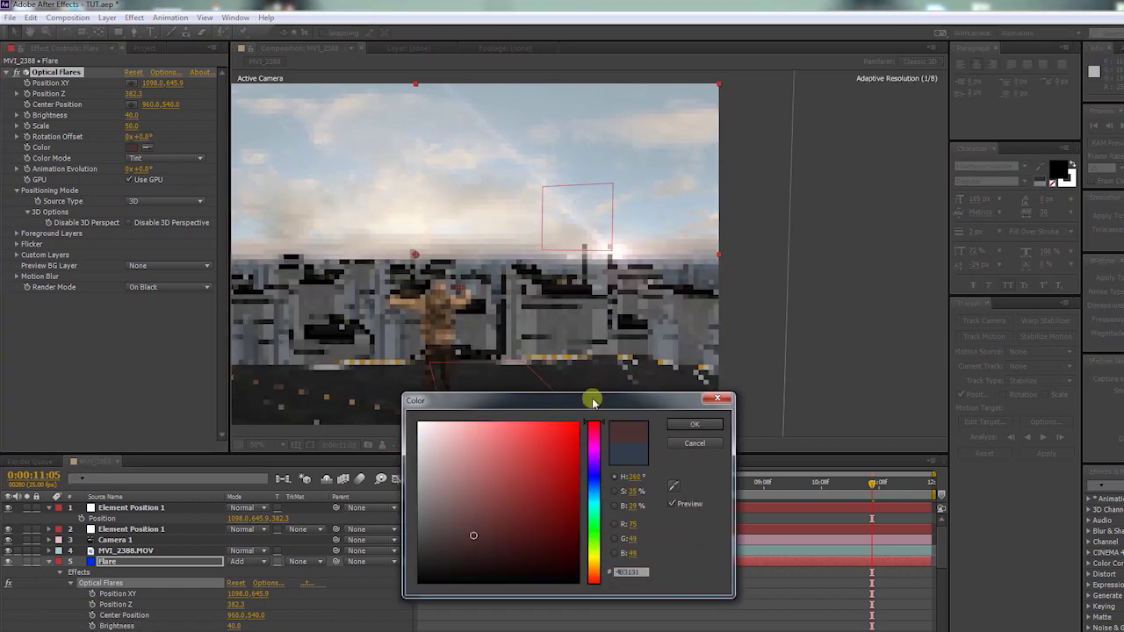
left_click(577, 429)
left_click(694, 424)
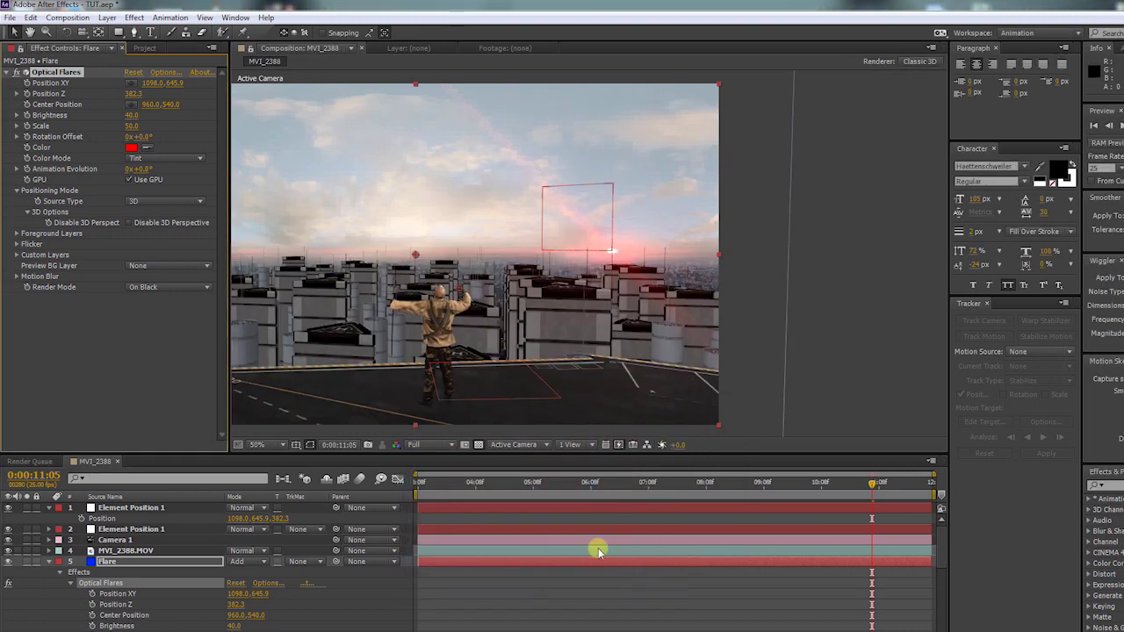
Raise the flare's Flicker Speed to 54.
left_click(594, 591)
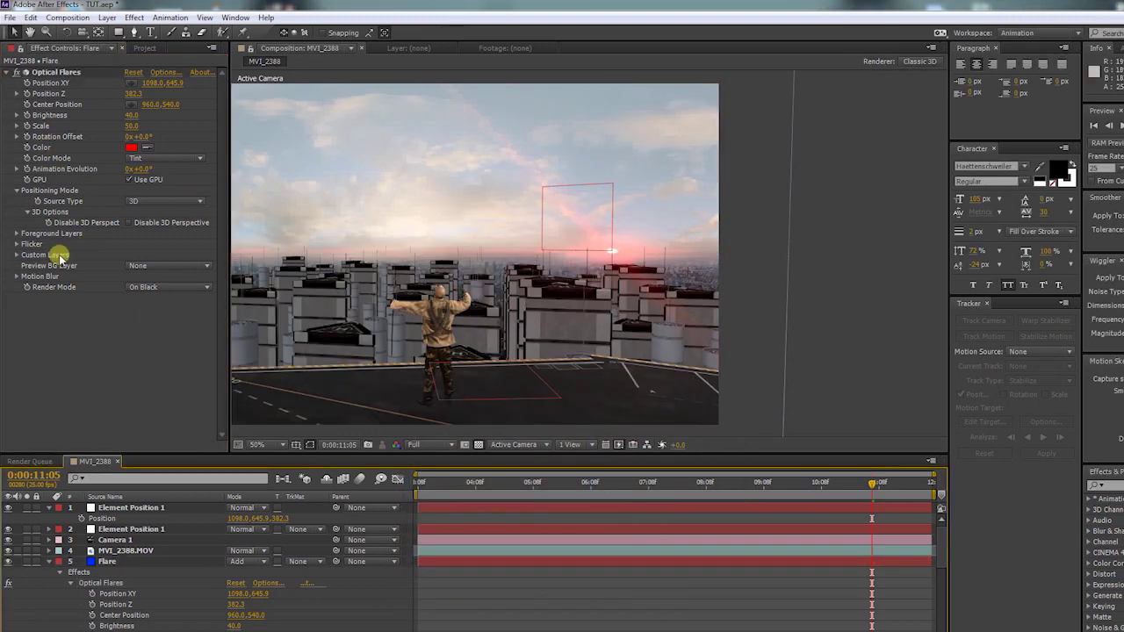
left_click(17, 244)
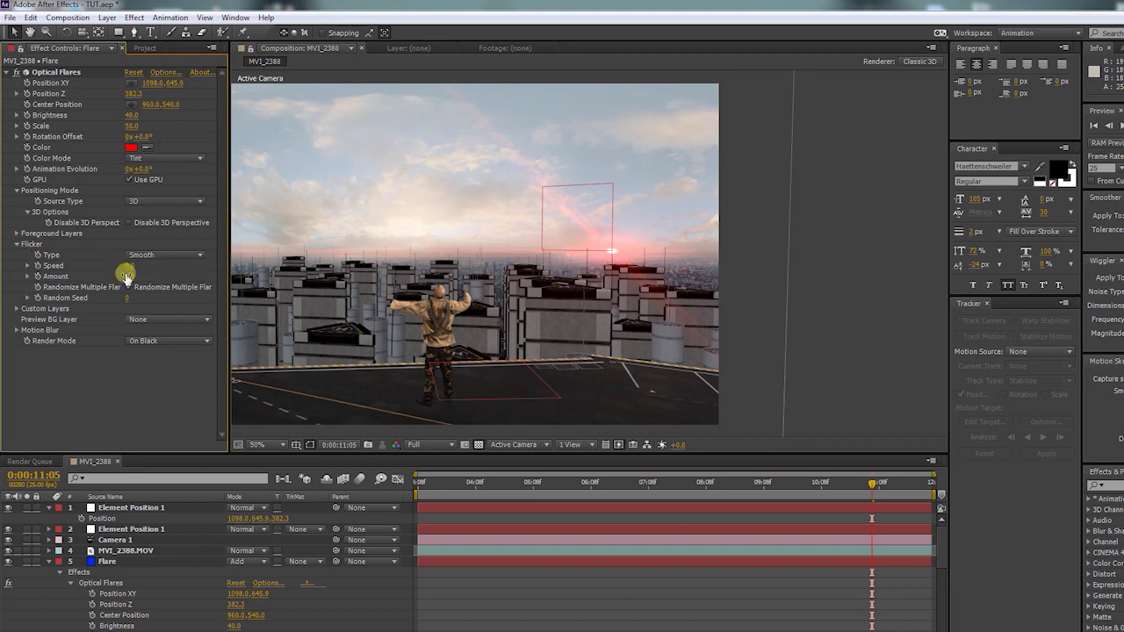
mouse_move(138, 266)
left_mouse_down()
mouse_move(168, 267)
mouse_move(131, 277)
mouse_move(156, 277)
left_mouse_up()
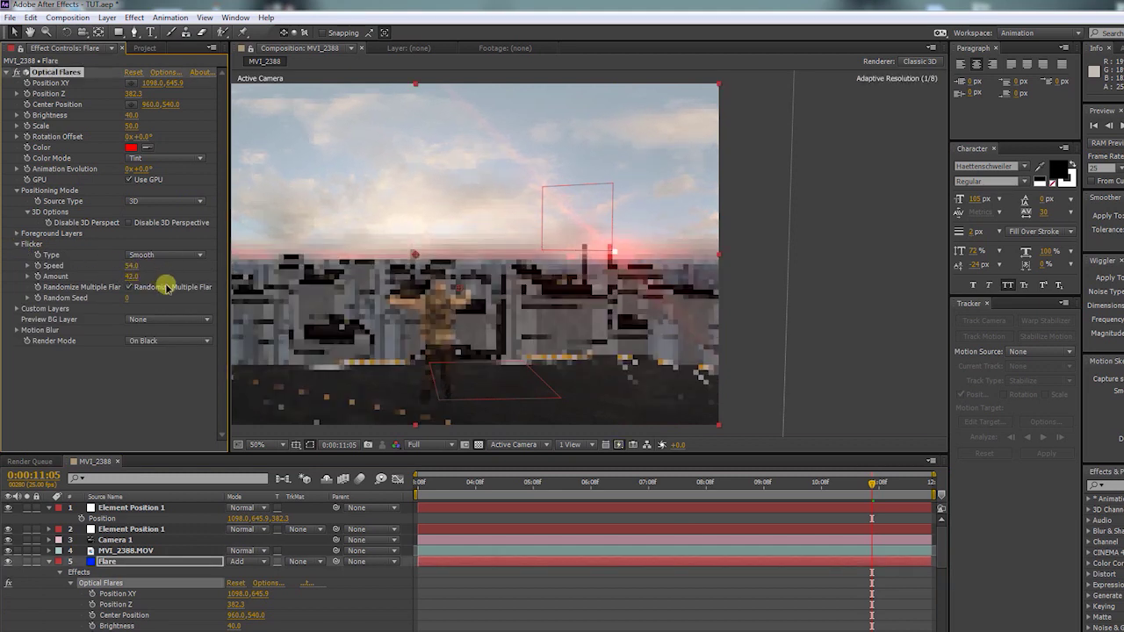
Collapse all layers, go to 03:08, and turn on Depth of Field in Camera 1's Camera Options.
left_click(357, 584)
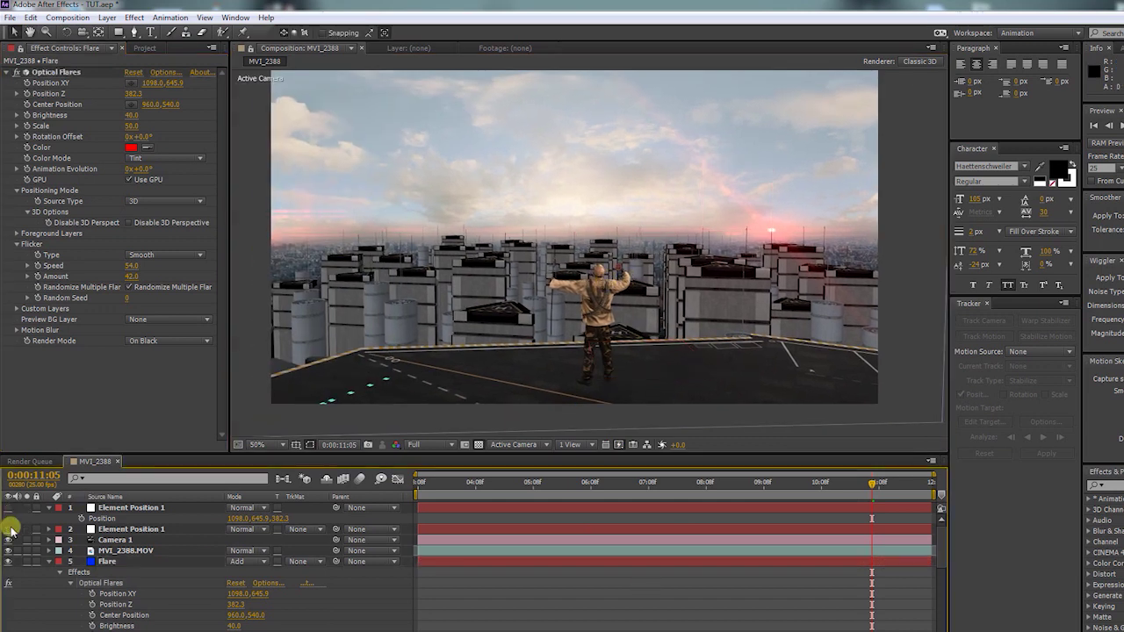
key("ctrl+a")
key("u")
left_click(185, 597)
left_click(418, 482)
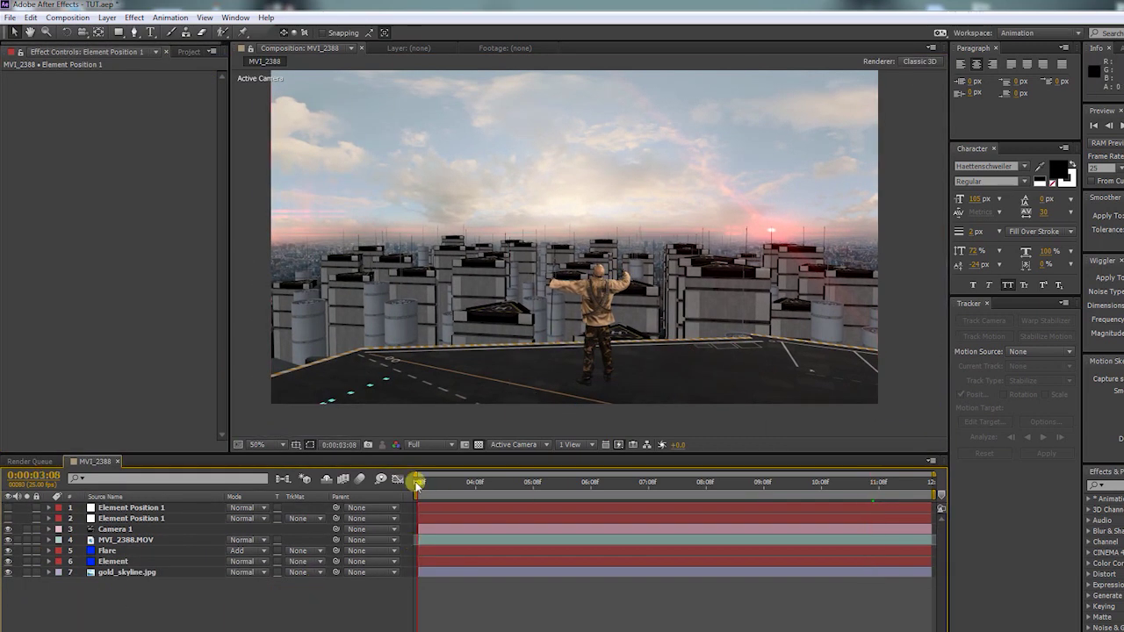
left_click(49, 529)
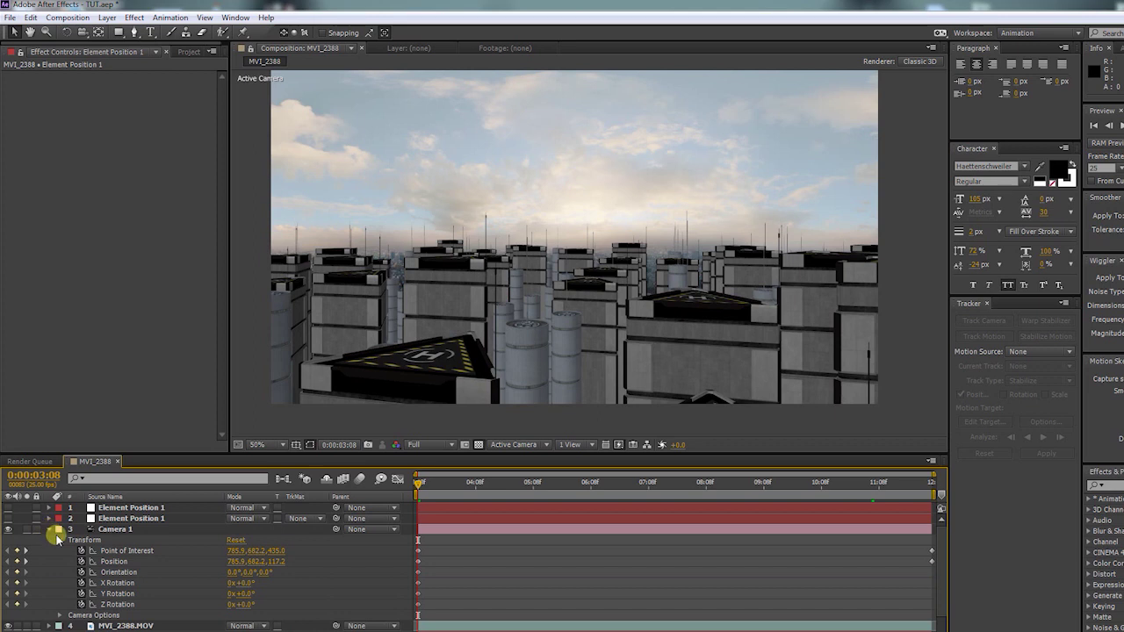
left_click(79, 616)
scroll(60, 615, "down", 3)
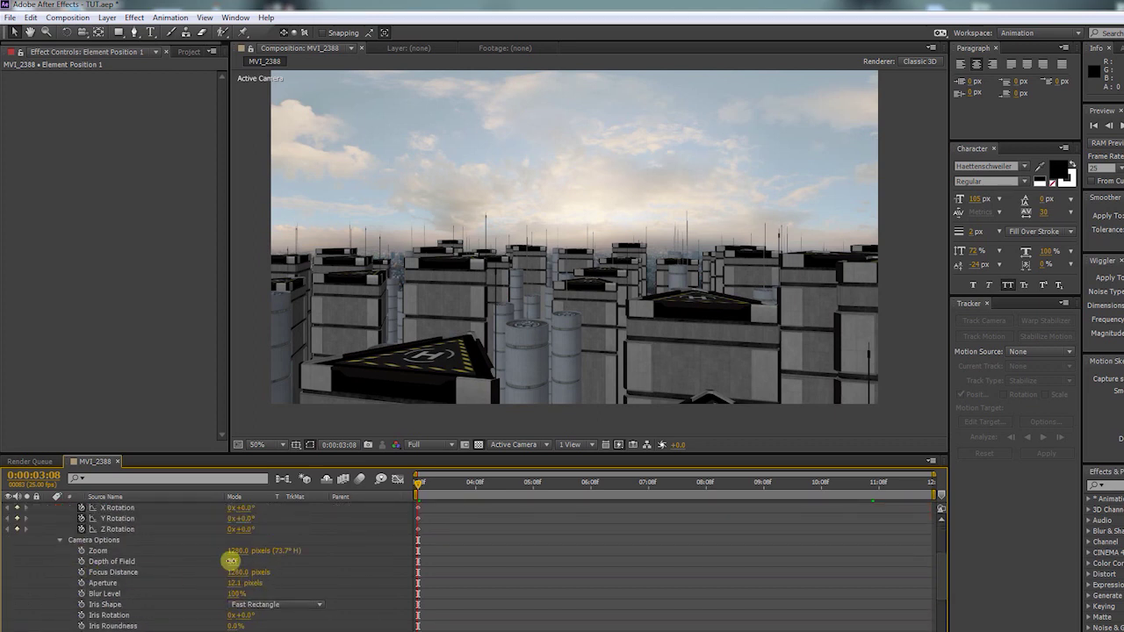
left_click(230, 560)
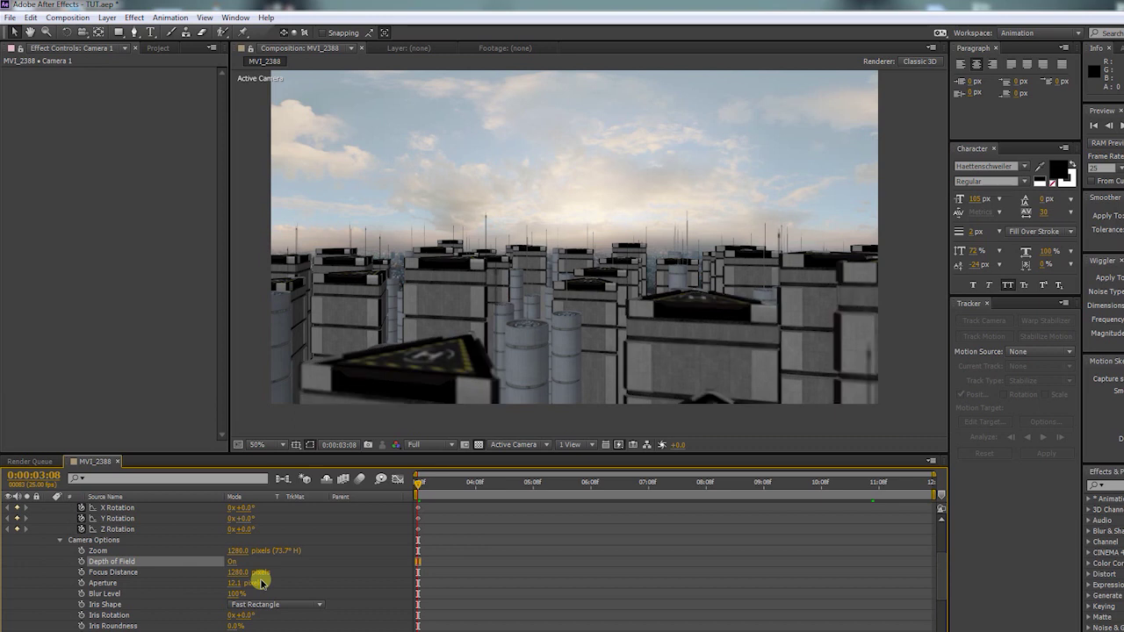
Keyframe Focus Distance at 800 and Aperture at 03:08, then add an Aperture keyframe at 05:16.
left_click(80, 572)
left_click(82, 583)
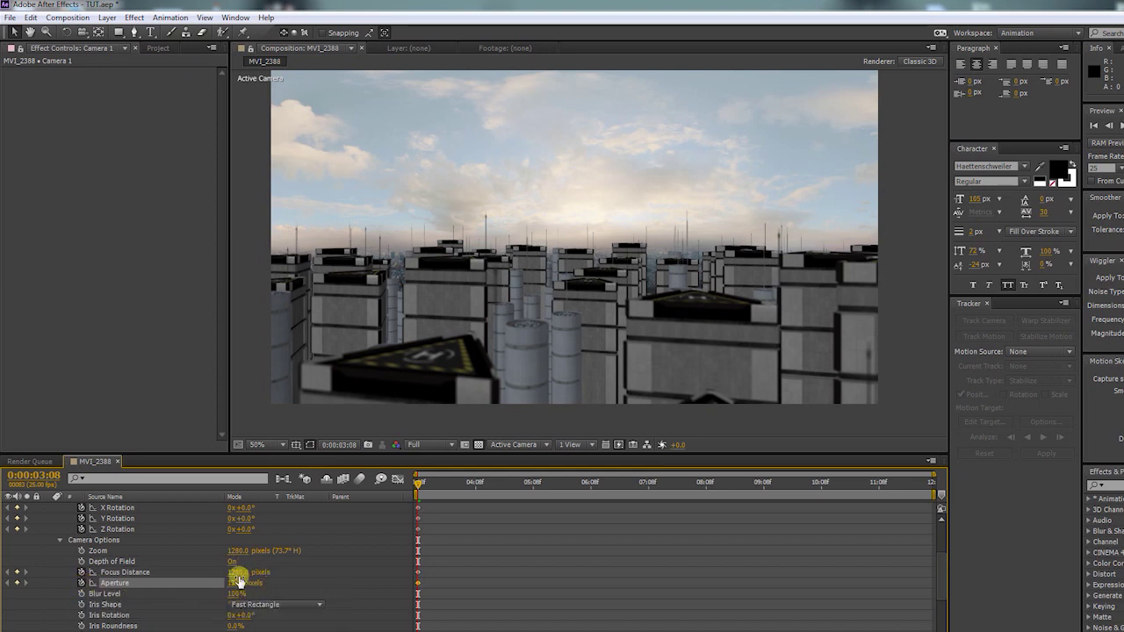
left_click(238, 573)
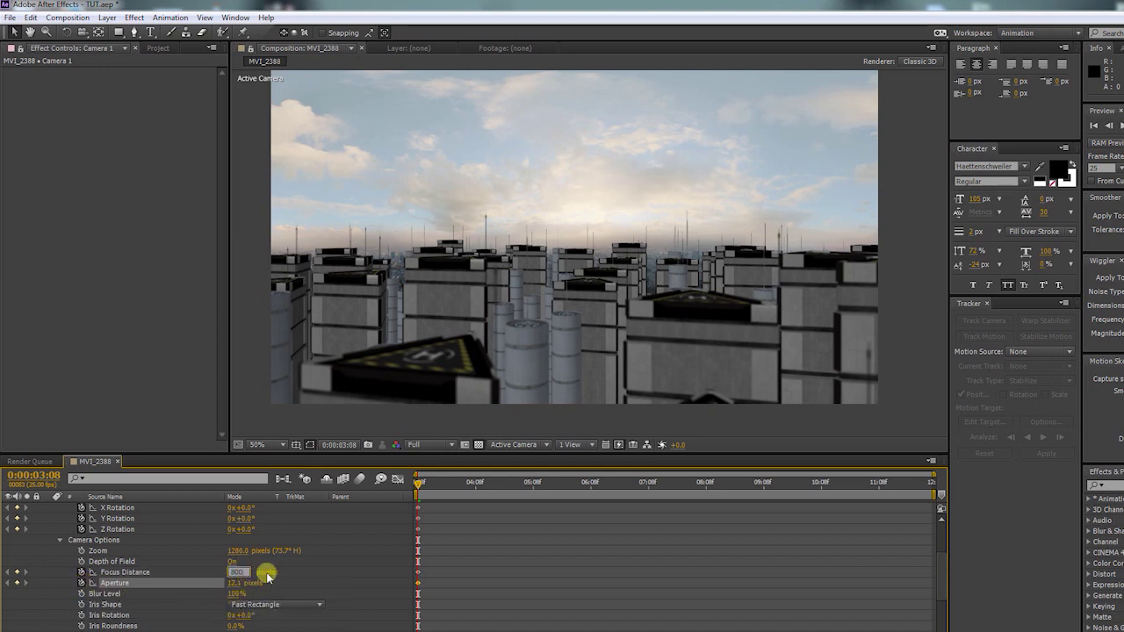
key("Return")
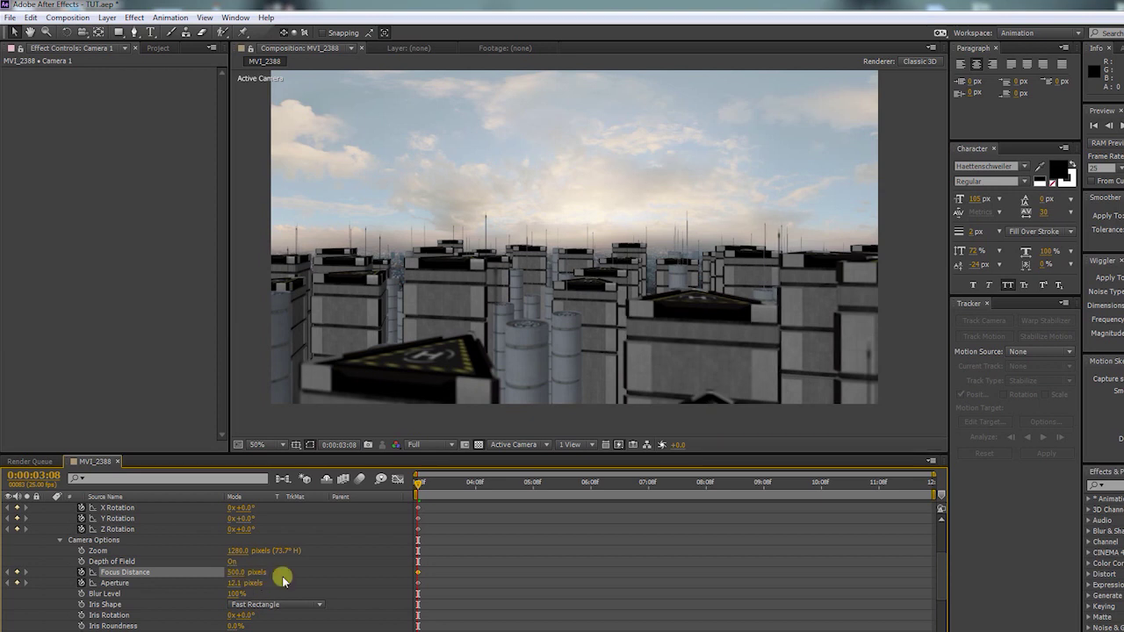
left_click(551, 486)
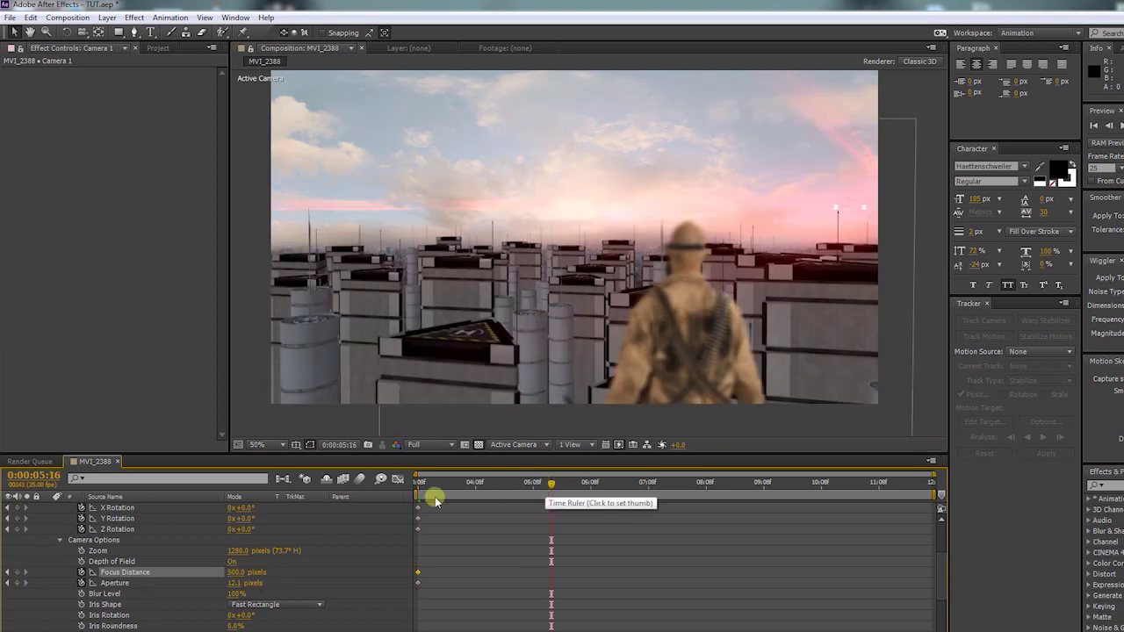
left_click(17, 583)
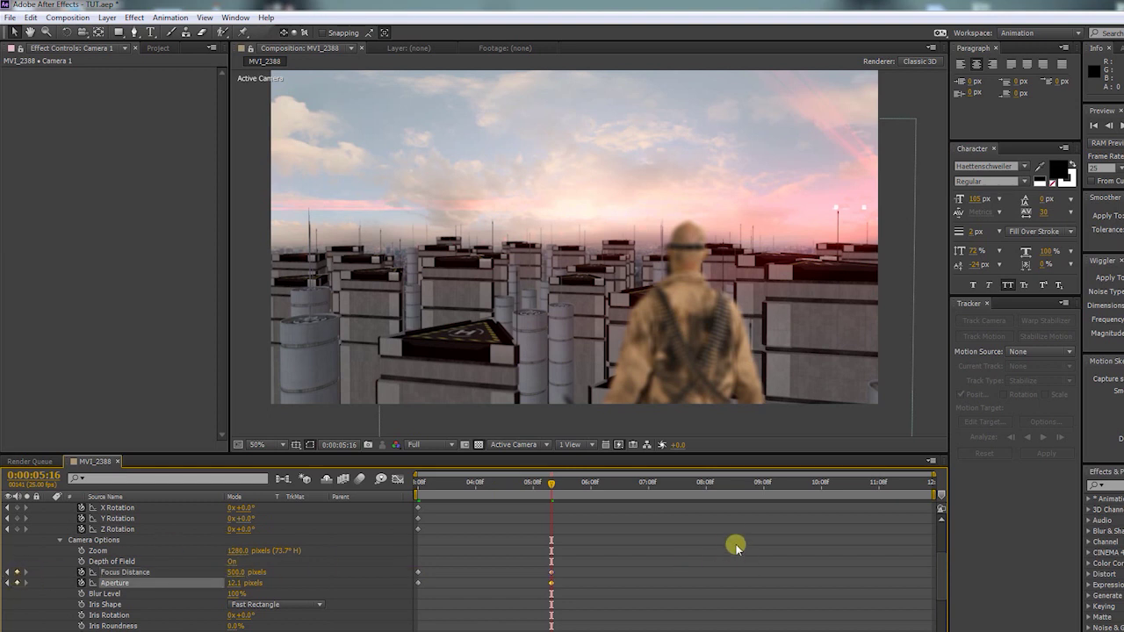
Set a final Focus Distance keyframe of 300 pixels at 09:09.
left_click(766, 485)
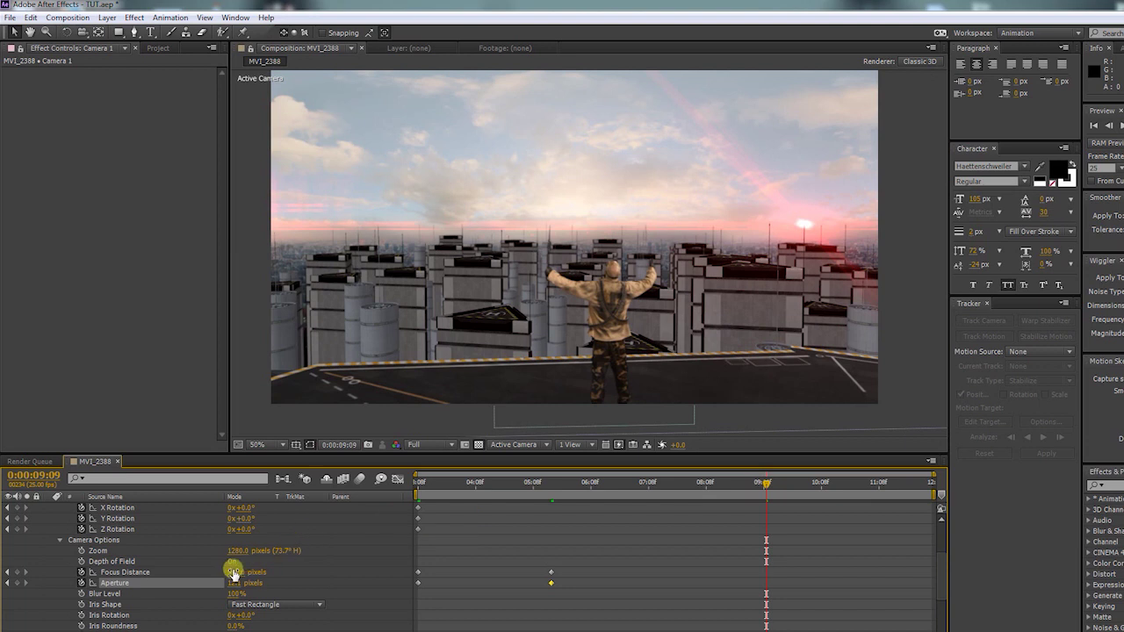
left_click(235, 573)
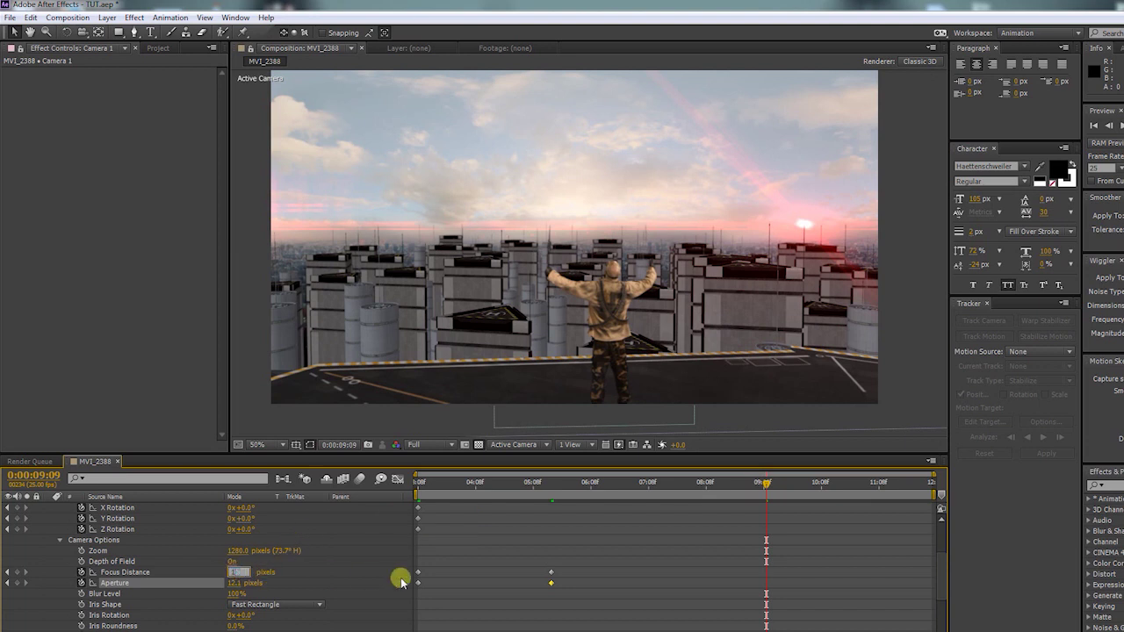
type("300")
key("Return")
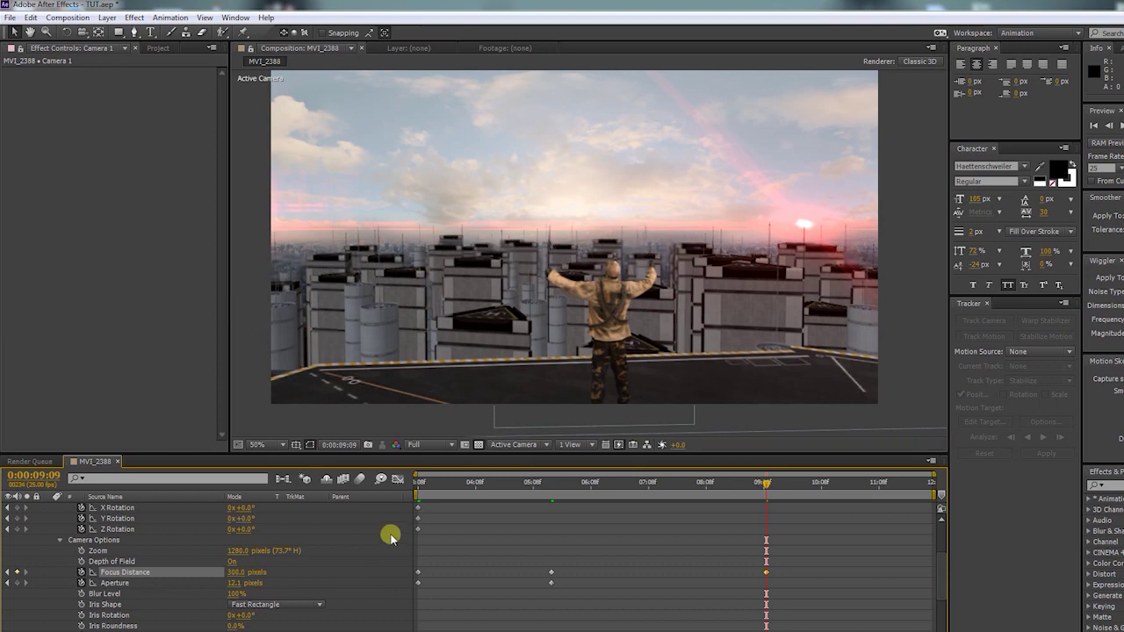
left_click(928, 489)
Enable Fog on the Element city layer with Fog Start Distance 740.
left_click(112, 561)
scroll(114, 264, "down", 10)
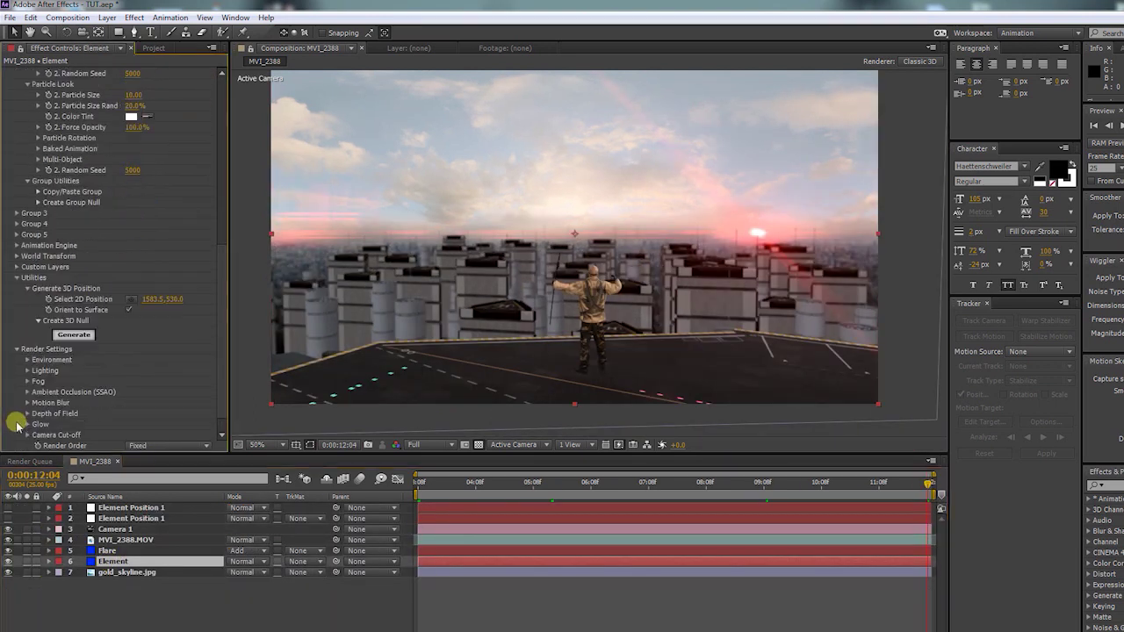
left_click(129, 392)
left_click_drag(131, 424, 451, 364)
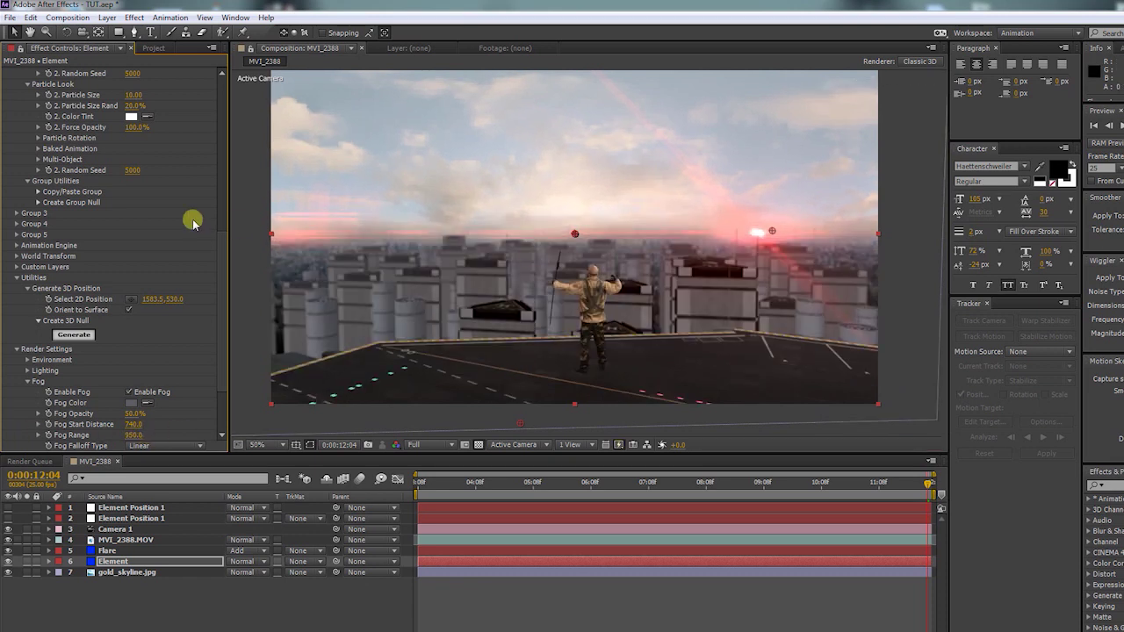
key("ctrl+Up")
Enable motion blur on the MVI_2388 footage layer and for the composition.
left_click(129, 115)
left_click(466, 595)
key("F4")
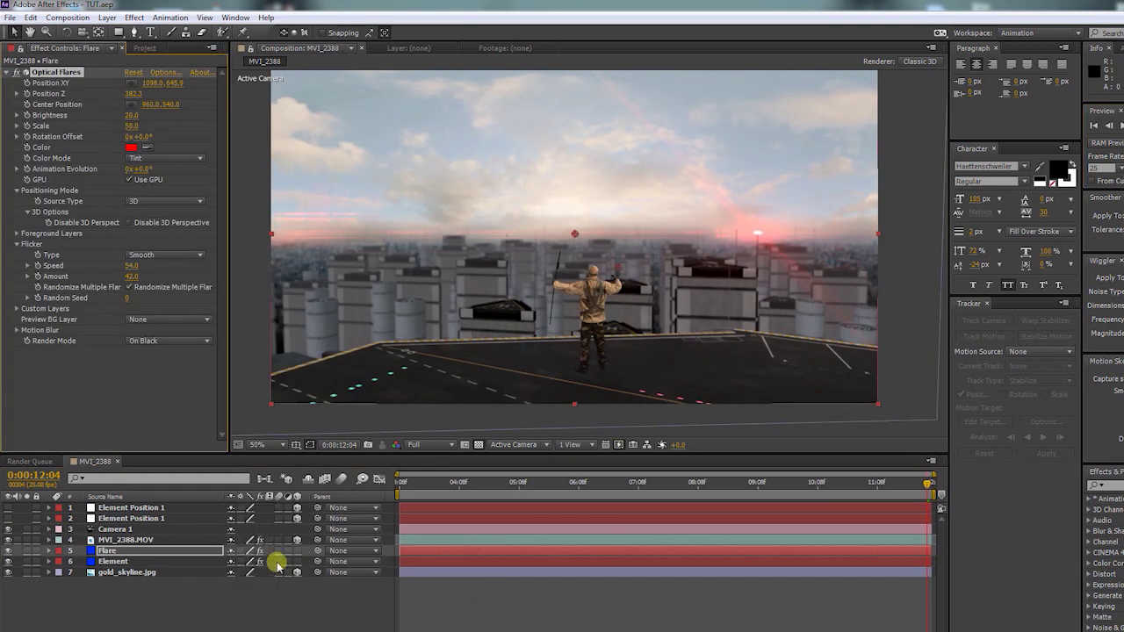
left_click(279, 540)
left_click(342, 478)
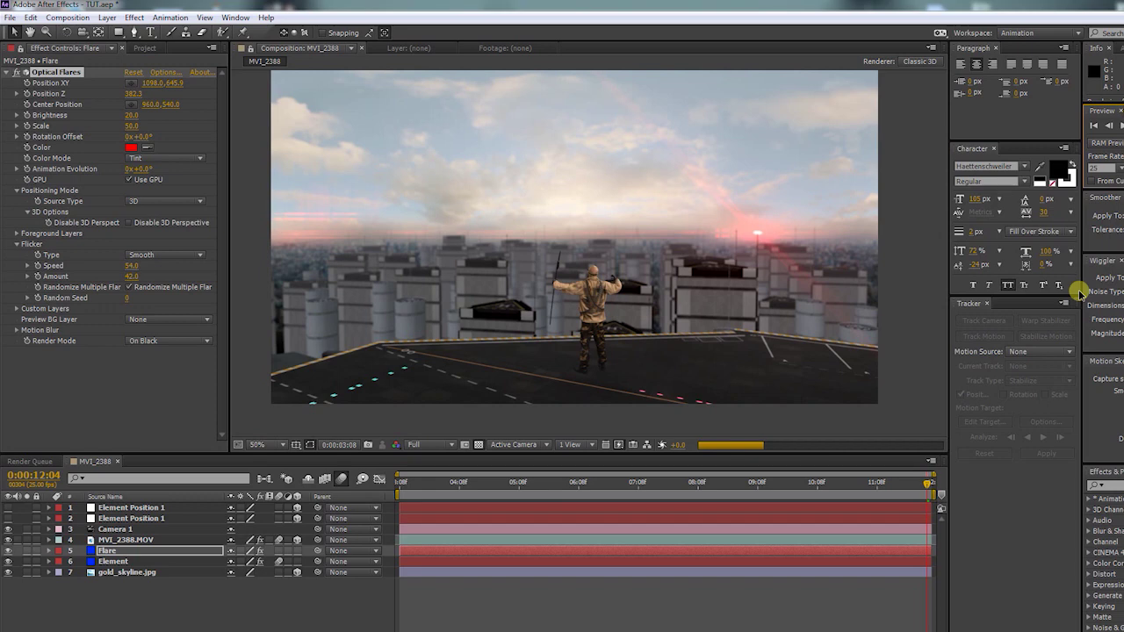